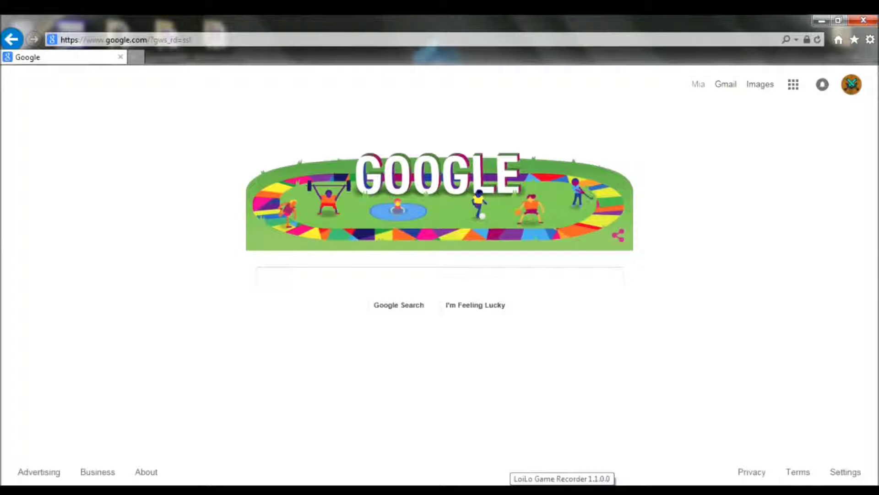
Go to the Nova Skin Minecraft skin editor website at minecraft.novaskin.me
{"action": "left_click", "coordinate": [126, 40]}
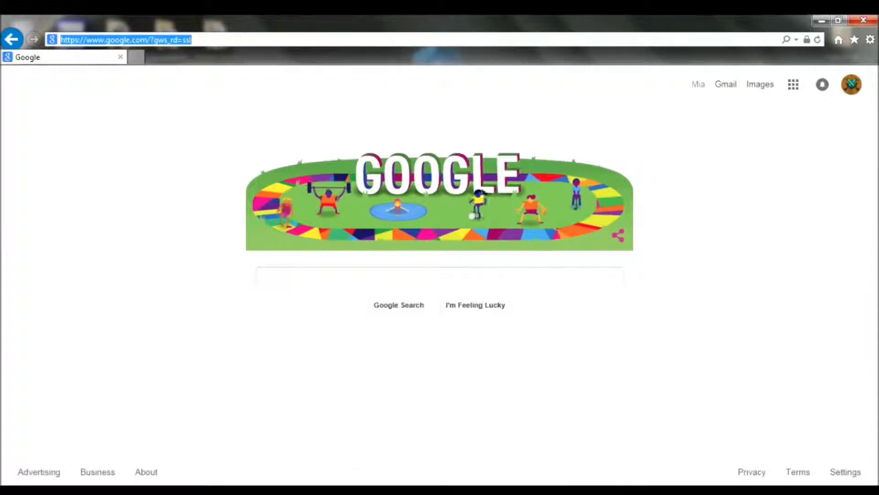
{"action": "type", "text": "novaskin"}
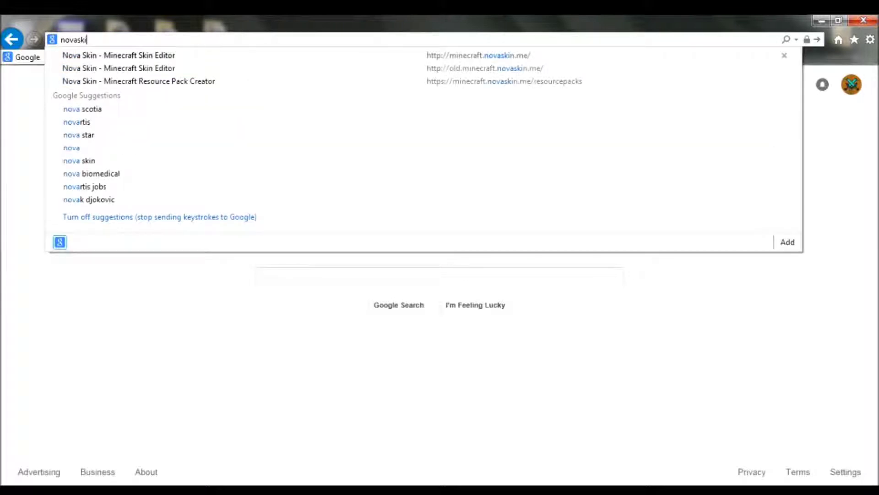
{"action": "key", "text": "Down"}
{"action": "key", "text": "Return"}
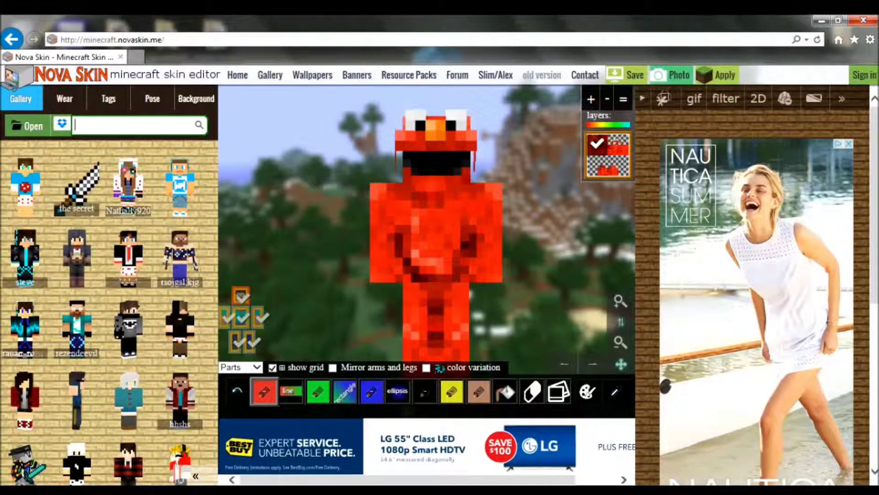
Search the skin gallery for _xFIRE_, load that skin into the editor, and view its save dialog before closing it
{"action": "type", "text": "M"}
{"action": "key", "text": "BackSpace"}
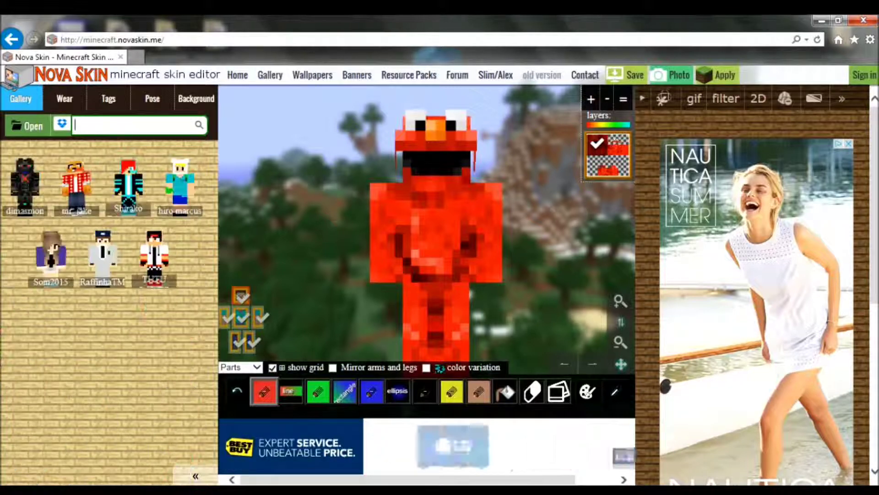
{"action": "type", "text": "_xF"}
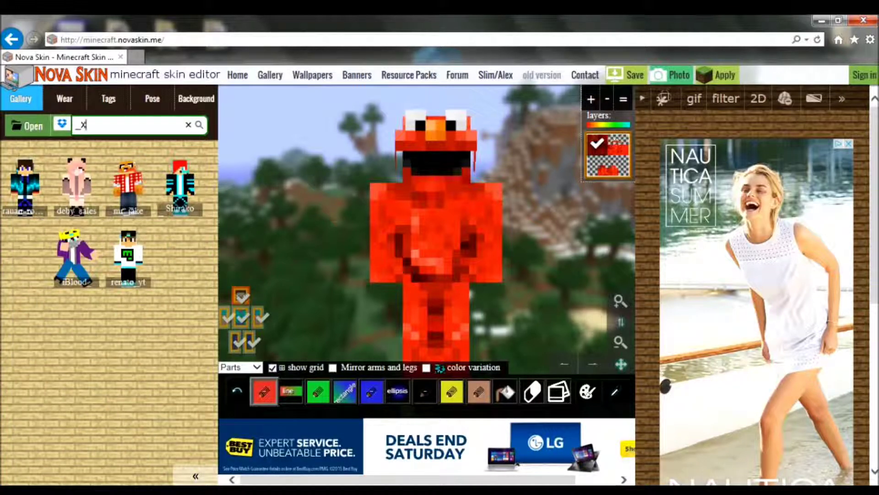
{"action": "key", "text": "BackSpace"}
{"action": "type", "text": "IREX"}
{"action": "key", "text": "BackSpace"}
{"action": "key", "text": "BackSpace"}
{"action": "key", "text": "BackSpace"}
{"action": "key", "text": "BackSpace"}
{"action": "type", "text": "FIRE_"}
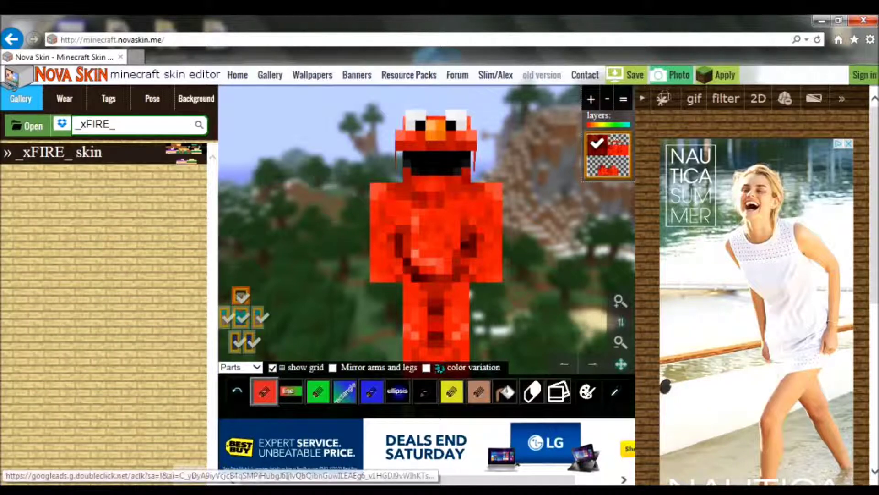
{"action": "left_click", "coordinate": [60, 153]}
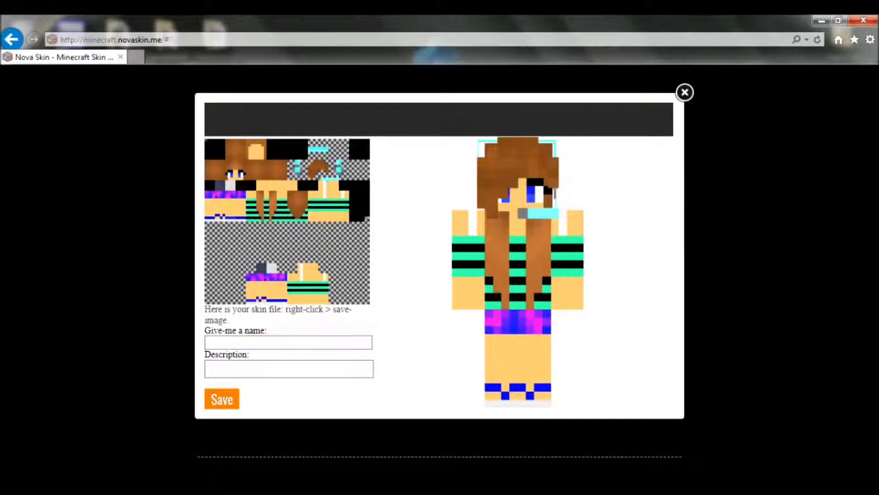
{"action": "left_click", "coordinate": [685, 93]}
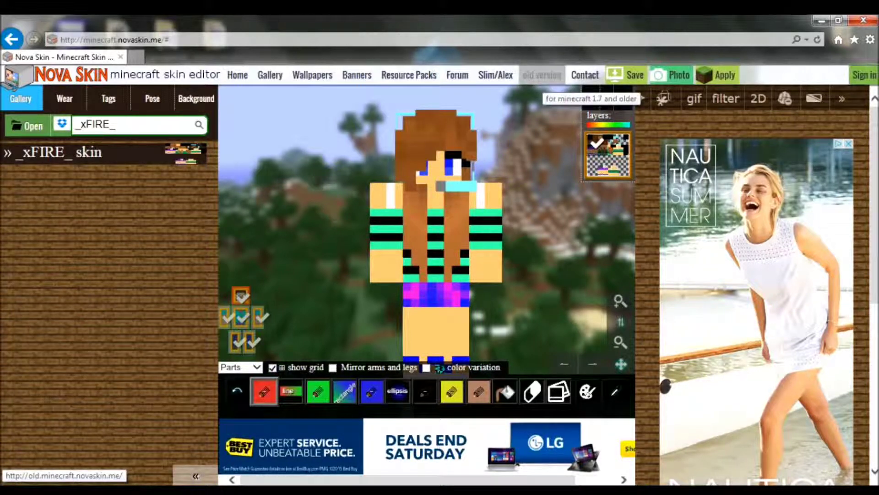
Switch to the old Nova Skin version for Minecraft 1.7 and older, and view its skin save dialog before closing it
{"action": "left_click", "coordinate": [541, 74]}
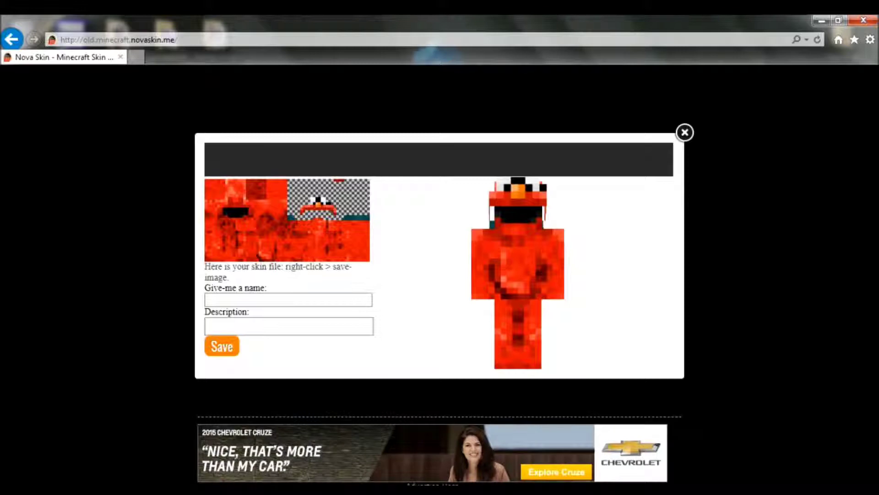
{"action": "key", "text": "Escape"}
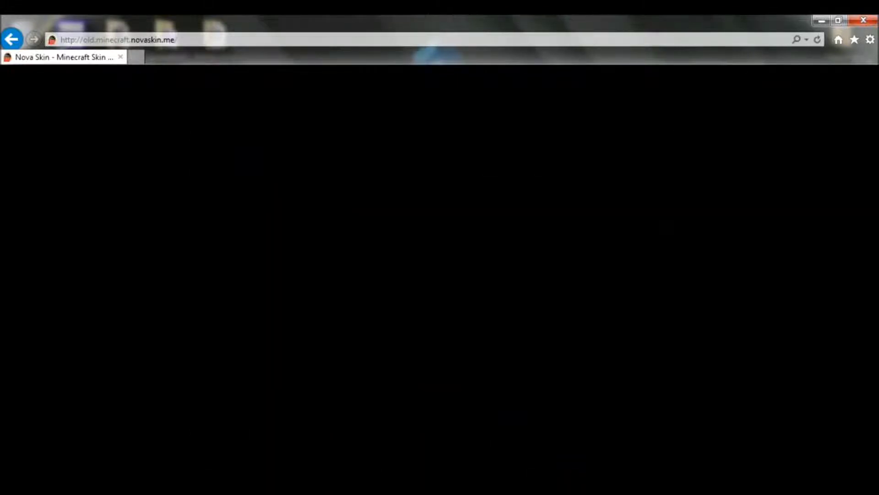
Launch Blender with the recent file MinecraftPlayer.blend1
{"action": "key", "text": "super"}
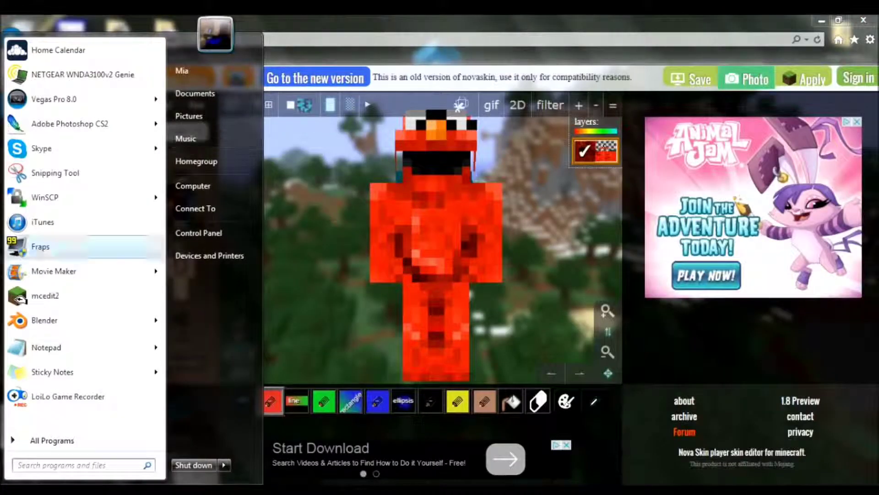
{"action": "mouse_move", "coordinate": [105, 320]}
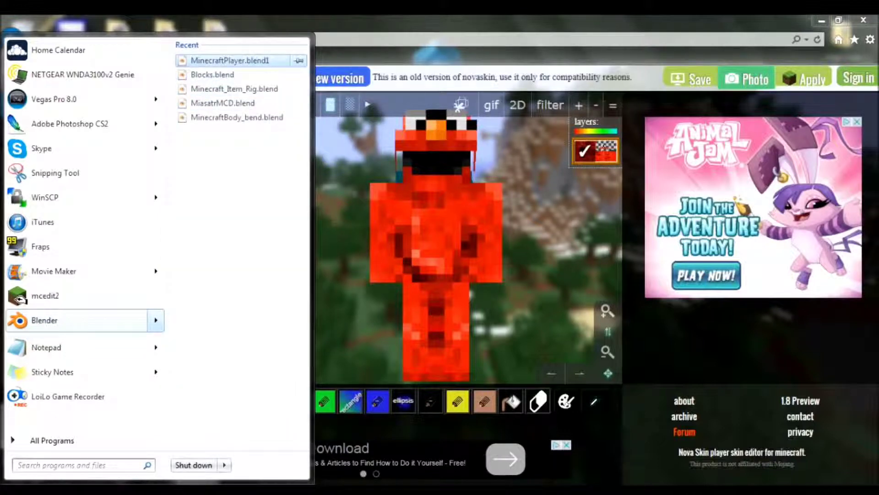
{"action": "left_click", "coordinate": [229, 60]}
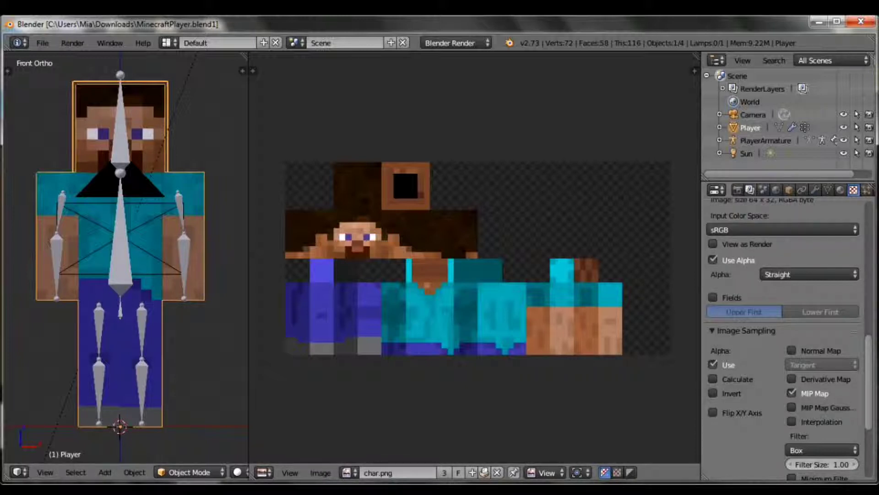
In the render layer settings, exclude Sky and enable the UV pass
{"action": "left_click", "coordinate": [749, 189]}
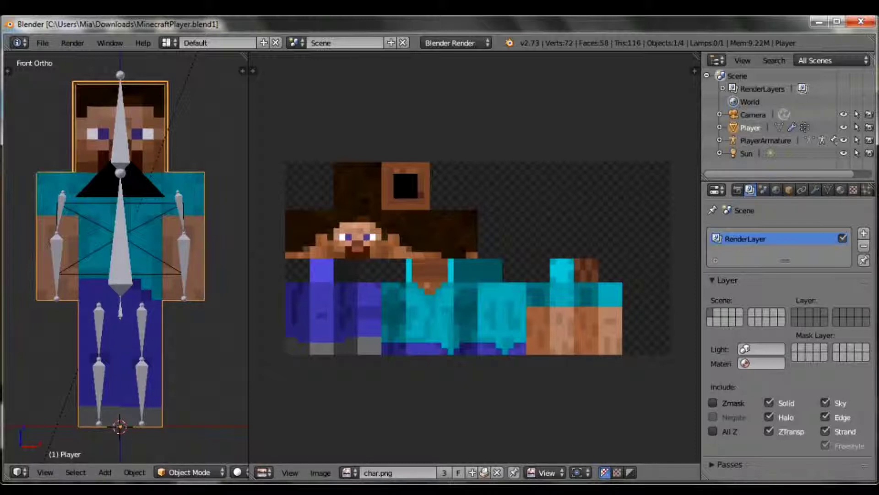
{"action": "left_click", "coordinate": [826, 402]}
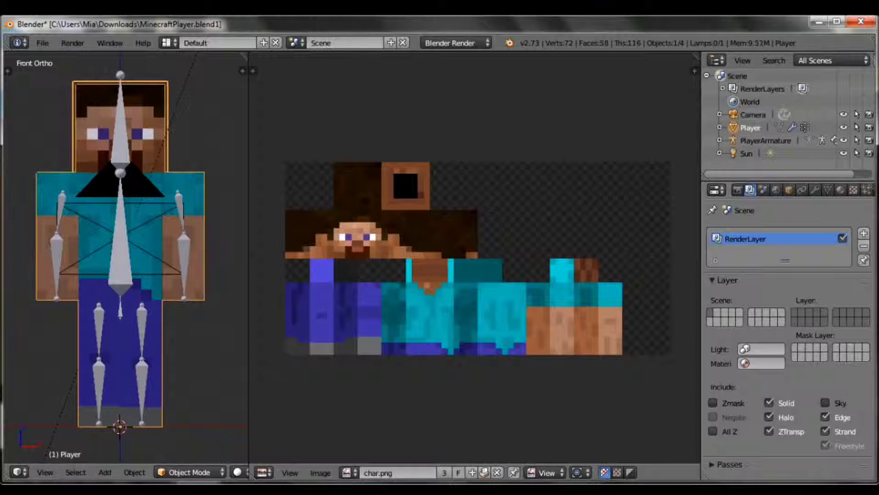
{"action": "scroll", "coordinate": [788, 344], "scroll_direction": "down", "scroll_amount": 7}
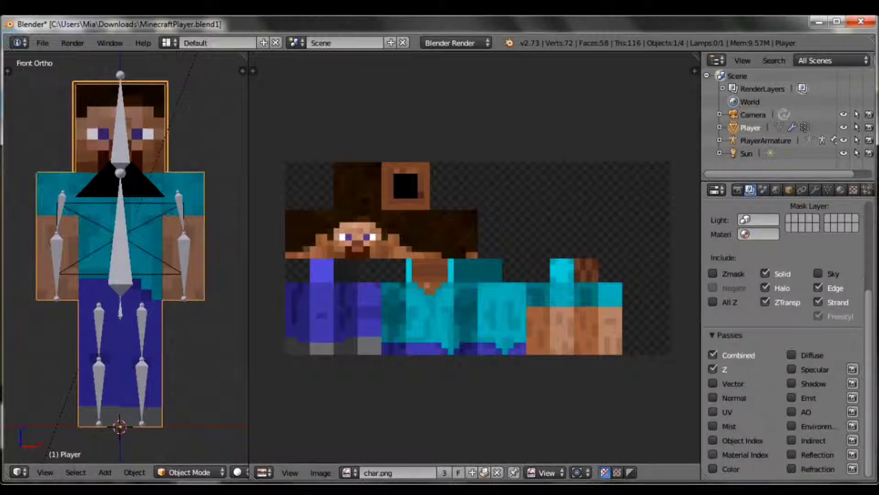
{"action": "left_click", "coordinate": [713, 412]}
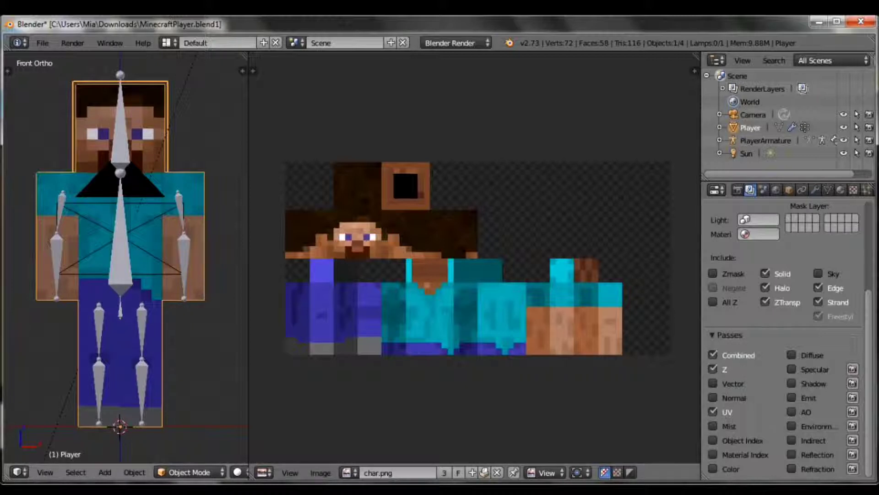
Replace the char.png texture with MineifiCraft skin.png from the bookmarked Blender folder
{"action": "left_click_drag", "start_coordinate": [249, 266], "coordinate": [298, 266]}
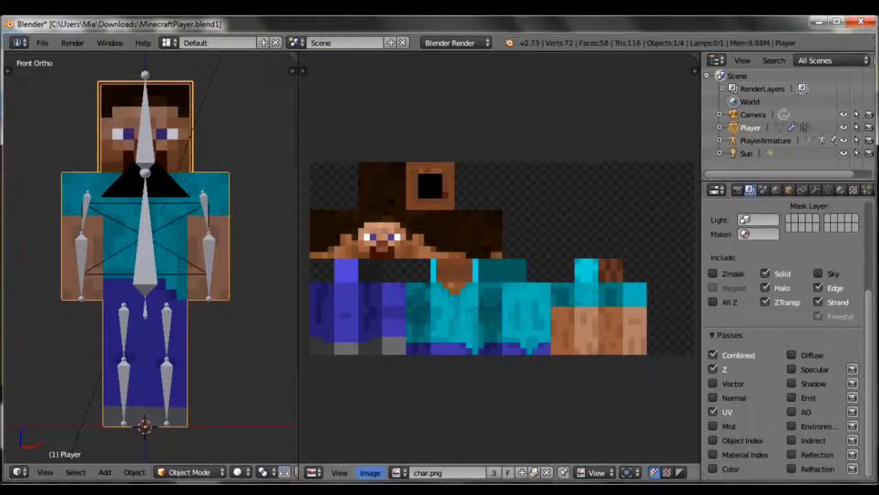
{"action": "left_click", "coordinate": [369, 472]}
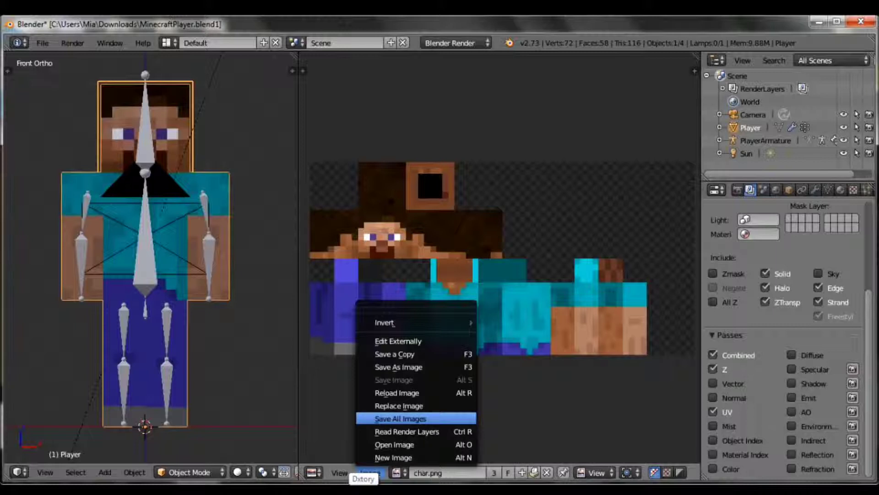
{"action": "left_click", "coordinate": [398, 406]}
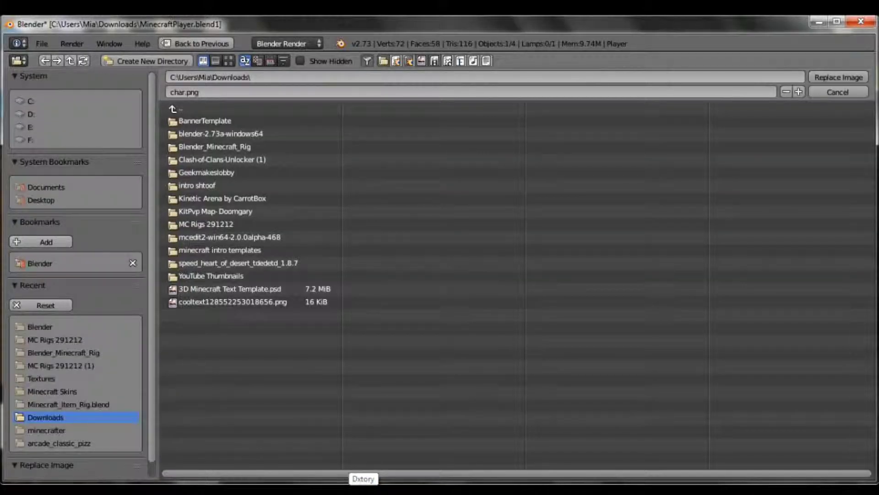
{"action": "left_click", "coordinate": [54, 264]}
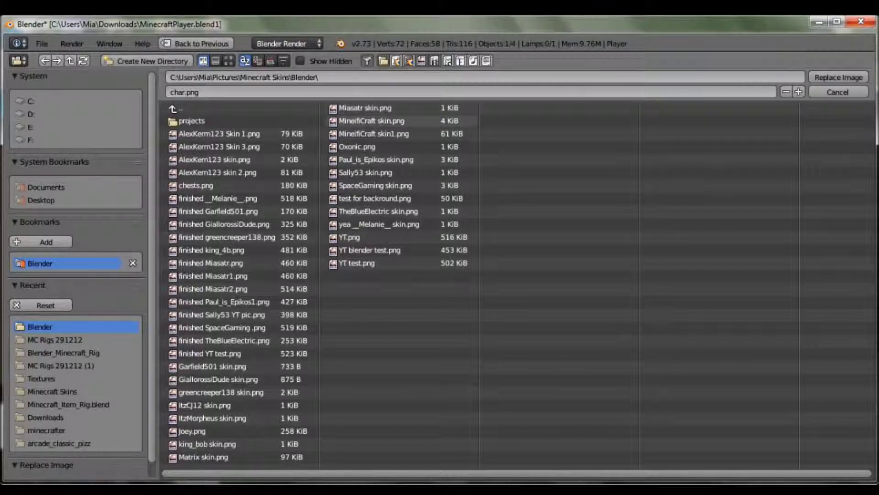
{"action": "double_click", "coordinate": [372, 121]}
Replace the player's texture image with ItzCJ12 skin.png
{"action": "left_click", "coordinate": [371, 472]}
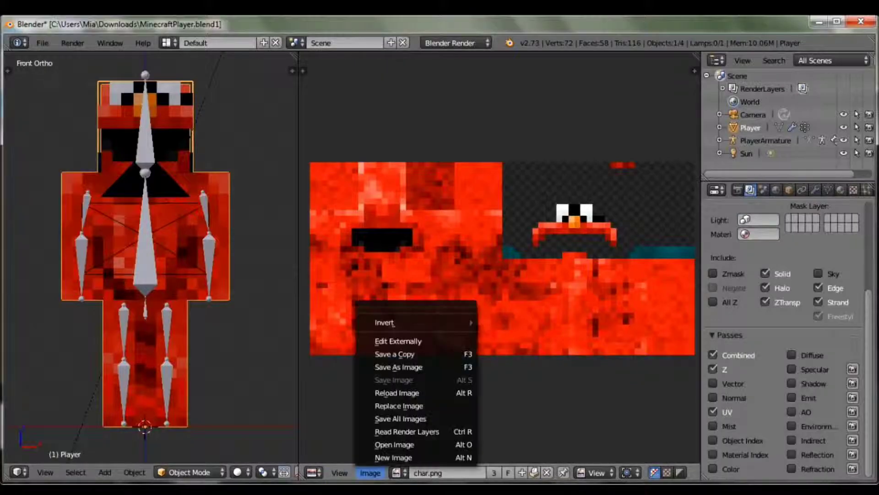
{"action": "left_click", "coordinate": [399, 406]}
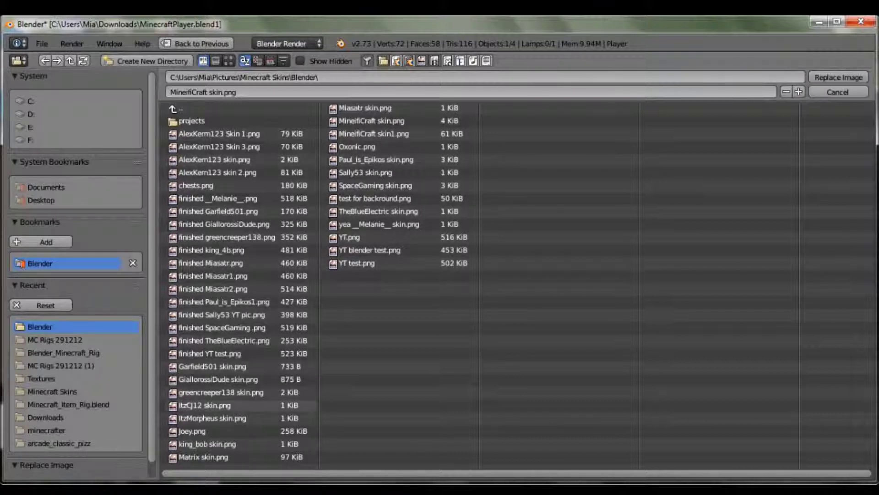
{"action": "double_click", "coordinate": [211, 405]}
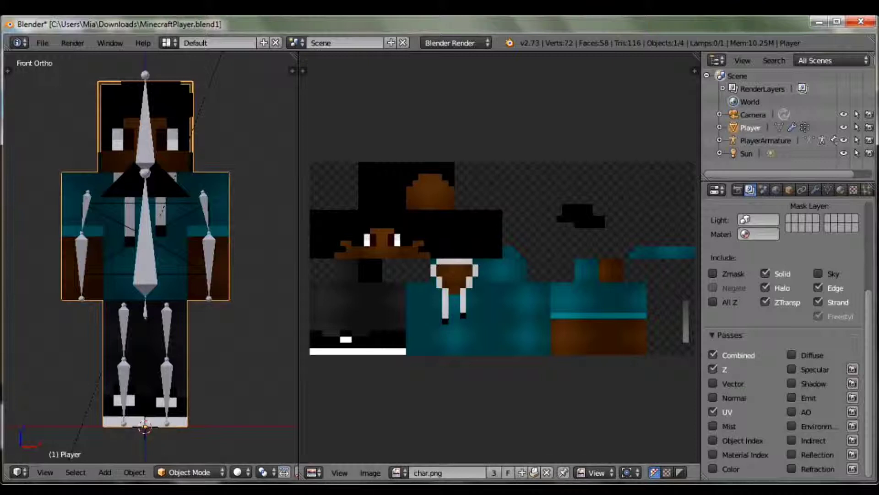
Widen the 3D viewport over most of the image editor and frame the whole character with the camera
{"action": "left_click_drag", "start_coordinate": [299, 257], "coordinate": [681, 256]}
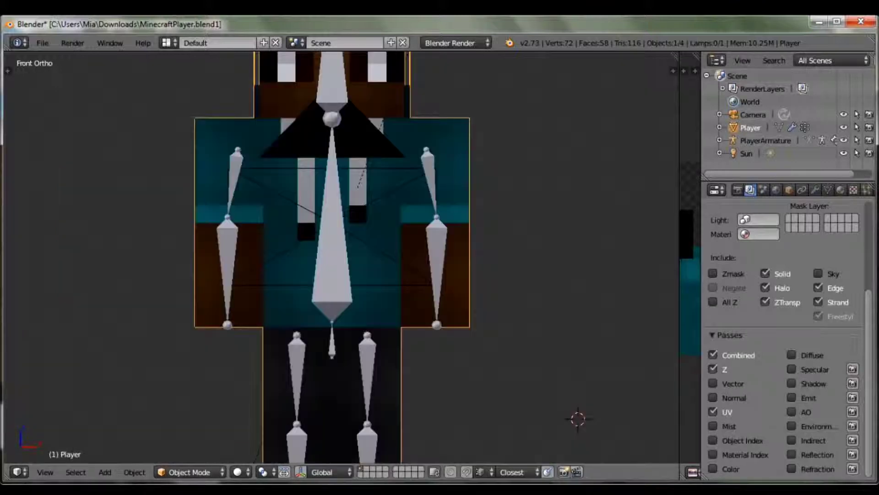
{"action": "middle_click_drag", "start_coordinate": [366, 256], "coordinate": [348, 266]}
{"action": "scroll", "coordinate": [314, 268], "scroll_direction": "down", "scroll_amount": 3}
{"action": "scroll", "coordinate": [336, 261], "scroll_direction": "up", "scroll_amount": 2}
{"action": "scroll", "coordinate": [347, 261], "scroll_direction": "down", "scroll_amount": 2}
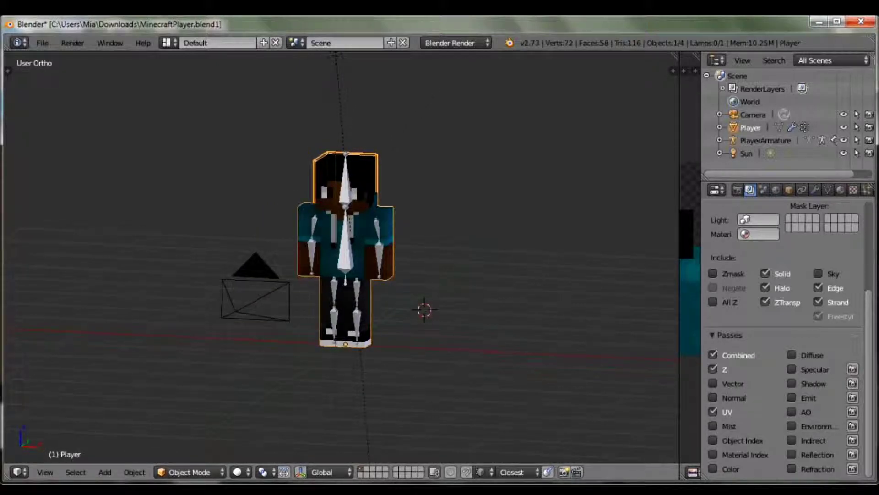
Consult the desktop sticky notes listing the thumbnail requests, and return to the Blender scene
{"action": "key", "text": "alt+Tab"}
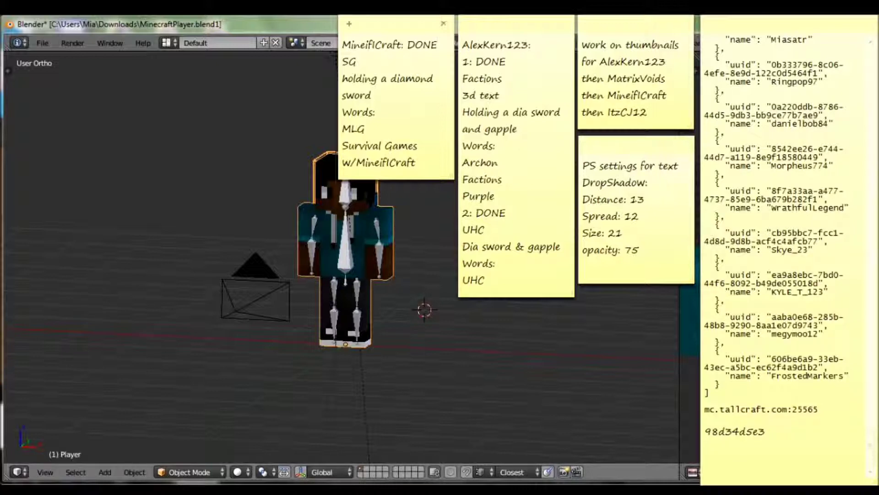
{"action": "left_click", "coordinate": [620, 490]}
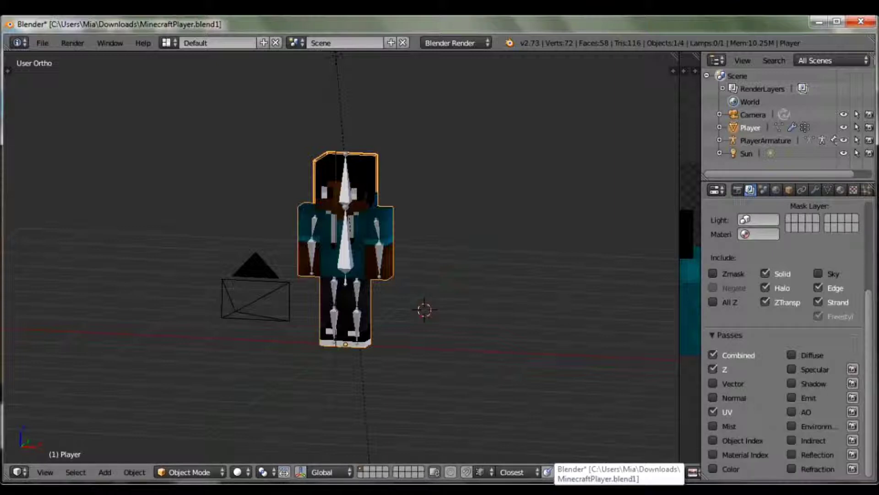
Select the player's armature in Pose Mode and pick the left upper-arm bone, uarm.L
{"action": "scroll", "coordinate": [342, 256], "scroll_direction": "up", "scroll_amount": 3}
{"action": "mouse_move", "coordinate": [341, 256]}
{"action": "middle_mouse_down"}
{"action": "mouse_move", "coordinate": [381, 279]}
{"action": "mouse_move", "coordinate": [355, 248]}
{"action": "middle_mouse_up"}
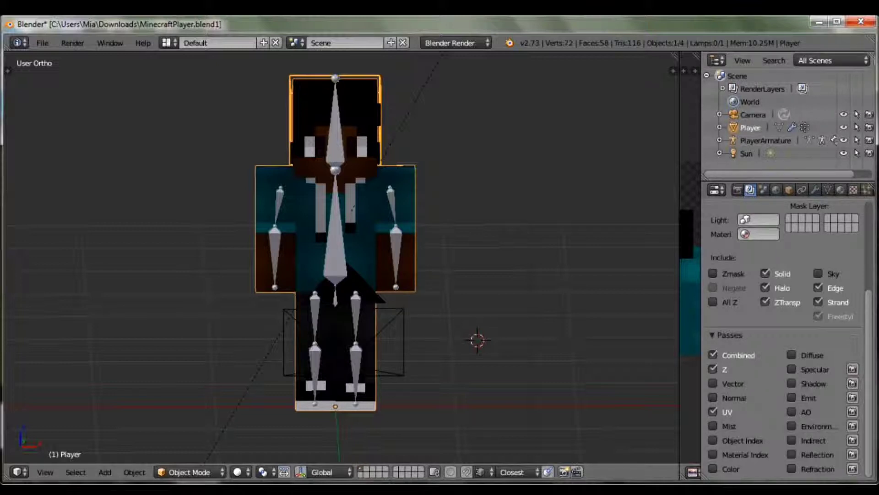
{"action": "right_click", "coordinate": [335, 133]}
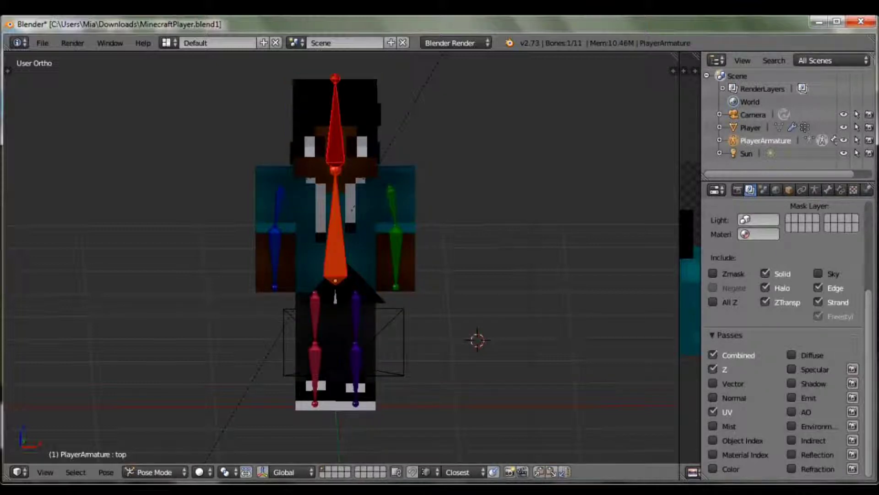
{"action": "key", "text": "Tab"}
{"action": "key", "text": "ctrl+Tab"}
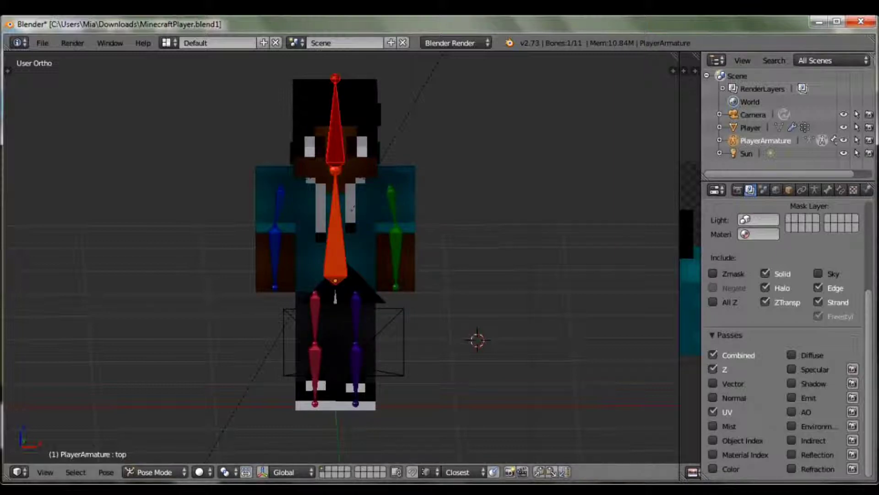
{"action": "middle_click_drag", "start_coordinate": [348, 257], "coordinate": [386, 256]}
{"action": "scroll", "coordinate": [341, 256], "scroll_direction": "up", "scroll_amount": 2}
{"action": "right_click", "coordinate": [416, 183]}
{"action": "middle_click_drag", "start_coordinate": [416, 184], "coordinate": [409, 147]}
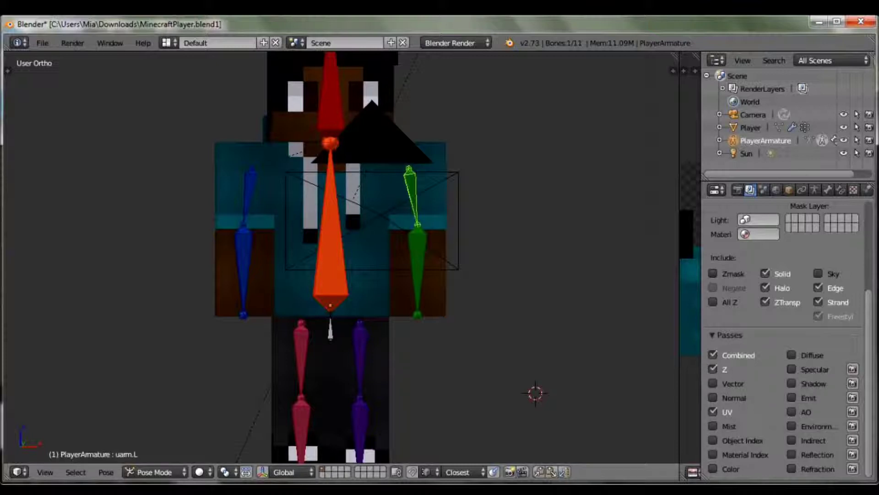
Try moving the left upper-arm bone away from the body, and undo the move
{"action": "scroll", "coordinate": [409, 148], "scroll_direction": "down", "scroll_amount": 2}
{"action": "middle_click_drag", "start_coordinate": [410, 147], "coordinate": [379, 174]}
{"action": "key", "text": "g"}
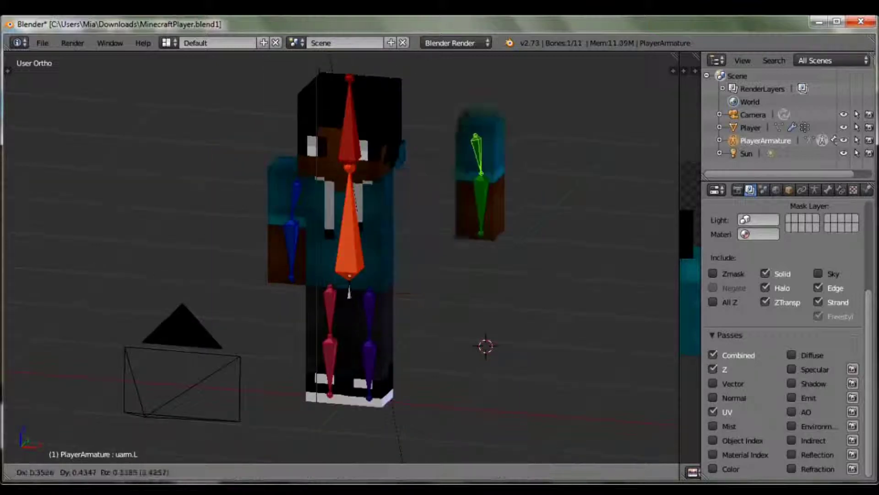
{"action": "left_click", "coordinate": [534, 148]}
{"action": "key", "text": "ctrl+z"}
Rotate the left and right upper-arm bones outward so both arms spread diagonally away from the body
{"action": "middle_click_drag", "start_coordinate": [533, 149], "coordinate": [548, 132]}
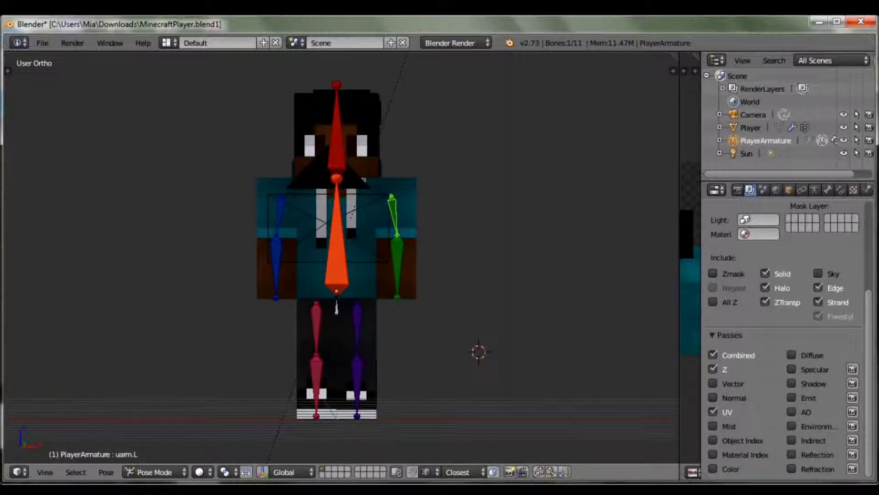
{"action": "key", "text": "r"}
{"action": "key", "text": "Return"}
{"action": "right_click", "coordinate": [279, 215]}
{"action": "key", "text": "r"}
{"action": "key", "text": "Return"}
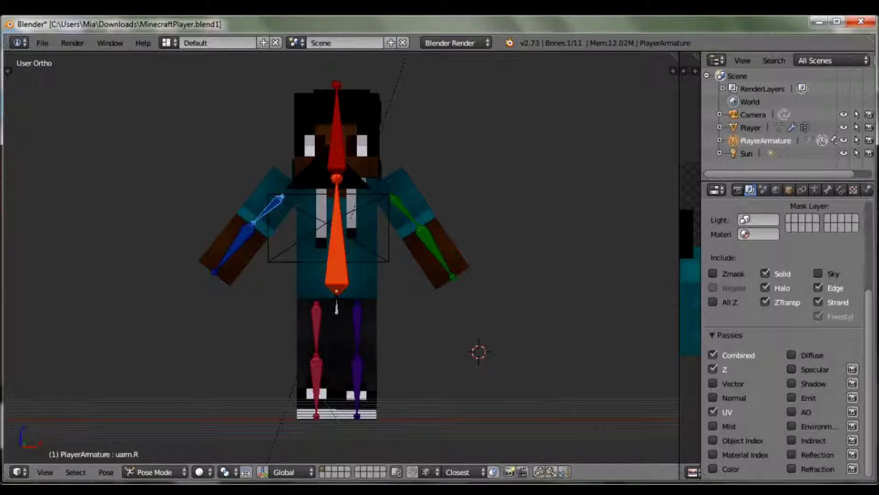
Rotate the lower-arm bones larm.L and larm.R inward so both forearms hang nearly straight down
{"action": "right_click", "coordinate": [435, 248]}
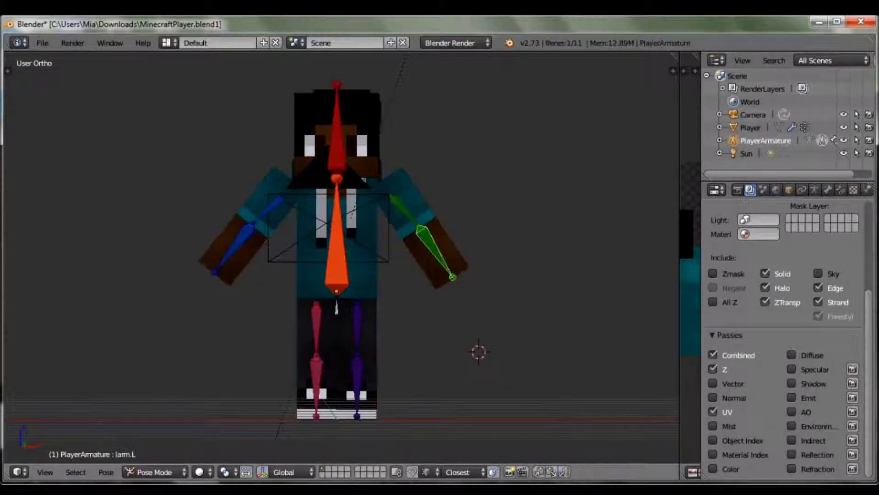
{"action": "key", "text": "r"}
{"action": "left_click", "coordinate": [427, 249]}
{"action": "right_click", "coordinate": [234, 247]}
{"action": "key", "text": "r"}
{"action": "key", "text": "Return"}
Try rotating the left upper-arm bone, uarm.L, and undo the rotation
{"action": "middle_click_drag", "start_coordinate": [256, 266], "coordinate": [140, 288]}
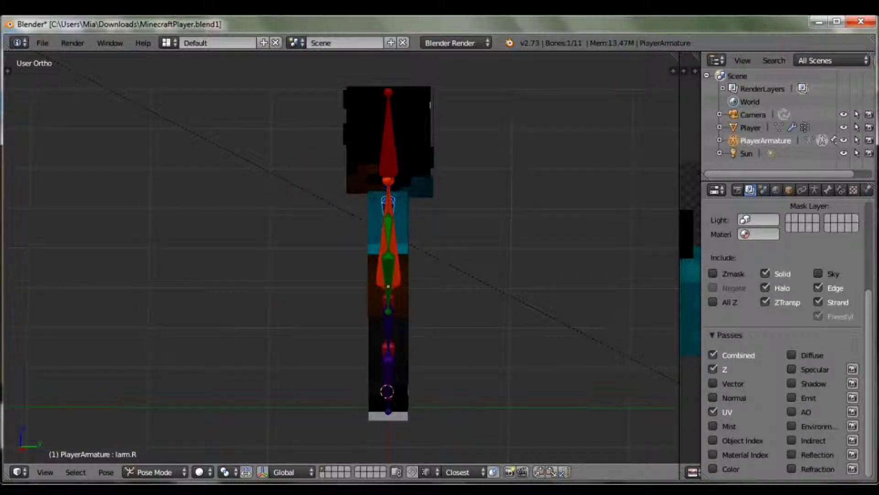
{"action": "right_click", "coordinate": [389, 240]}
{"action": "right_click", "coordinate": [388, 240]}
{"action": "key", "text": "r"}
{"action": "key", "text": "Escape"}
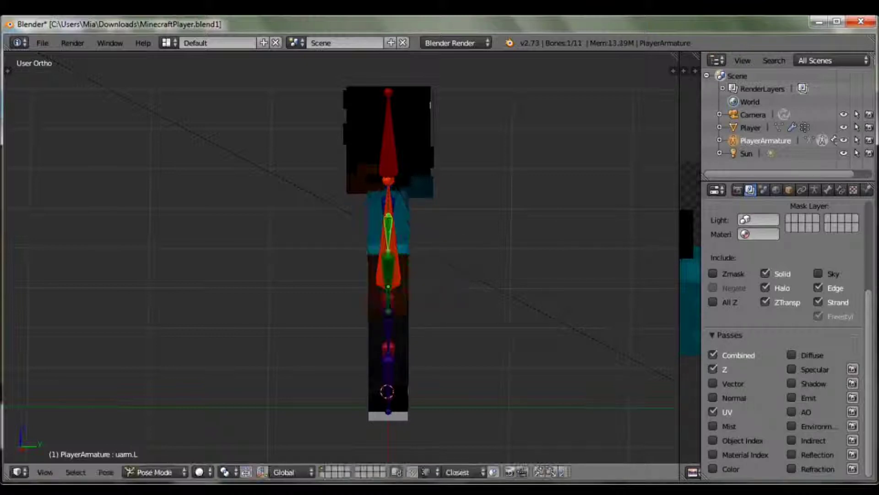
{"action": "middle_click_drag", "start_coordinate": [430, 238], "coordinate": [550, 213]}
{"action": "key", "text": "r"}
{"action": "left_click", "coordinate": [557, 270]}
{"action": "key", "text": "ctrl+z"}
{"action": "middle_click_drag", "start_coordinate": [550, 257], "coordinate": [444, 284]}
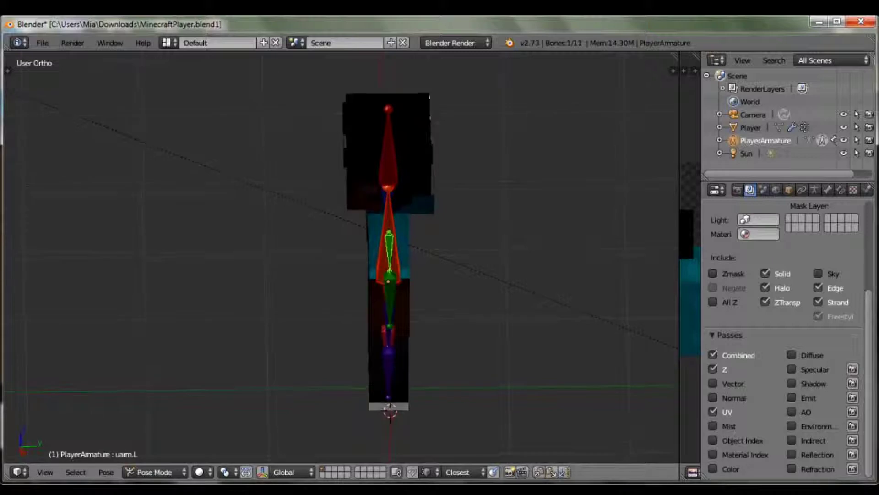
From the side, swing the left upper-arm bone backward and rotate the left lower-arm bone forward to bend the elbow
{"action": "key", "text": "r"}
{"action": "left_click", "coordinate": [447, 279]}
{"action": "right_click", "coordinate": [414, 297]}
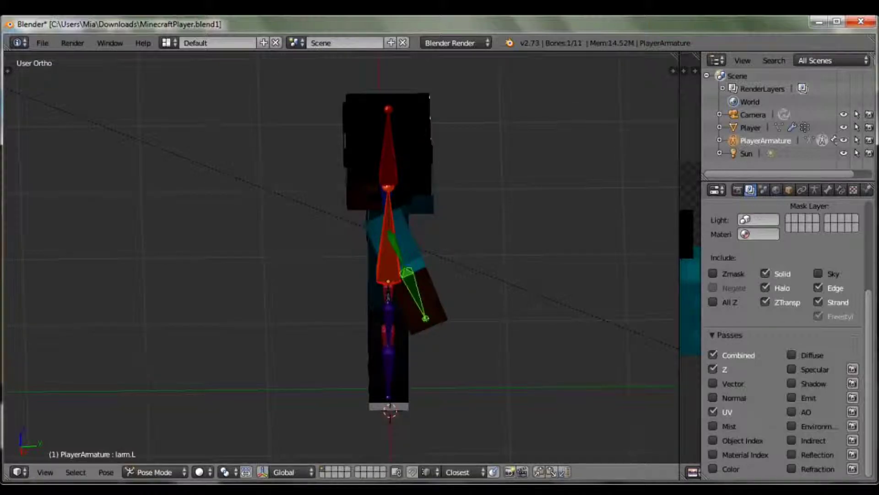
{"action": "key", "text": "r"}
{"action": "left_click", "coordinate": [396, 297]}
{"action": "middle_click_drag", "start_coordinate": [396, 298], "coordinate": [197, 302]}
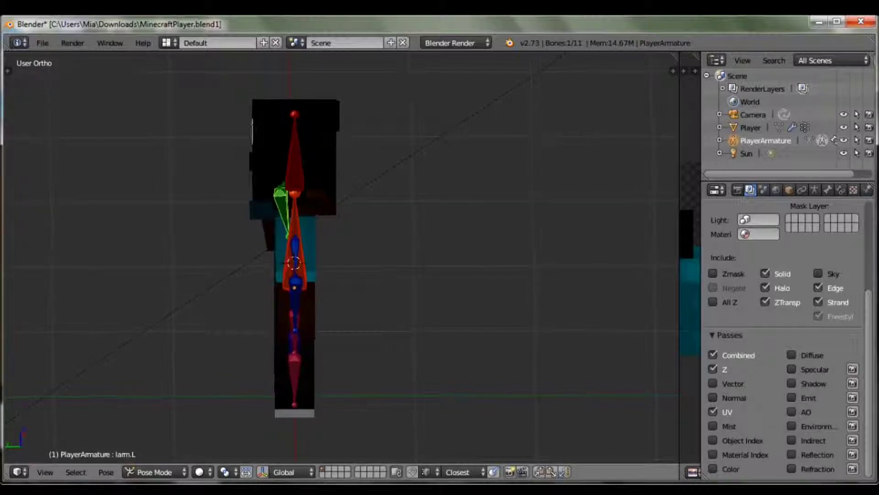
{"action": "right_click", "coordinate": [300, 268]}
{"action": "key", "text": "r"}
{"action": "key", "text": "Escape"}
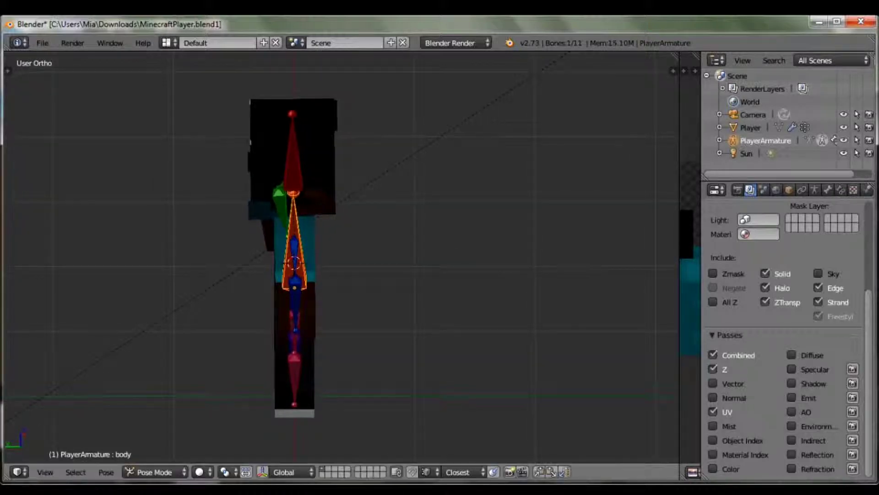
From the opposite side, swing the right upper-arm bone uarm.R backward and rotate larm.R forward to bend the right elbow
{"action": "right_click", "coordinate": [295, 247]}
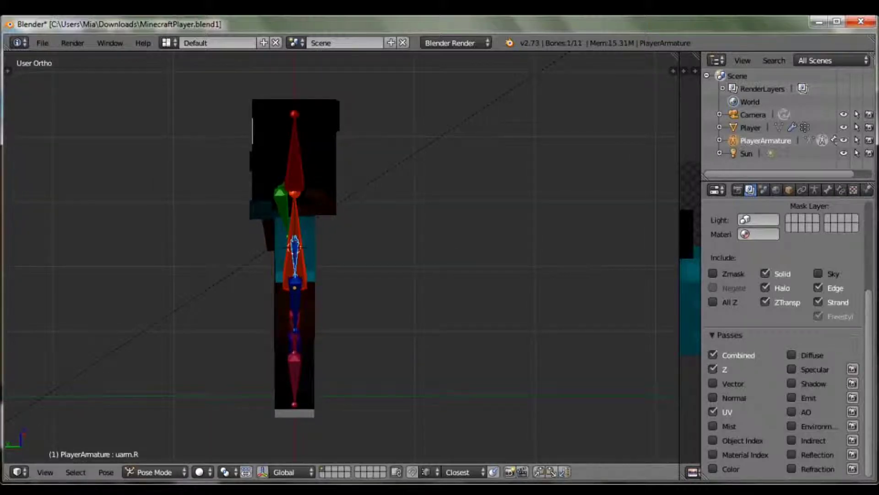
{"action": "key", "text": "r"}
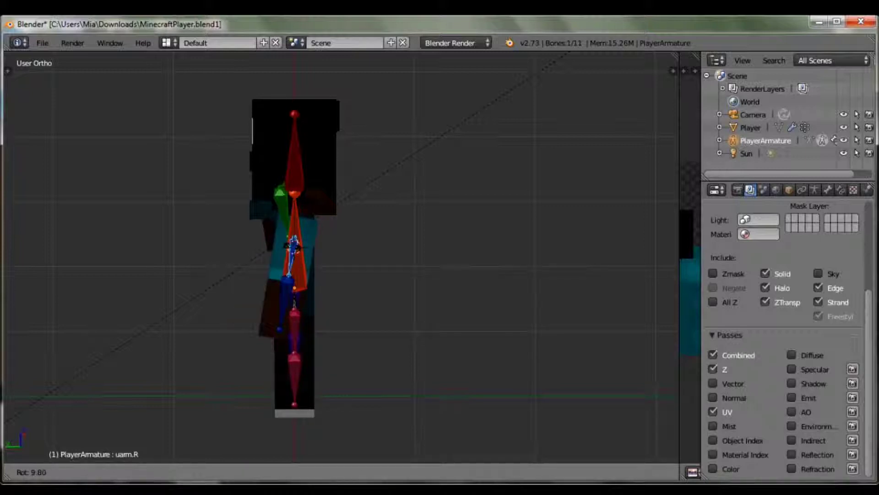
{"action": "left_click", "coordinate": [275, 284]}
{"action": "right_click", "coordinate": [274, 294]}
{"action": "key", "text": "r"}
{"action": "left_click", "coordinate": [293, 320]}
Rotate the upper-leg bones of the left and right legs forward in side view
{"action": "middle_click_drag", "start_coordinate": [293, 321], "coordinate": [175, 271]}
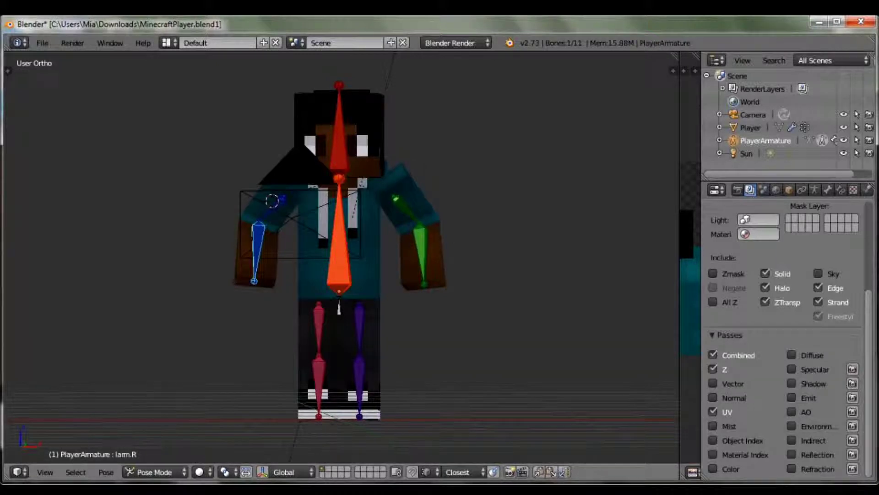
{"action": "right_click", "coordinate": [359, 327]}
{"action": "middle_click_drag", "start_coordinate": [359, 327], "coordinate": [246, 320]}
{"action": "key", "text": "r"}
{"action": "left_click", "coordinate": [452, 366]}
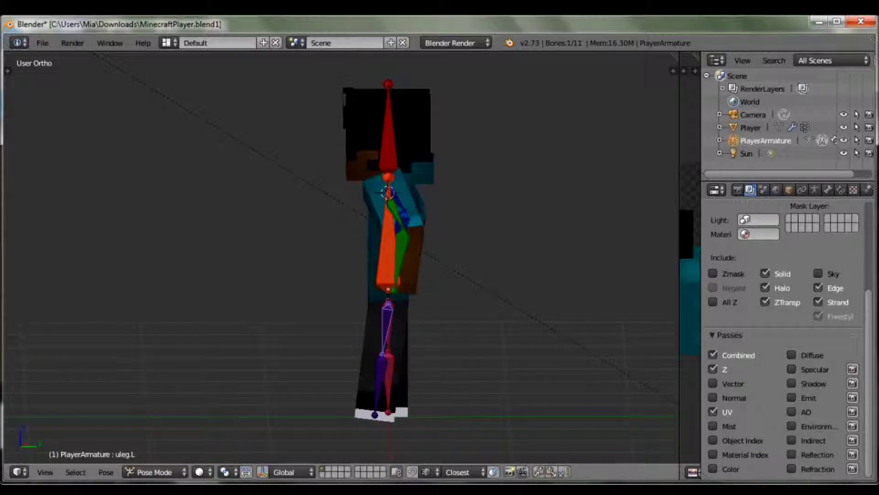
{"action": "key", "text": "r"}
{"action": "left_click", "coordinate": [414, 350]}
{"action": "right_click", "coordinate": [389, 334]}
{"action": "key", "text": "r"}
{"action": "left_click", "coordinate": [376, 333]}
Rotate the left and right lower-leg bones backward in side view so both knees bend
{"action": "right_click", "coordinate": [357, 377]}
{"action": "key", "text": "r"}
{"action": "left_click", "coordinate": [381, 378]}
{"action": "right_click", "coordinate": [357, 377]}
{"action": "key", "text": "r"}
{"action": "left_click", "coordinate": [382, 378]}
{"action": "middle_click_drag", "start_coordinate": [381, 378], "coordinate": [229, 375]}
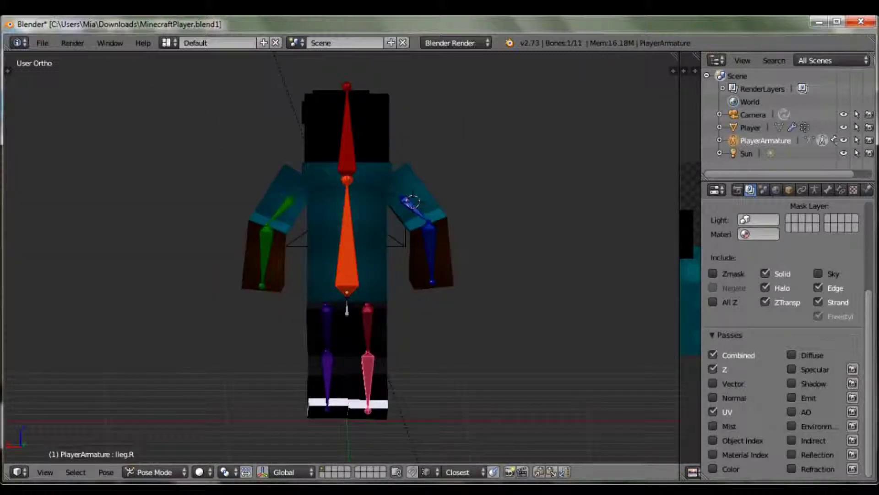
From behind the character, rotate the uleg.R and uleg.L bones outward to spread the legs apart
{"action": "right_click", "coordinate": [367, 329]}
{"action": "key", "text": "r"}
{"action": "key", "text": "Return"}
{"action": "right_click", "coordinate": [326, 330]}
{"action": "key", "text": "r"}
{"action": "key", "text": "Return"}
Rotate the lower-leg bones lleg.L and lleg.R back inward so the shins stand nearly vertical
{"action": "right_click", "coordinate": [309, 368]}
{"action": "key", "text": "r"}
{"action": "key", "text": "Return"}
{"action": "right_click", "coordinate": [391, 371]}
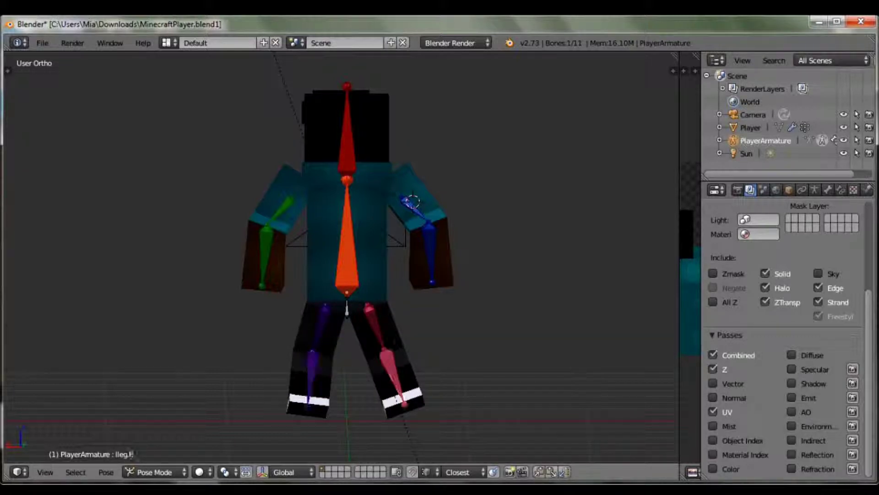
{"action": "key", "text": "r"}
{"action": "key", "text": "Return"}
Readjust the rotation of the left upper-leg and lower-leg bones to match the right leg's stance
{"action": "right_click", "coordinate": [320, 327]}
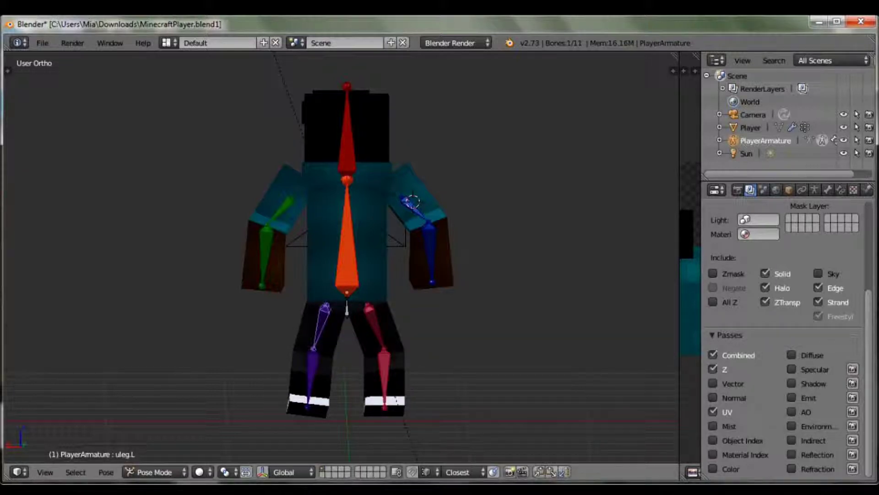
{"action": "key", "text": "r"}
{"action": "key", "text": "Return"}
{"action": "right_click", "coordinate": [306, 371]}
{"action": "key", "text": "r"}
{"action": "key", "text": "Return"}
Render an image of the posed character, inspect it at several zoom levels, and return to the scene
{"action": "middle_click_drag", "start_coordinate": [311, 366], "coordinate": [63, 365]}
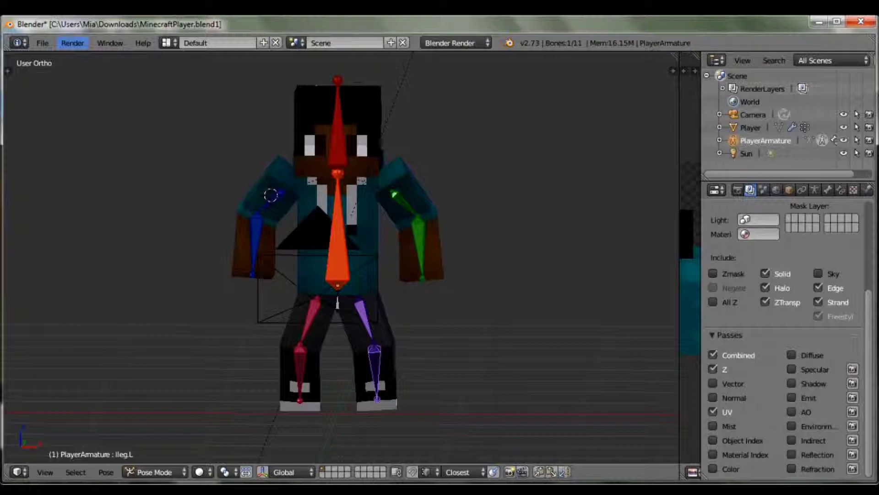
{"action": "left_click", "coordinate": [72, 42]}
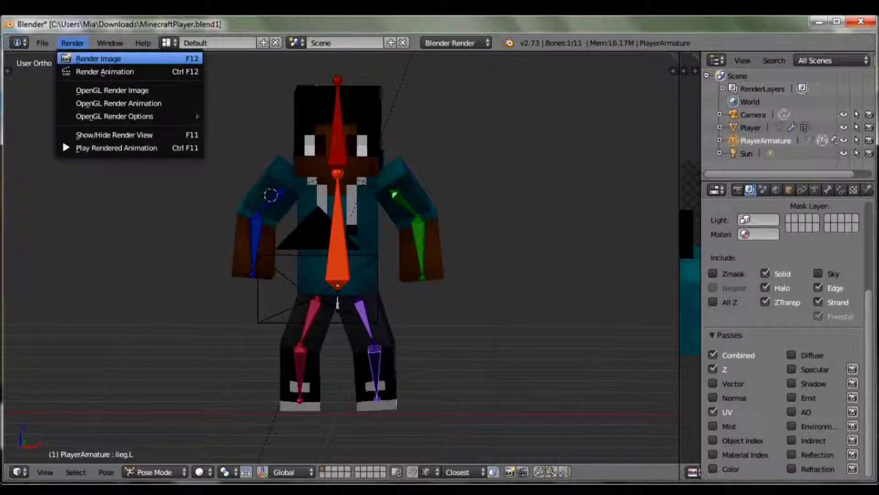
{"action": "left_click", "coordinate": [98, 59]}
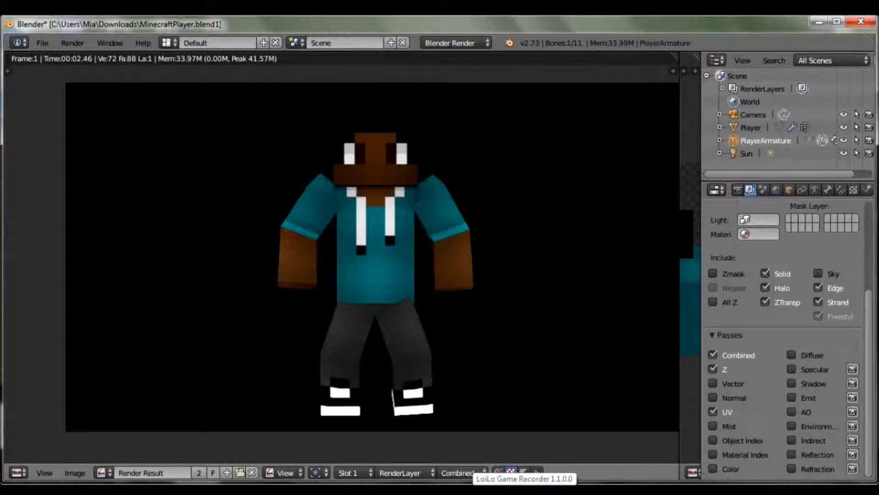
{"action": "scroll", "coordinate": [341, 256], "scroll_direction": "down", "scroll_amount": 4}
{"action": "scroll", "coordinate": [342, 256], "scroll_direction": "up", "scroll_amount": 6}
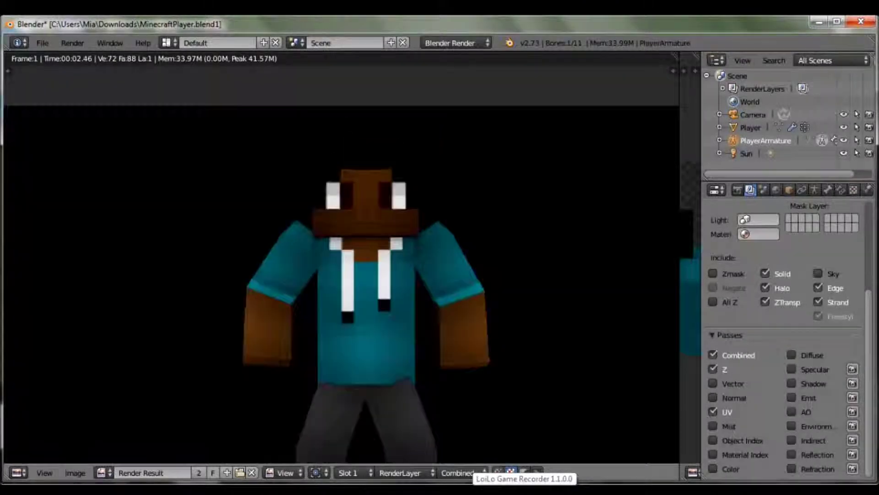
{"action": "scroll", "coordinate": [341, 257], "scroll_direction": "down", "scroll_amount": 5}
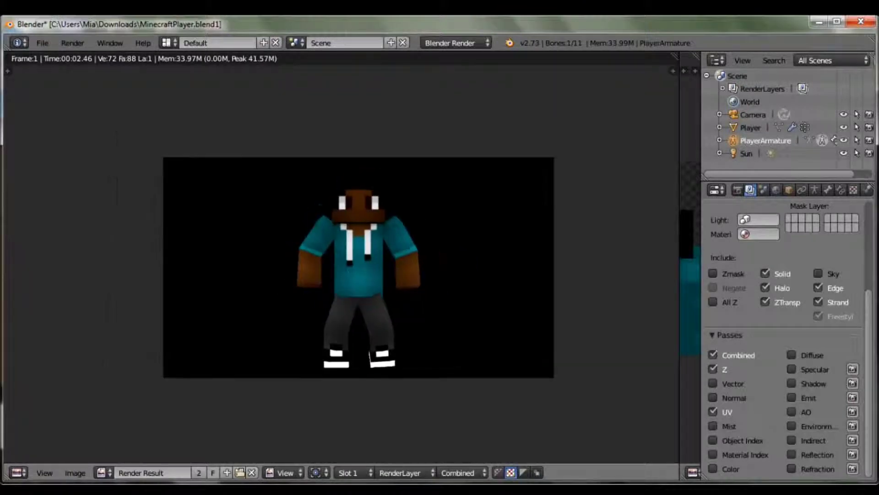
{"action": "scroll", "coordinate": [359, 267], "scroll_direction": "up", "scroll_amount": 2}
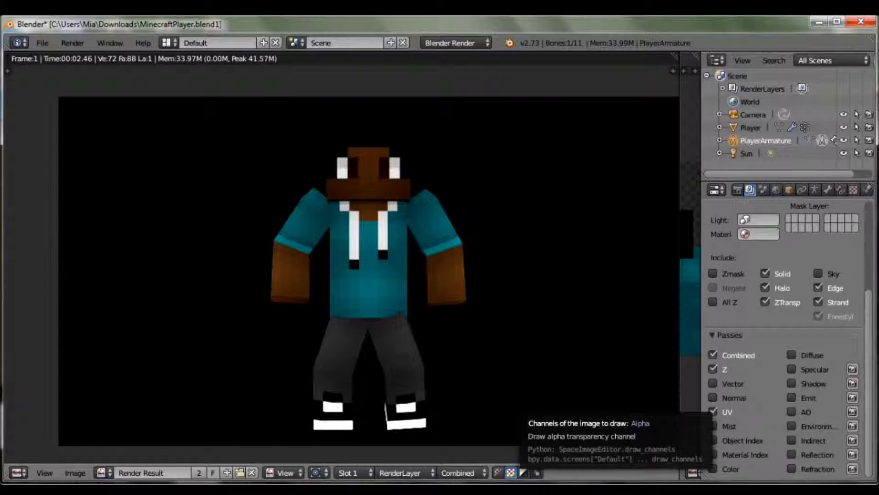
{"action": "key", "text": "Escape"}
Try rotating the left lower-leg bone inward, and undo the rotation
{"action": "key", "text": "r"}
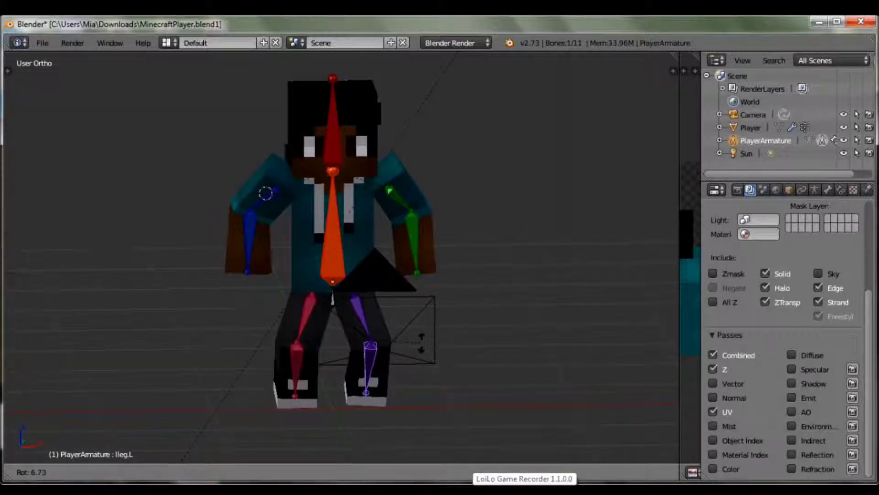
{"action": "left_click", "coordinate": [405, 349]}
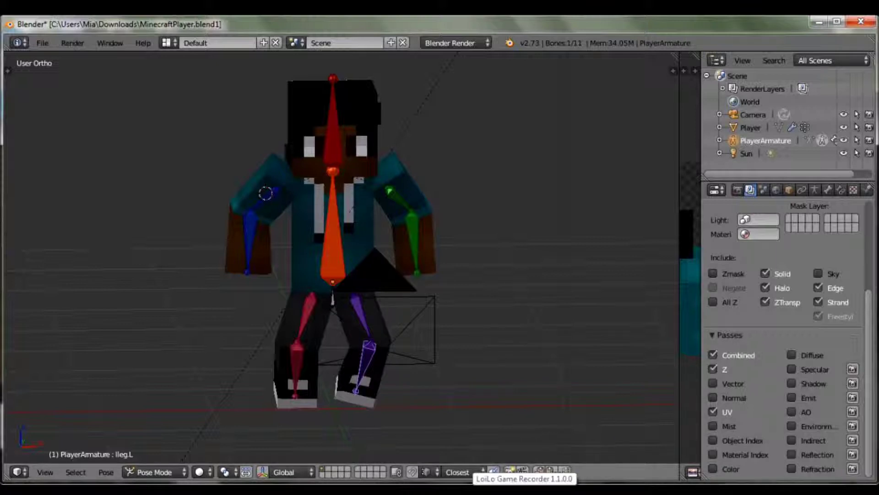
{"action": "key", "text": "ctrl+z"}
Rotate the left and right lower-leg bones slightly inward so the feet angle toward each other
{"action": "key", "text": "r"}
{"action": "left_click", "coordinate": [548, 348]}
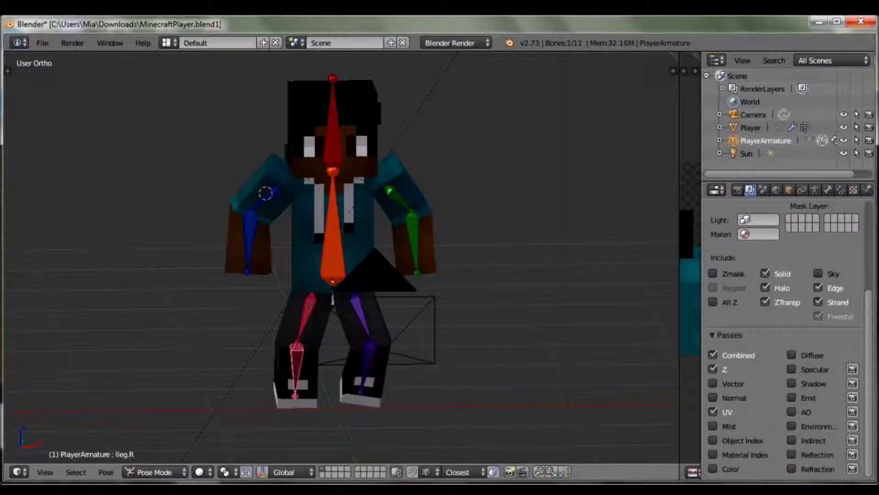
{"action": "right_click", "coordinate": [296, 366]}
{"action": "key", "text": "r"}
{"action": "left_click", "coordinate": [89, 406]}
From the side, lean the body bone forward and adjust the rotation of the head bone, top
{"action": "middle_click_drag", "start_coordinate": [481, 367], "coordinate": [101, 369]}
{"action": "right_click", "coordinate": [387, 259]}
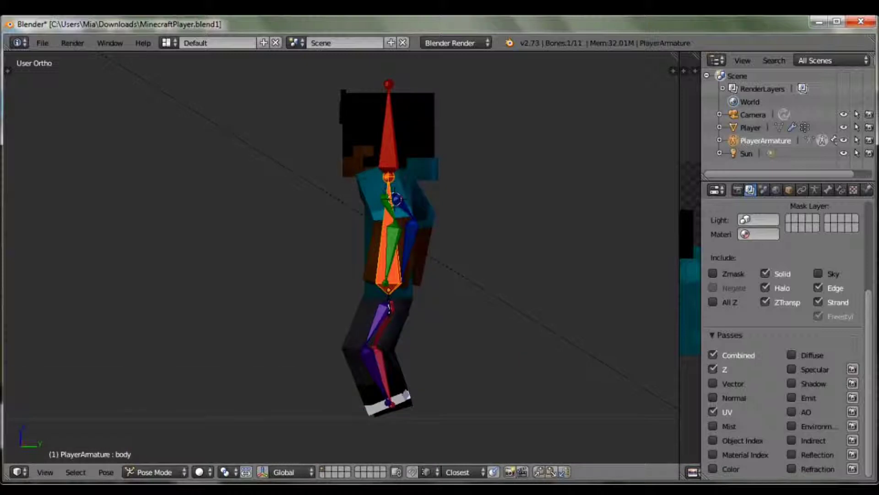
{"action": "key", "text": "r"}
{"action": "left_click", "coordinate": [458, 266]}
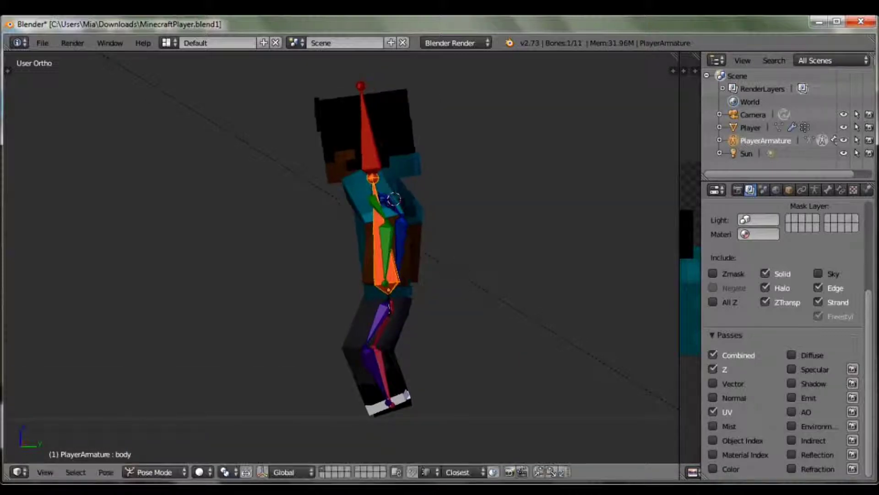
{"action": "right_click", "coordinate": [363, 95]}
{"action": "key", "text": "r"}
{"action": "left_click", "coordinate": [373, 94]}
{"action": "middle_click_drag", "start_coordinate": [373, 93], "coordinate": [517, 94]}
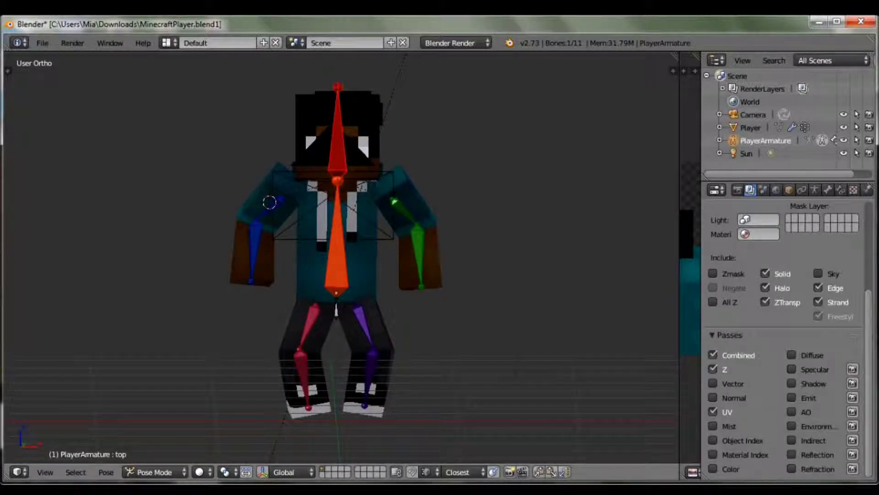
Start appending from a library file and browse to the Downloads folder
{"action": "left_click", "coordinate": [42, 42]}
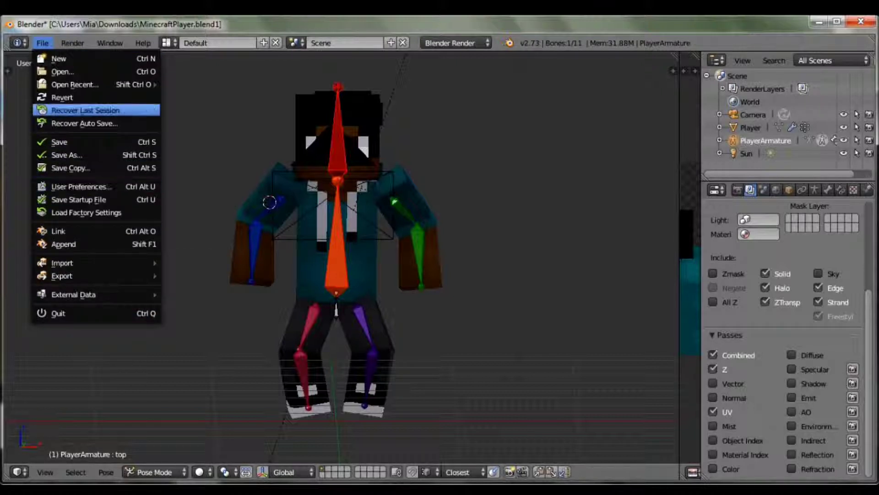
{"action": "left_click", "coordinate": [74, 244]}
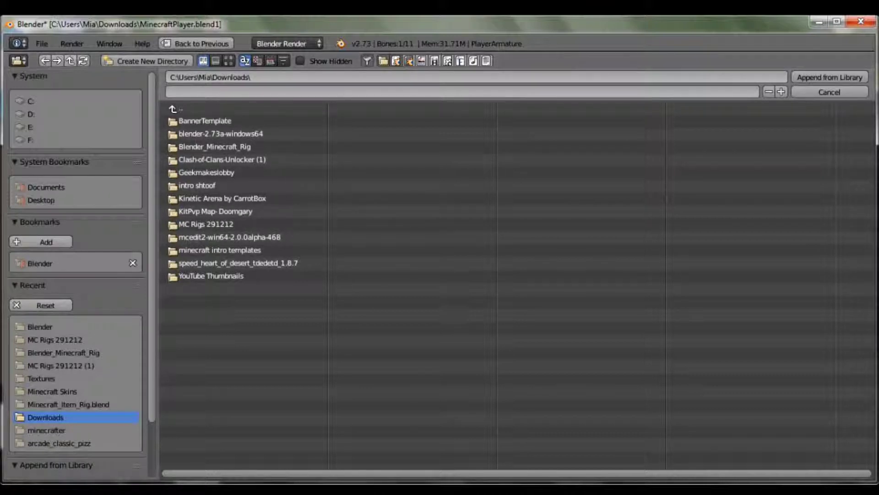
{"action": "left_click", "coordinate": [41, 43]}
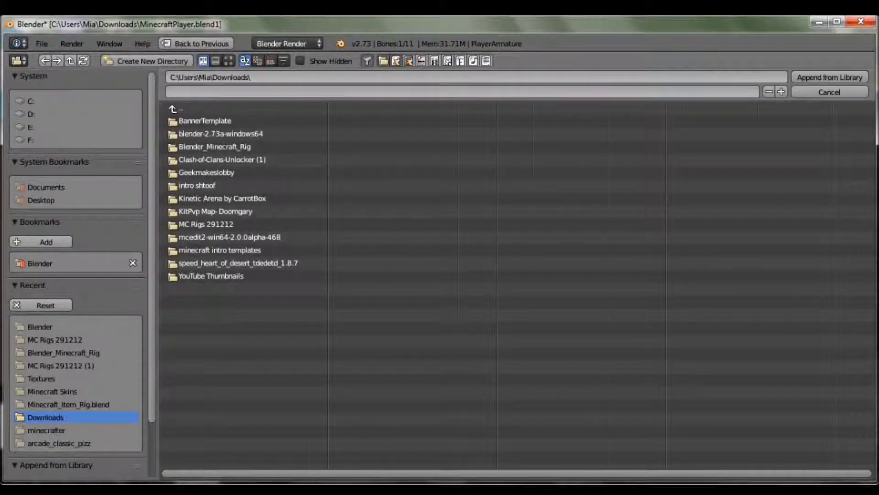
{"action": "left_click", "coordinate": [55, 264]}
{"action": "left_click", "coordinate": [41, 200]}
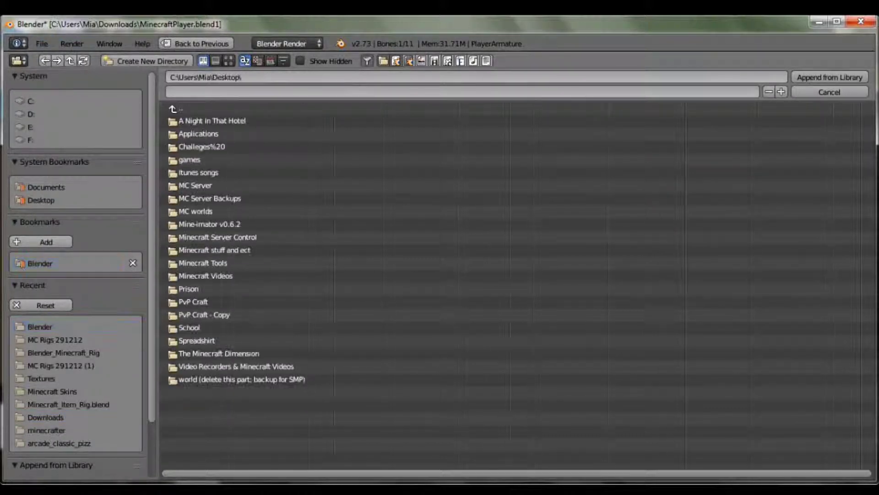
{"action": "left_click", "coordinate": [46, 187]}
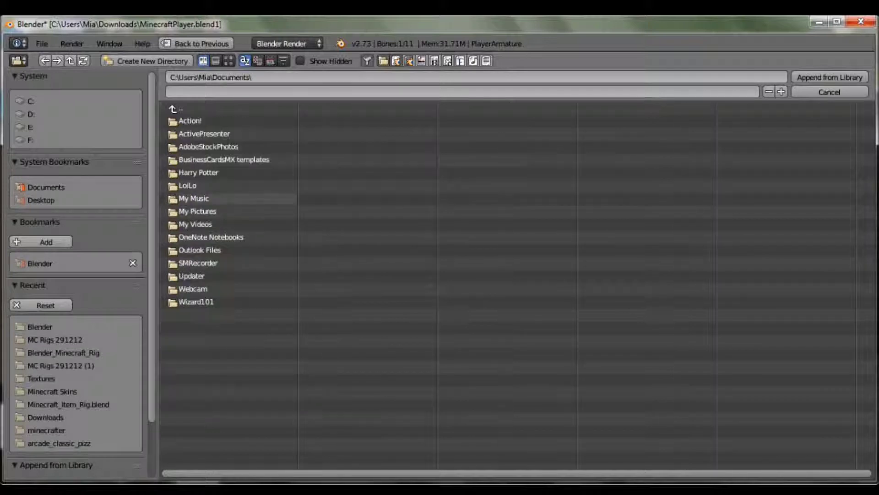
{"action": "left_click", "coordinate": [193, 121]}
{"action": "left_click", "coordinate": [183, 108]}
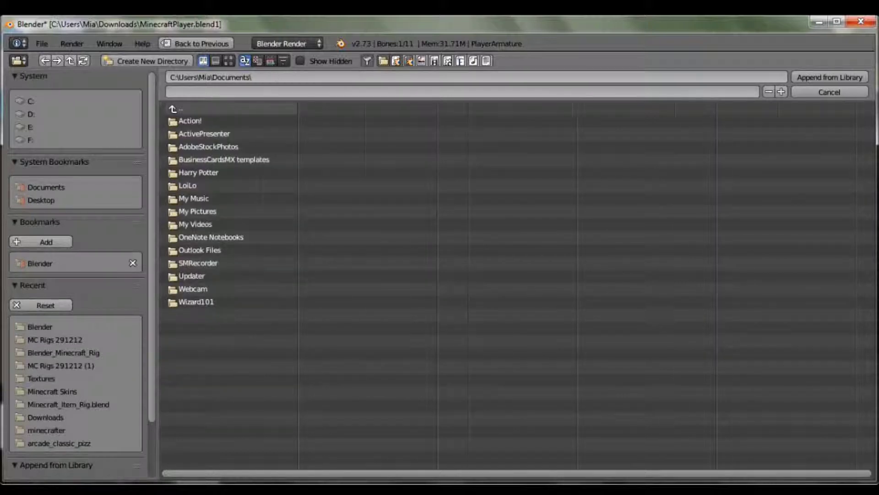
{"action": "left_click", "coordinate": [183, 108]}
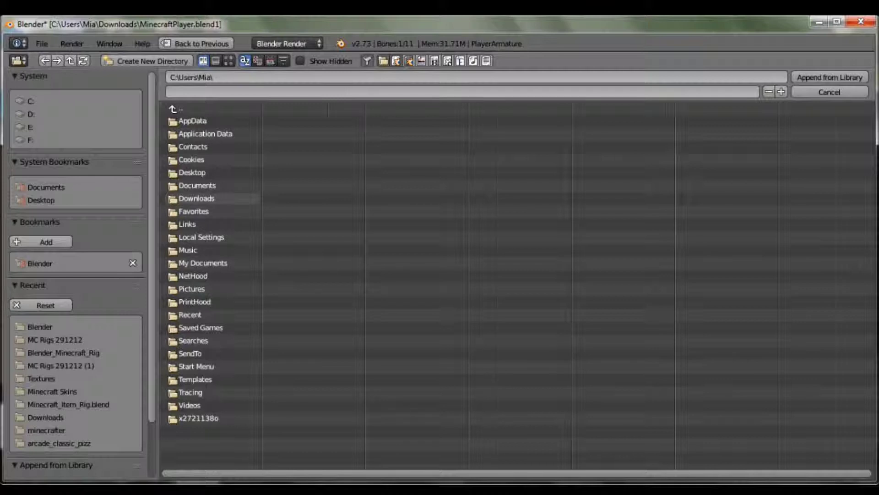
{"action": "left_click", "coordinate": [197, 198]}
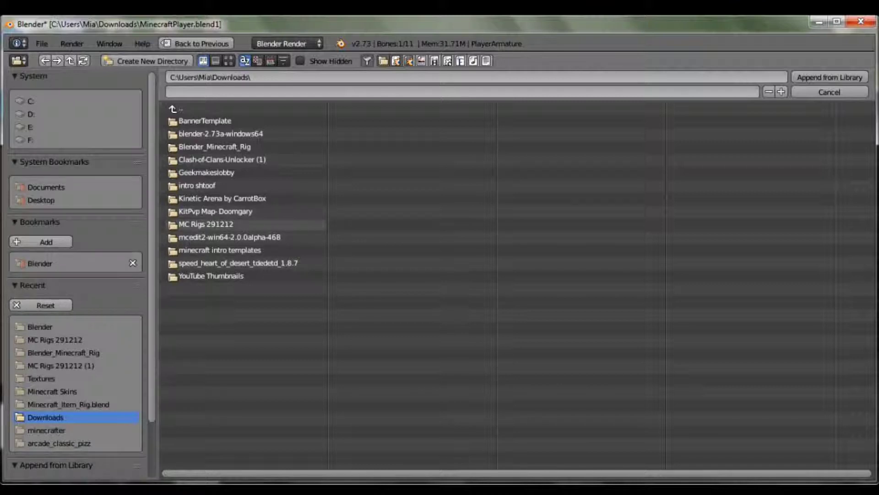
Append the Diamond Sword object from Blocks.blend in the MC Rigs 291212 folder
{"action": "left_click", "coordinate": [206, 224]}
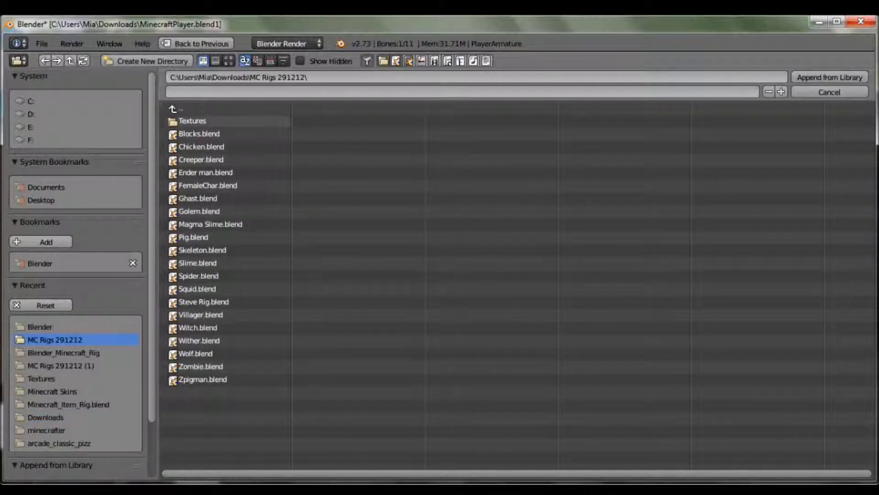
{"action": "left_click", "coordinate": [200, 133]}
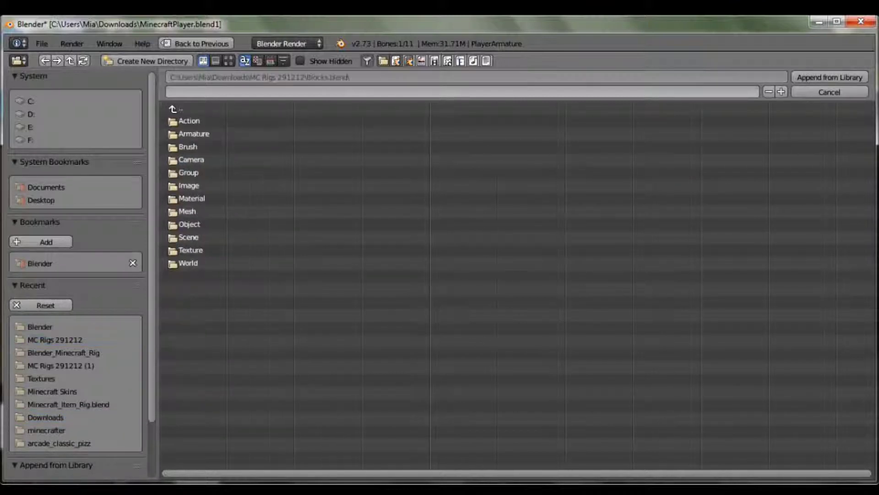
{"action": "left_click", "coordinate": [196, 224]}
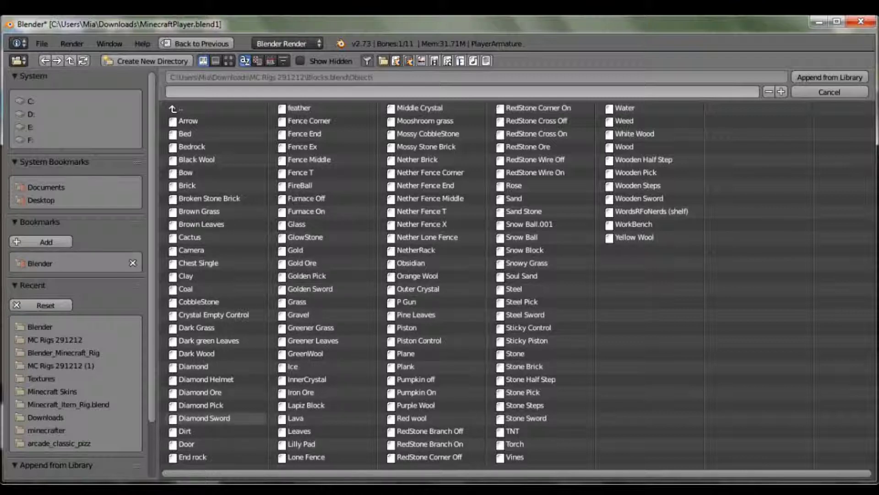
{"action": "left_click", "coordinate": [204, 418]}
{"action": "left_click", "coordinate": [830, 77]}
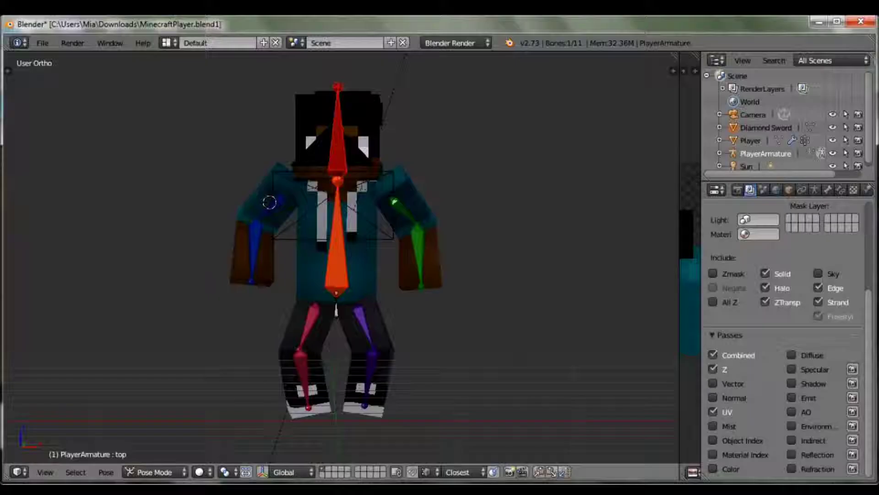
Find the appended Diamond Sword far off to the side and move it close to the player
{"action": "scroll", "coordinate": [269, 202], "scroll_direction": "down", "scroll_amount": 18}
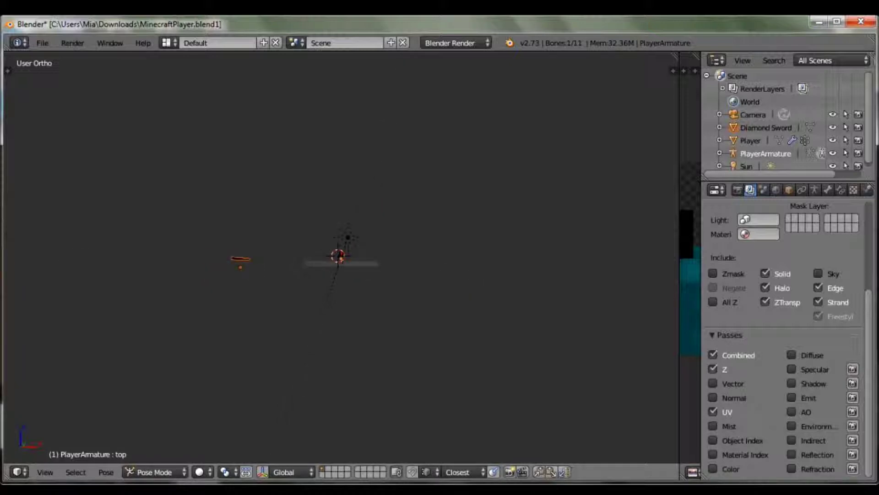
{"action": "right_click_drag", "start_coordinate": [240, 259], "coordinate": [267, 254]}
{"action": "left_click", "coordinate": [338, 256]}
{"action": "middle_click_drag", "start_coordinate": [337, 256], "coordinate": [215, 270]}
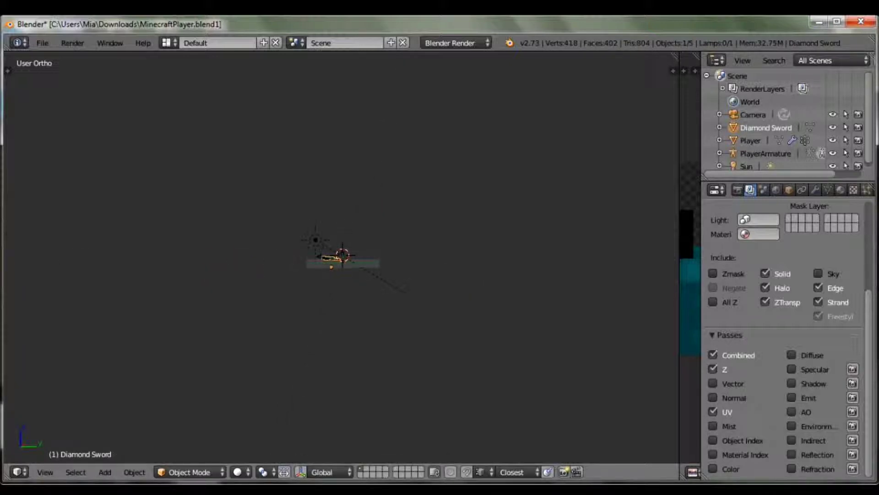
Scale the Diamond Sword down to roughly half its size
{"action": "scroll", "coordinate": [341, 256], "scroll_direction": "up", "scroll_amount": 5}
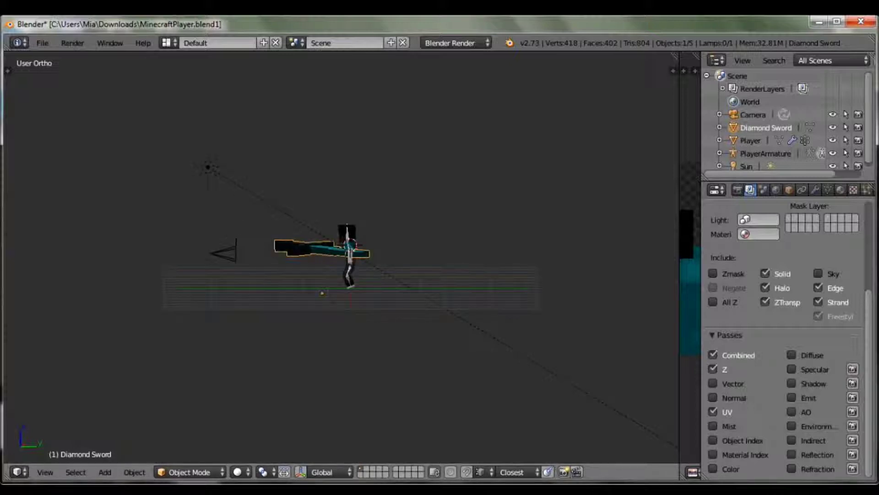
{"action": "key", "text": "s"}
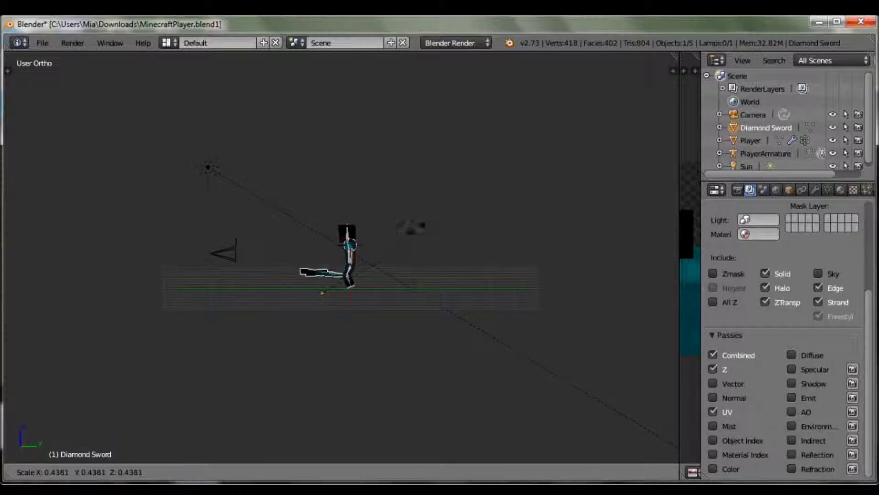
{"action": "key", "text": "Return"}
{"action": "scroll", "coordinate": [341, 256], "scroll_direction": "down", "scroll_amount": 3}
{"action": "middle_click_drag", "start_coordinate": [293, 257], "coordinate": [291, 208]}
{"action": "scroll", "coordinate": [341, 257], "scroll_direction": "up", "scroll_amount": 5}
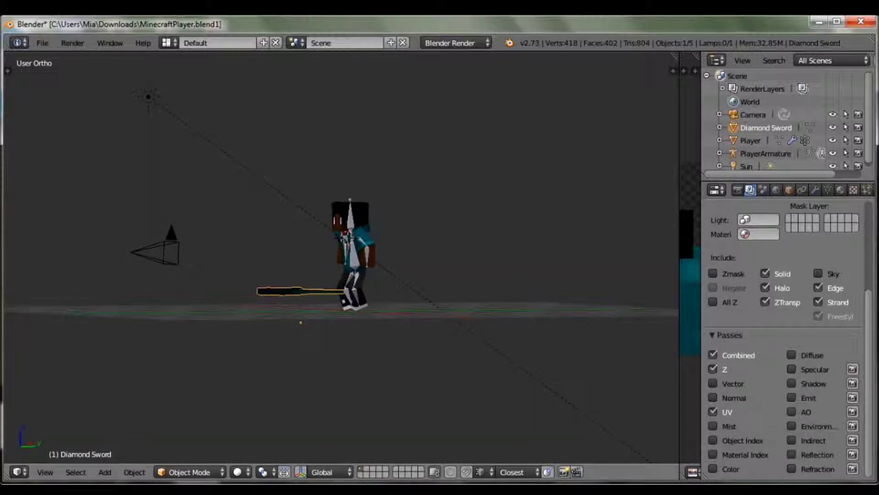
Try rotating the Diamond Sword, and undo the rotation
{"action": "key", "text": "r"}
{"action": "left_click", "coordinate": [484, 271]}
{"action": "key", "text": "ctrl+z"}
Scale the Diamond Sword down further and move it up beside the player
{"action": "key", "text": "s"}
{"action": "left_click", "coordinate": [514, 267]}
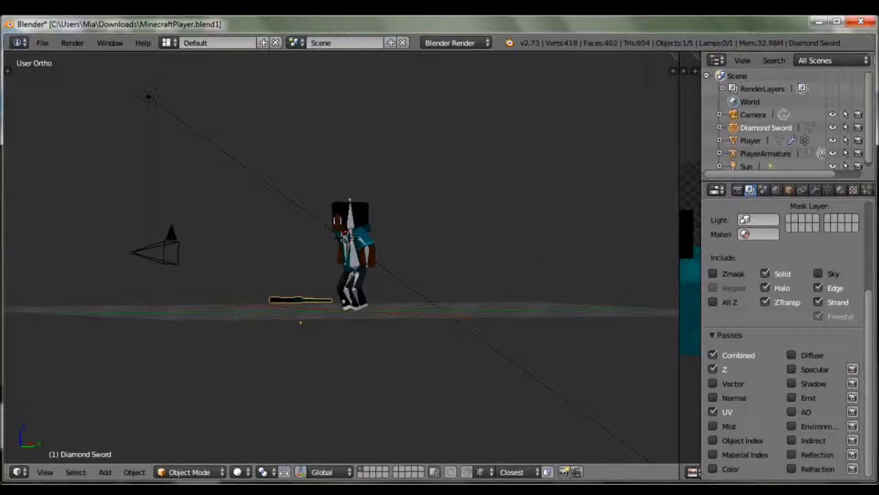
{"action": "key", "text": "g"}
{"action": "left_click", "coordinate": [527, 228]}
Rotate the Diamond Sword from the side and from above so the blade stands up and faces forward
{"action": "middle_click_drag", "start_coordinate": [495, 238], "coordinate": [611, 257]}
{"action": "middle_click_drag", "start_coordinate": [339, 298], "coordinate": [311, 249]}
{"action": "key", "text": "r"}
{"action": "key", "text": "Return"}
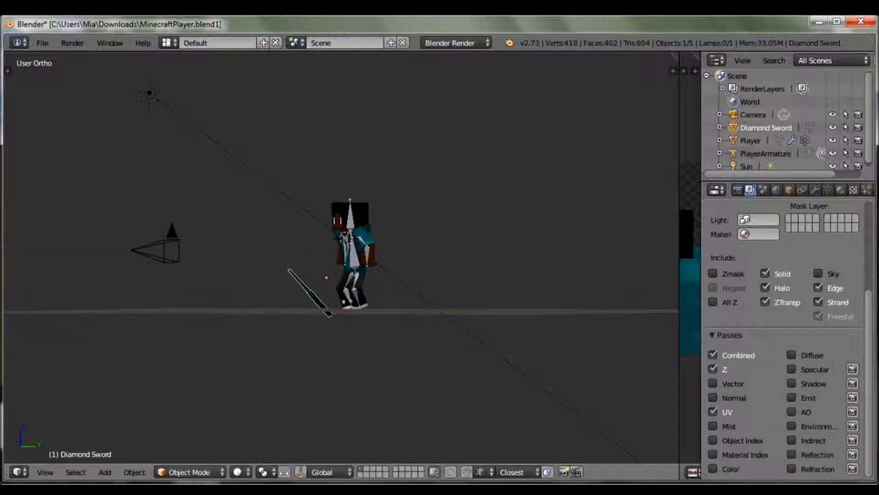
{"action": "middle_click_drag", "start_coordinate": [311, 249], "coordinate": [328, 313]}
{"action": "key", "text": "r"}
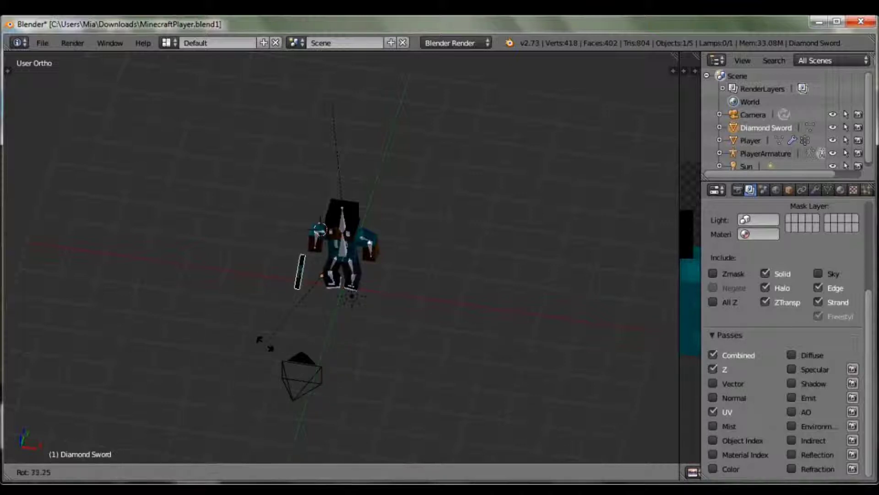
{"action": "left_click", "coordinate": [297, 317]}
Position the Diamond Sword at the player's right arm and scale it down to suit the character
{"action": "key", "text": "g"}
{"action": "left_click", "coordinate": [309, 293]}
{"action": "middle_click_drag", "start_coordinate": [309, 293], "coordinate": [218, 208]}
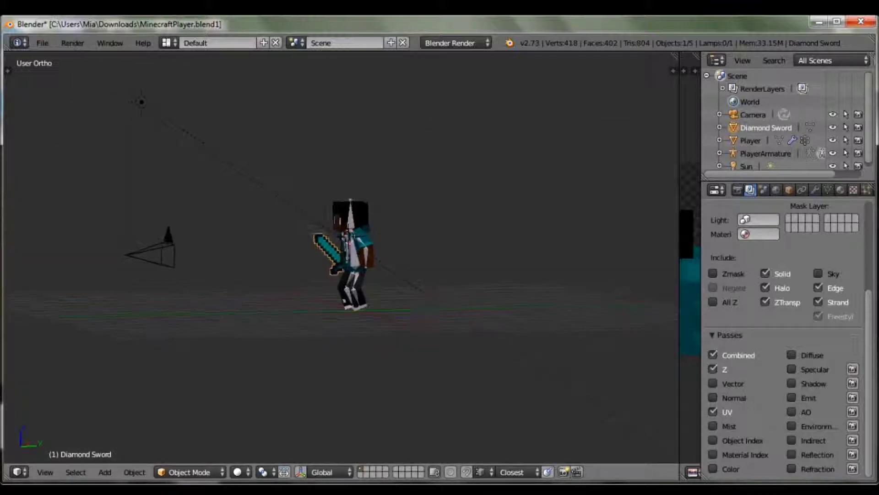
{"action": "key", "text": "s"}
{"action": "key", "text": "Return"}
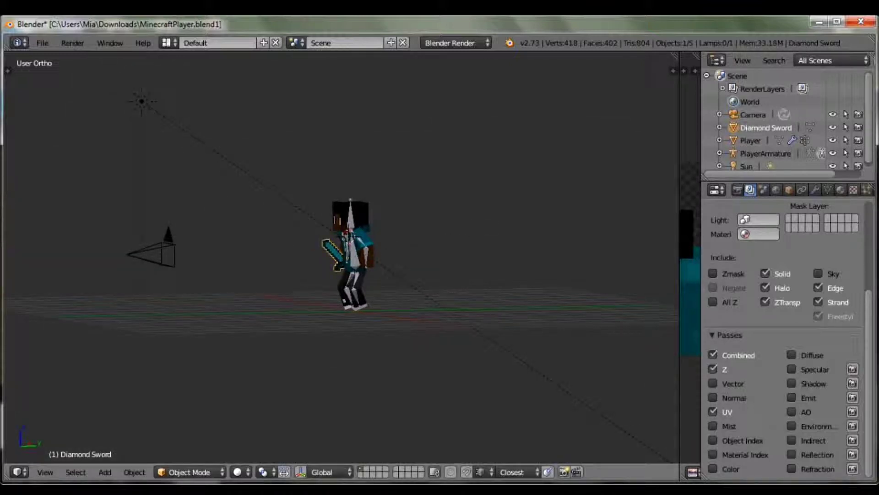
{"action": "key", "text": "g"}
{"action": "key", "text": "Return"}
{"action": "middle_click_drag", "start_coordinate": [321, 247], "coordinate": [474, 249]}
Reselect the Diamond Sword and move it sideways onto the right lower arm as seen from the front
{"action": "right_click", "coordinate": [314, 252]}
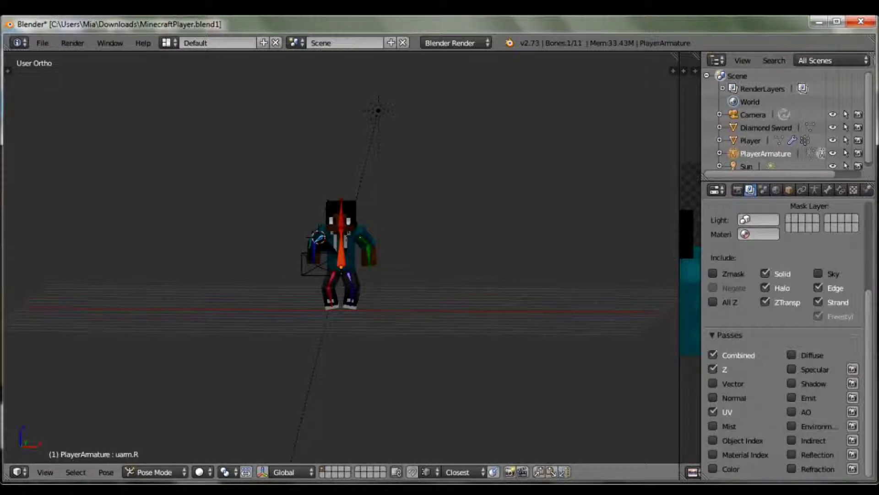
{"action": "right_click", "coordinate": [314, 253]}
{"action": "scroll", "coordinate": [313, 252], "scroll_direction": "up", "scroll_amount": 4}
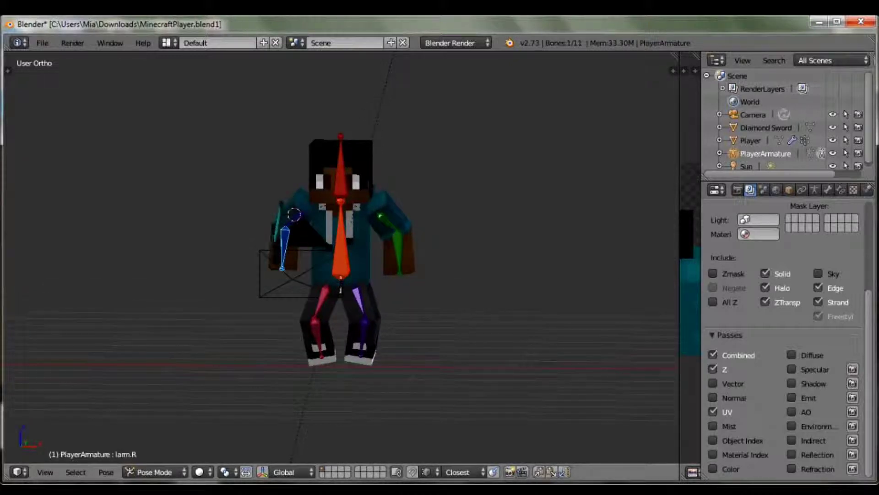
{"action": "right_click", "coordinate": [279, 239]}
{"action": "right_click", "coordinate": [278, 239]}
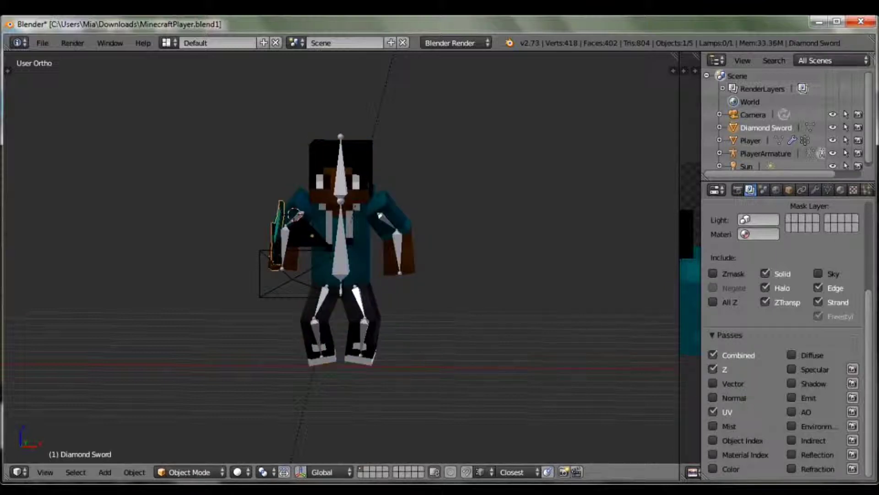
{"action": "key", "text": "g"}
{"action": "left_click", "coordinate": [293, 229]}
View the player from the right side and shift the Diamond Sword slightly at the hand
{"action": "middle_click_drag", "start_coordinate": [293, 229], "coordinate": [366, 238]}
{"action": "right_click", "coordinate": [349, 221]}
{"action": "right_click_drag", "start_coordinate": [349, 220], "coordinate": [358, 217]}
{"action": "left_click", "coordinate": [357, 217]}
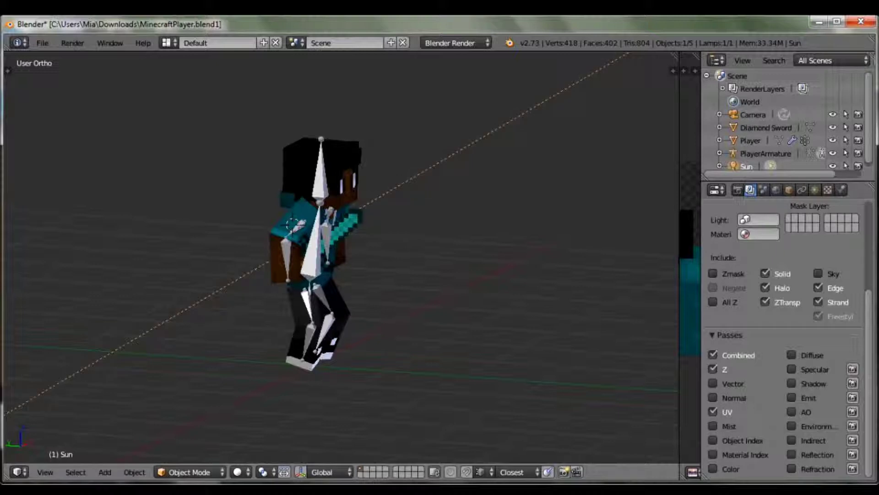
{"action": "middle_click_drag", "start_coordinate": [357, 225], "coordinate": [375, 218]}
{"action": "right_click_drag", "start_coordinate": [355, 229], "coordinate": [364, 230]}
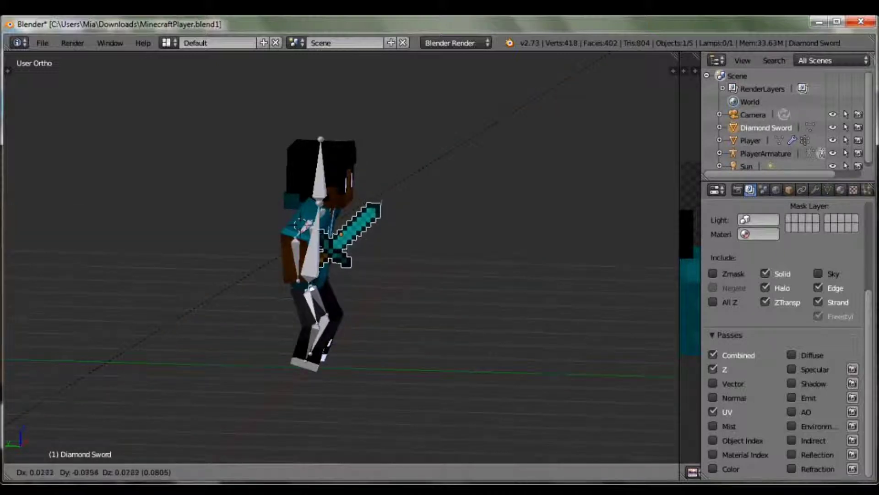
{"action": "left_click", "coordinate": [365, 229]}
Tilt the Diamond Sword's blade toward horizontal and move the sword down and forward from the hand
{"action": "mouse_move", "coordinate": [366, 229]}
{"action": "middle_mouse_down"}
{"action": "mouse_move", "coordinate": [275, 250]}
{"action": "mouse_move", "coordinate": [270, 234]}
{"action": "mouse_move", "coordinate": [275, 227]}
{"action": "mouse_move", "coordinate": [360, 236]}
{"action": "middle_mouse_up"}
{"action": "key", "text": "r"}
{"action": "key", "text": "Return"}
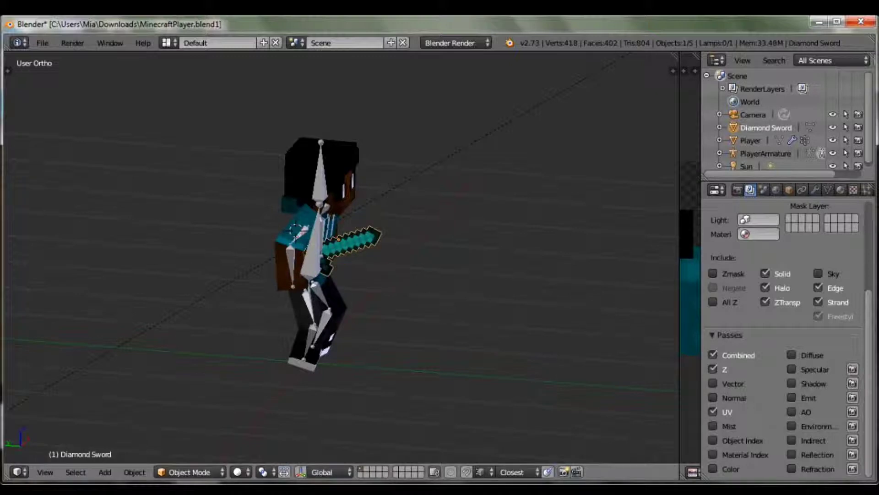
{"action": "key", "text": "g"}
{"action": "key", "text": "Return"}
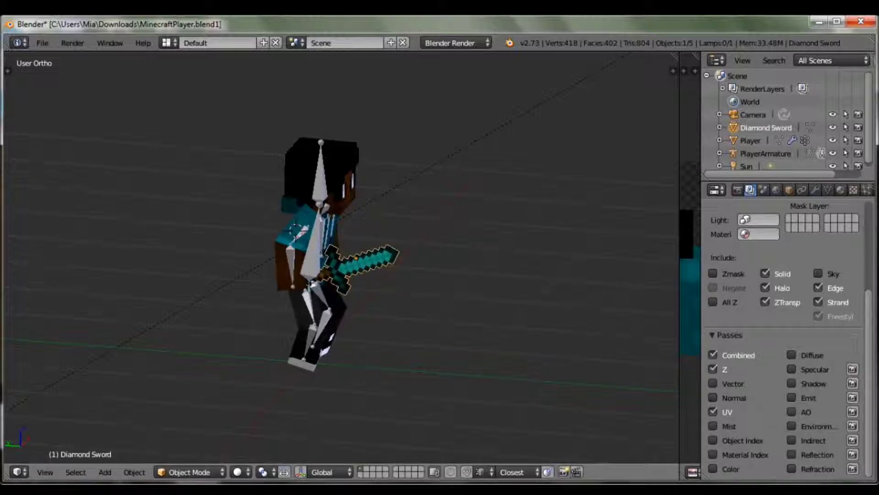
Rotate the Diamond Sword from the front and other viewing angles to line it up with the right arm
{"action": "middle_click_drag", "start_coordinate": [357, 243], "coordinate": [283, 198]}
{"action": "middle_click_drag", "start_coordinate": [388, 272], "coordinate": [378, 265]}
{"action": "key", "text": "r"}
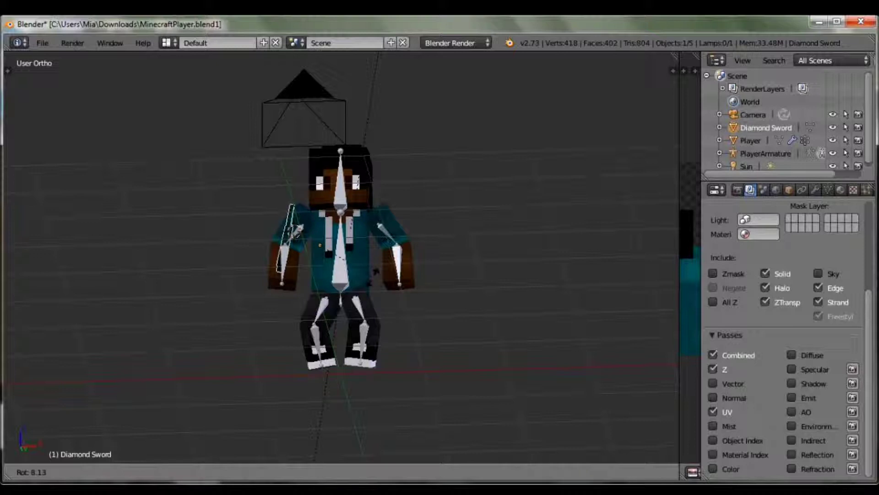
{"action": "left_click", "coordinate": [405, 261]}
{"action": "middle_click_drag", "start_coordinate": [403, 262], "coordinate": [435, 308]}
{"action": "key", "text": "r"}
{"action": "left_click", "coordinate": [419, 296]}
{"action": "key", "text": "r"}
{"action": "left_click", "coordinate": [364, 312]}
Select the Diamond Sword again and move it slightly outward over the right forearm
{"action": "right_click", "coordinate": [288, 264]}
{"action": "right_click", "coordinate": [289, 264]}
{"action": "key", "text": "g"}
{"action": "left_click", "coordinate": [277, 260]}
From the side, rotate the Diamond Sword so it points diagonally up and forward, and raise it to hand height
{"action": "middle_click_drag", "start_coordinate": [278, 260], "coordinate": [158, 232]}
{"action": "key", "text": "r"}
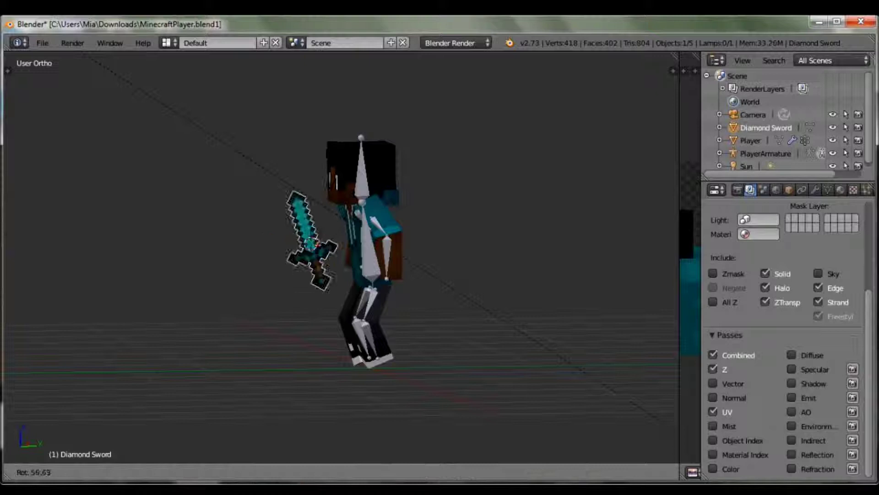
{"action": "key", "text": "Return"}
{"action": "key", "text": "g"}
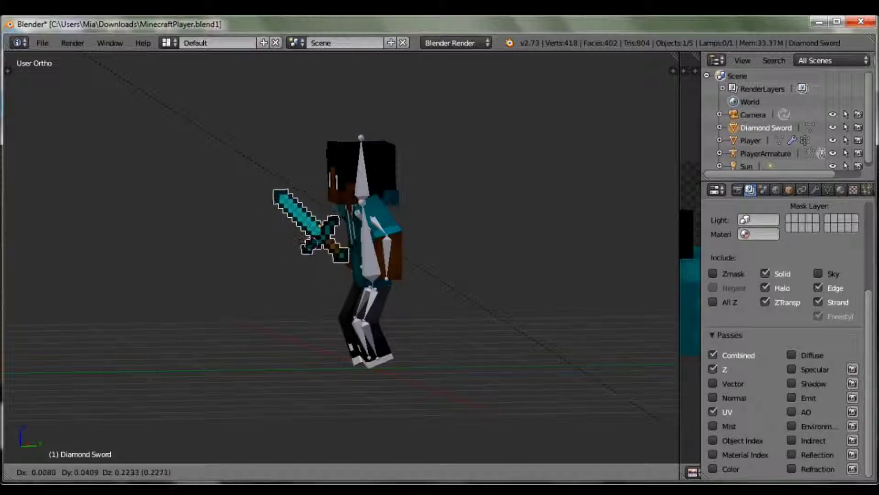
{"action": "key", "text": "Return"}
From an angled front view, shift the Diamond Sword's position at the right hand
{"action": "middle_click_drag", "start_coordinate": [160, 222], "coordinate": [190, 209]}
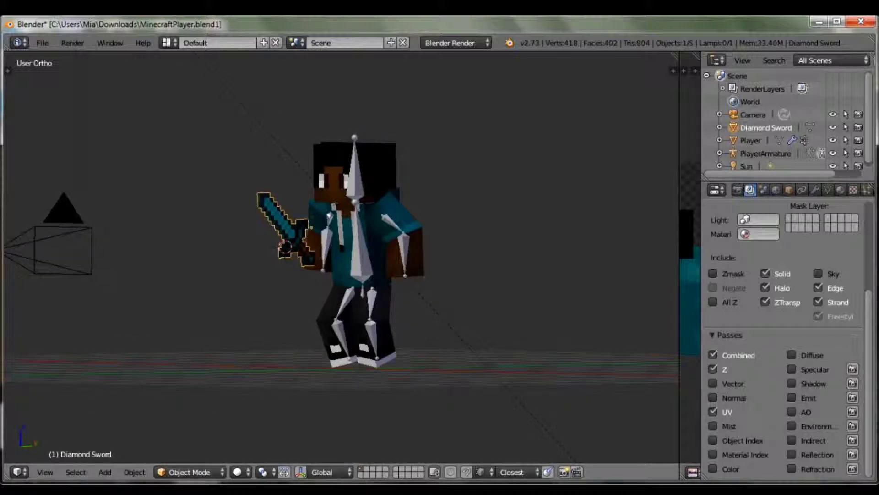
{"action": "key", "text": "g"}
{"action": "key", "text": "Return"}
From the player's right side, nudge the Diamond Sword so its handle sits in the right hand
{"action": "middle_click_drag", "start_coordinate": [206, 220], "coordinate": [366, 219]}
{"action": "right_click", "coordinate": [347, 222]}
{"action": "key", "text": "g"}
{"action": "key", "text": "Escape"}
{"action": "right_click", "coordinate": [349, 223]}
{"action": "key", "text": "g"}
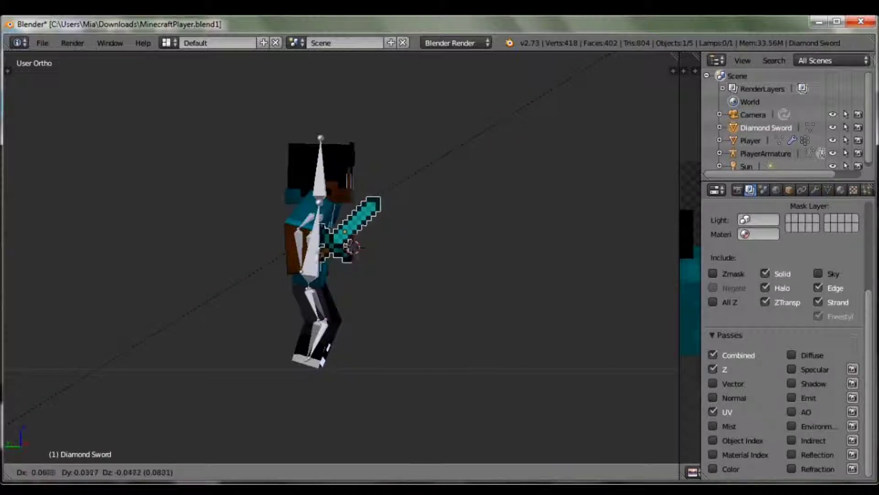
{"action": "key", "text": "Return"}
{"action": "middle_click_drag", "start_coordinate": [348, 224], "coordinate": [91, 232]}
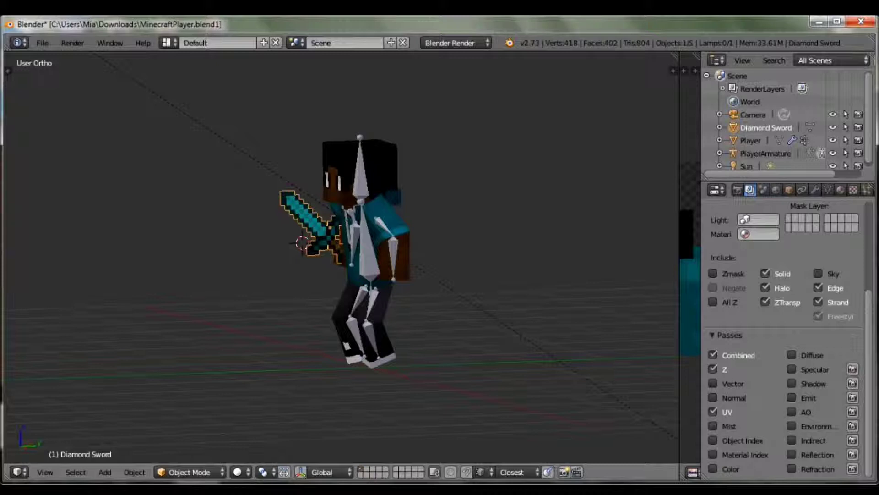
Nudge the Diamond Sword at the right hand and check its placement from the front
{"action": "key", "text": "g"}
{"action": "key", "text": "Return"}
{"action": "middle_click_drag", "start_coordinate": [302, 229], "coordinate": [371, 230]}
{"action": "key", "text": "KP_6"}
{"action": "key", "text": "KP_6"}
{"action": "key", "text": "KP_6"}
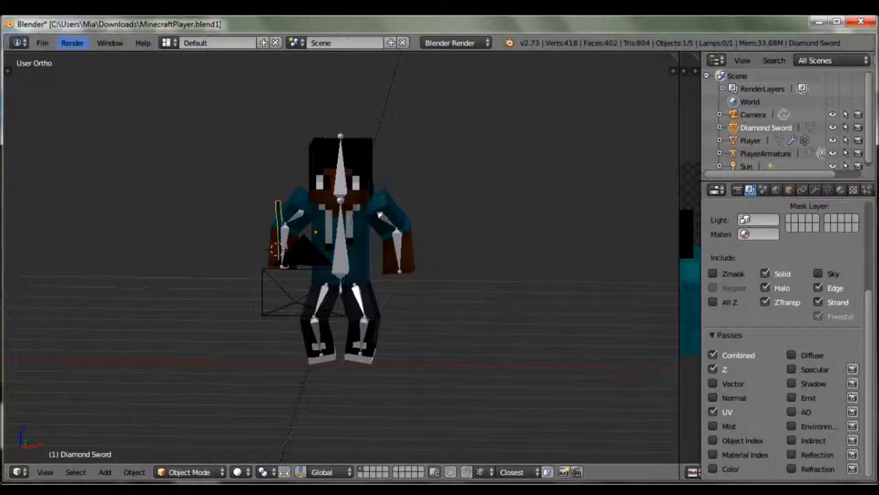
Append the Bow object from the Blocks.blend library
{"action": "left_click", "coordinate": [42, 42]}
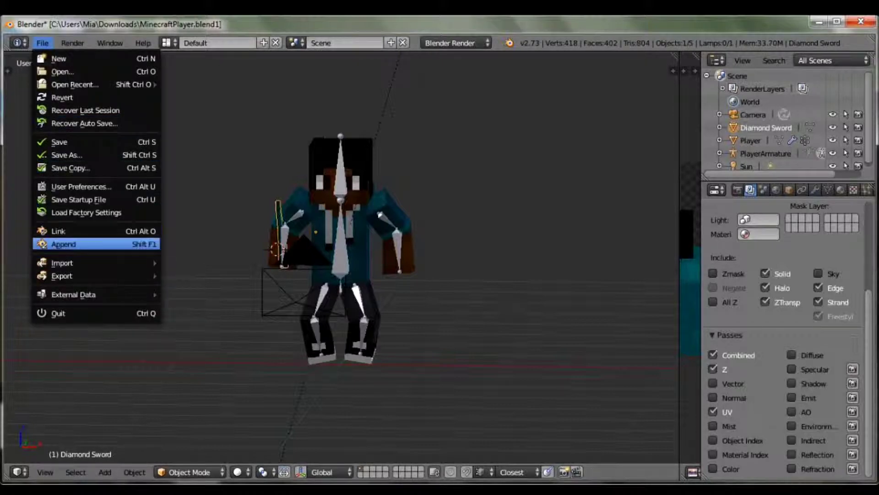
{"action": "left_click", "coordinate": [55, 243]}
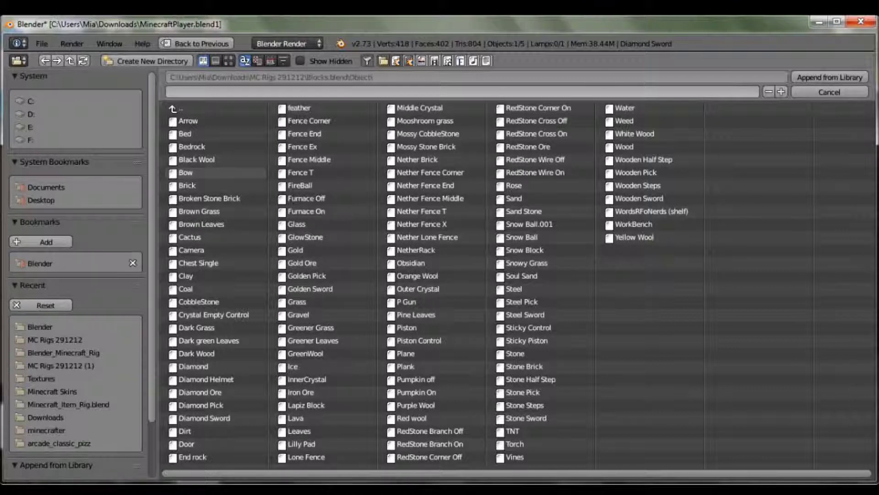
{"action": "double_click", "coordinate": [188, 172]}
Select the Bow lying far from the character and move it next to the player
{"action": "scroll", "coordinate": [341, 258], "scroll_direction": "down", "scroll_amount": 20}
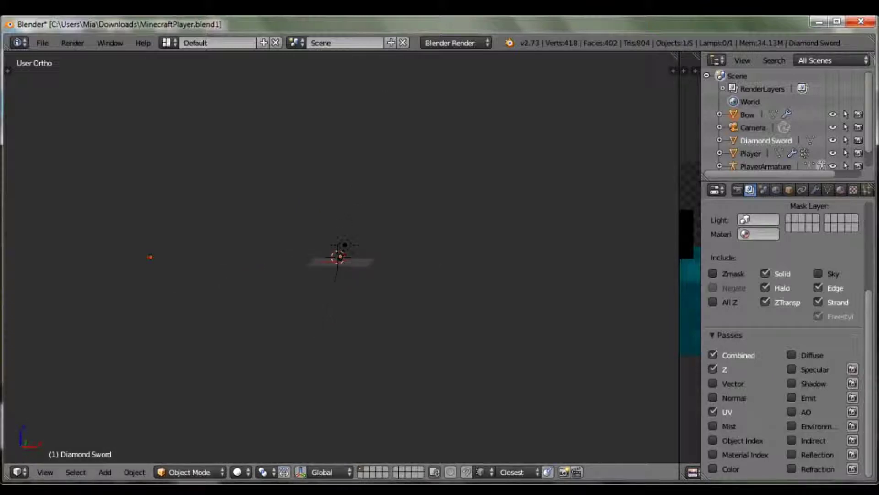
{"action": "key", "text": "g"}
{"action": "key", "text": "Return"}
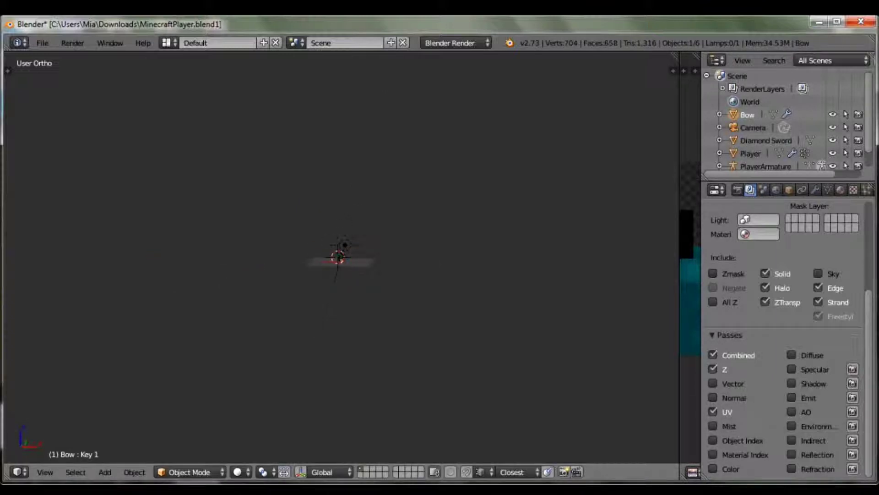
{"action": "scroll", "coordinate": [341, 256], "scroll_direction": "up", "scroll_amount": 8}
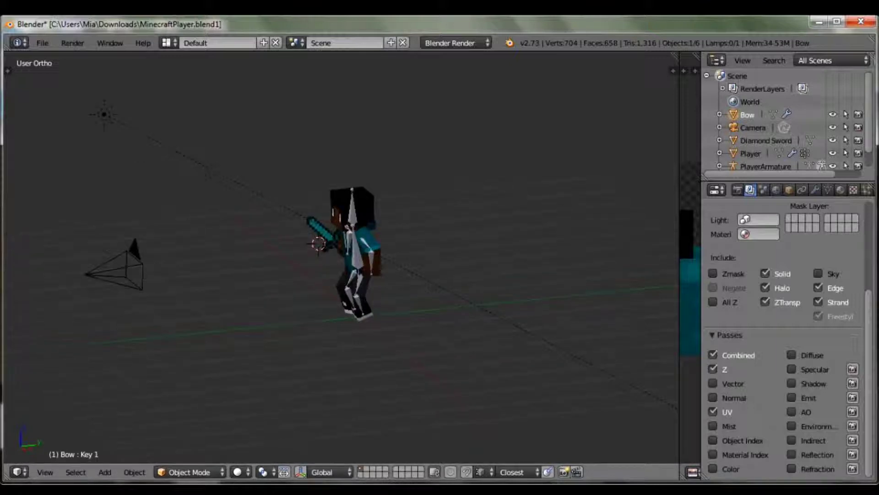
{"action": "scroll", "coordinate": [341, 257], "scroll_direction": "down", "scroll_amount": 1}
{"action": "key", "text": "g"}
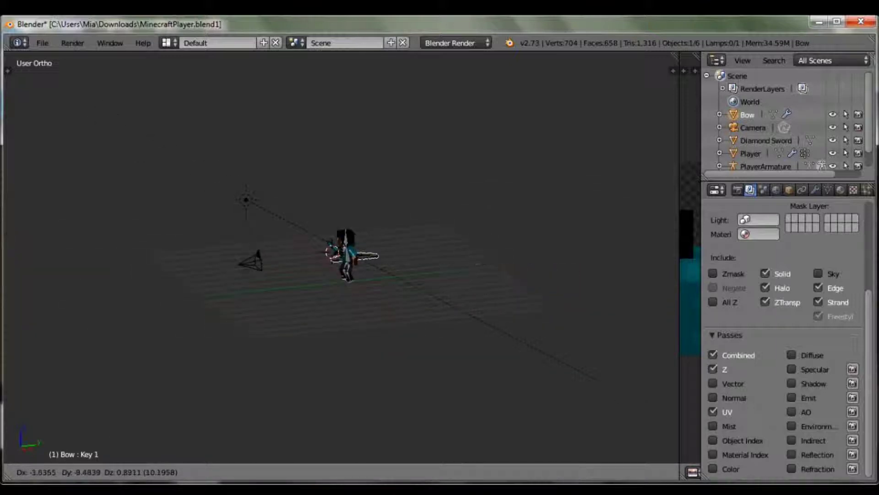
{"action": "key", "text": "Return"}
From another angle, shift the Bow closer to the player's body at leg height
{"action": "middle_click_drag", "start_coordinate": [348, 275], "coordinate": [302, 256]}
{"action": "key", "text": "g"}
{"action": "key", "text": "Return"}
{"action": "key", "text": "g"}
{"action": "key", "text": "Return"}
{"action": "middle_click_drag", "start_coordinate": [360, 263], "coordinate": [270, 270]}
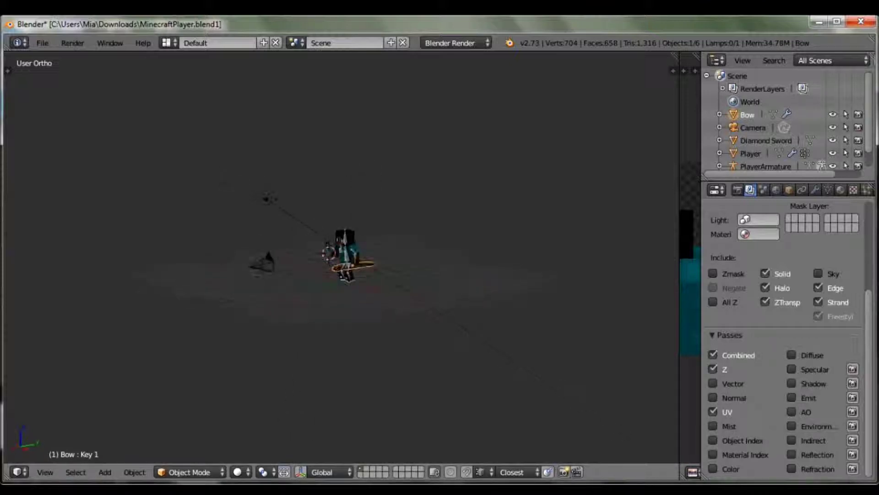
Scale the Bow down to about 0.49 of its size
{"action": "key", "text": "s"}
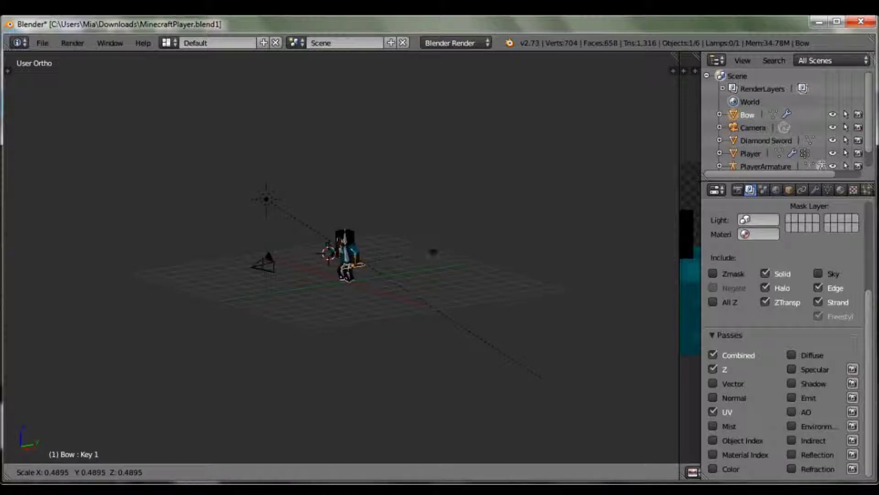
{"action": "left_click", "coordinate": [433, 252]}
{"action": "scroll", "coordinate": [434, 252], "scroll_direction": "up", "scroll_amount": 9}
Rotate the Bow upright from a side view, and turn it about -168° from above beside the left hand
{"action": "middle_click_drag", "start_coordinate": [434, 253], "coordinate": [398, 234]}
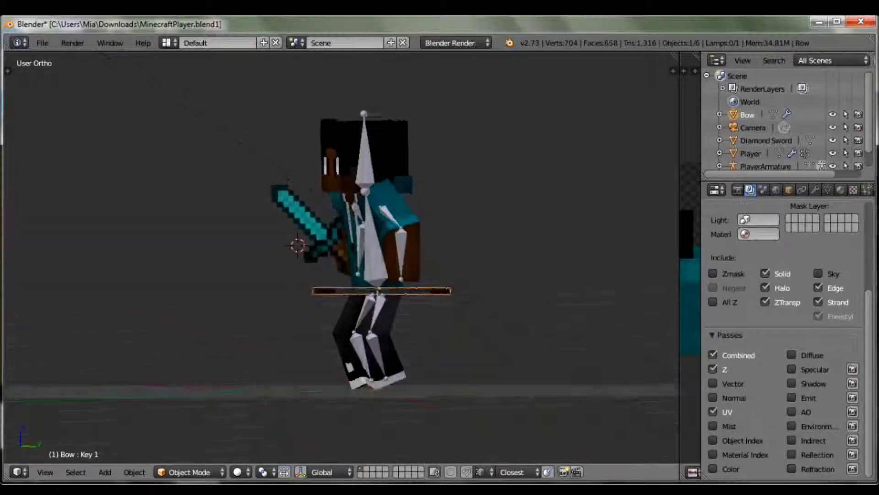
{"action": "key", "text": "r"}
{"action": "left_click", "coordinate": [435, 275]}
{"action": "middle_click_drag", "start_coordinate": [435, 275], "coordinate": [555, 343]}
{"action": "key", "text": "r"}
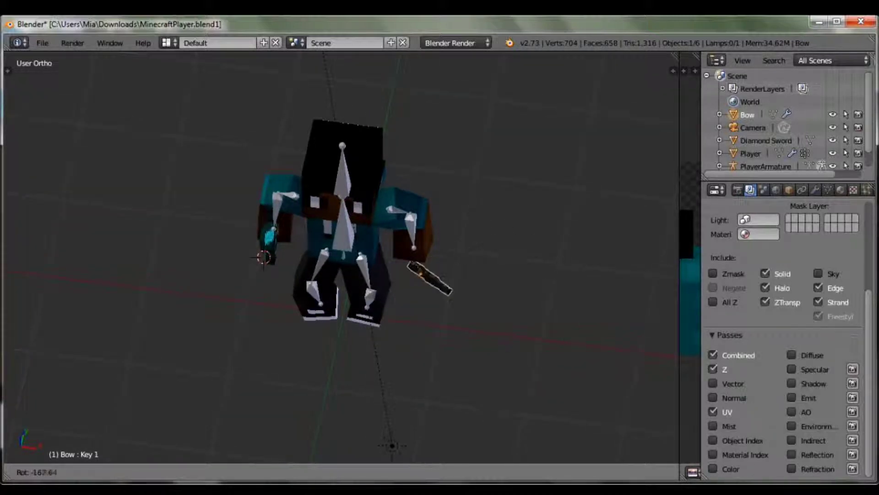
{"action": "left_click", "coordinate": [435, 293]}
Move the Bow into the player's left hand, adjusting its position from above and from the front
{"action": "key", "text": "g"}
{"action": "left_click", "coordinate": [426, 277]}
{"action": "middle_click_drag", "start_coordinate": [426, 277], "coordinate": [426, 234]}
{"action": "middle_click_drag", "start_coordinate": [394, 312], "coordinate": [415, 288]}
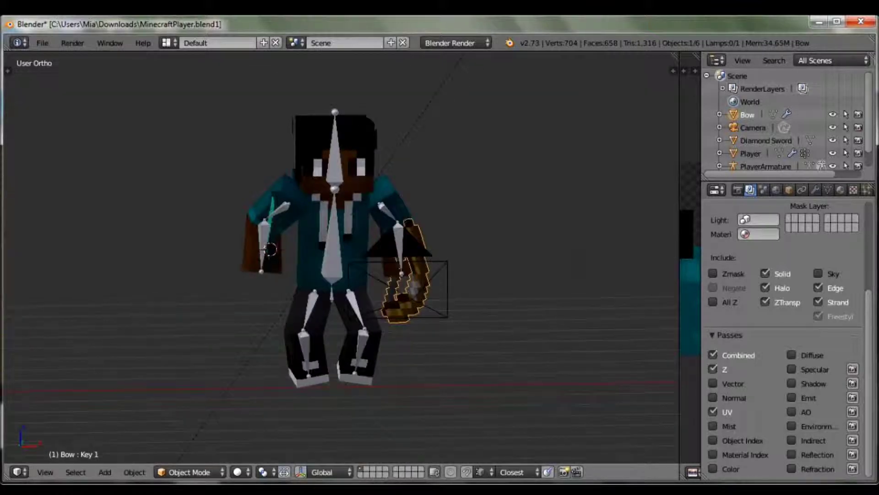
{"action": "key", "text": "g"}
{"action": "key", "text": "Return"}
{"action": "key", "text": "g"}
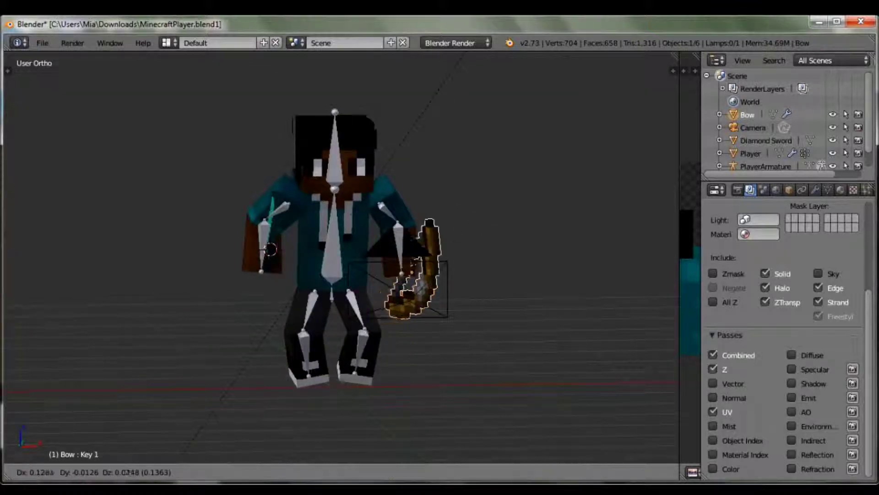
{"action": "key", "text": "Return"}
Render the image to check the Bow, and lower the Bow slightly at the left hand
{"action": "left_click", "coordinate": [73, 43]}
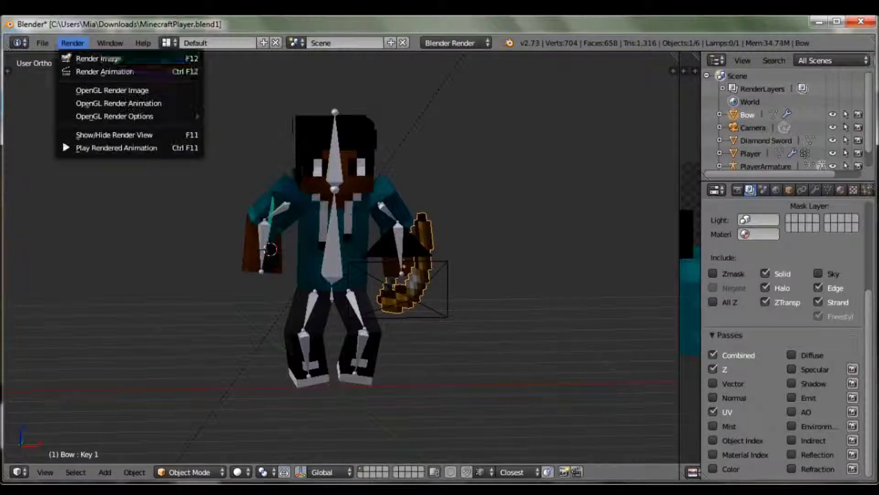
{"action": "left_click", "coordinate": [98, 58]}
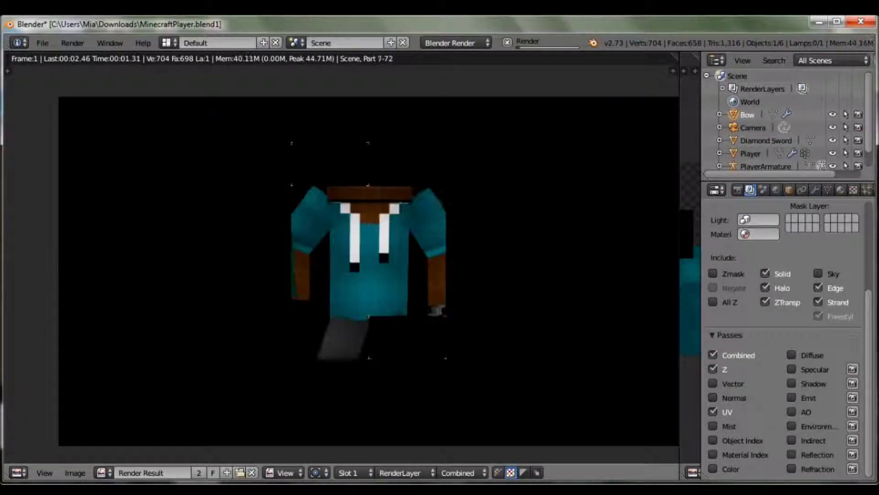
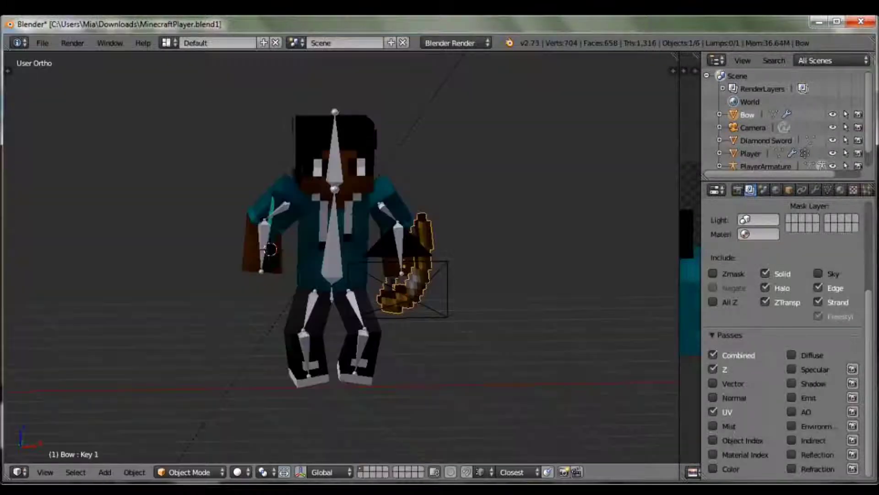
{"action": "key", "text": "g"}
{"action": "key", "text": "Return"}
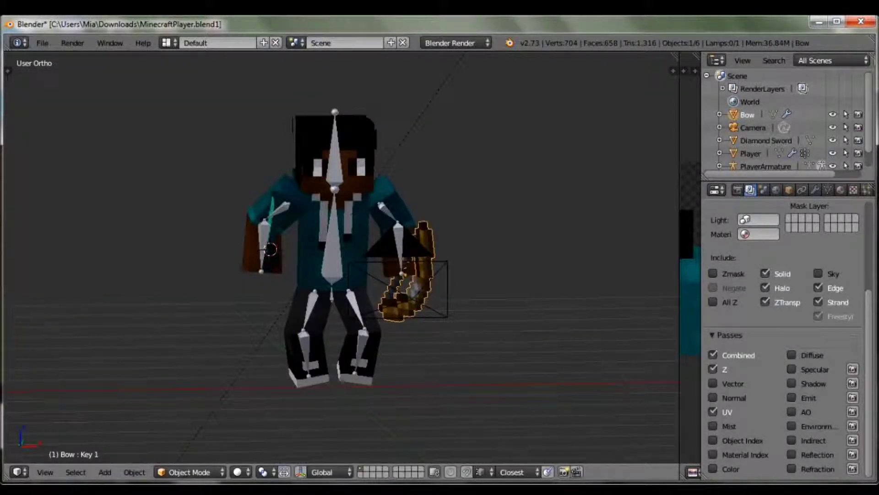
Render the image again to inspect the adjusted Bow, and return to the 3D view
{"action": "left_click", "coordinate": [73, 42]}
{"action": "left_click", "coordinate": [92, 57]}
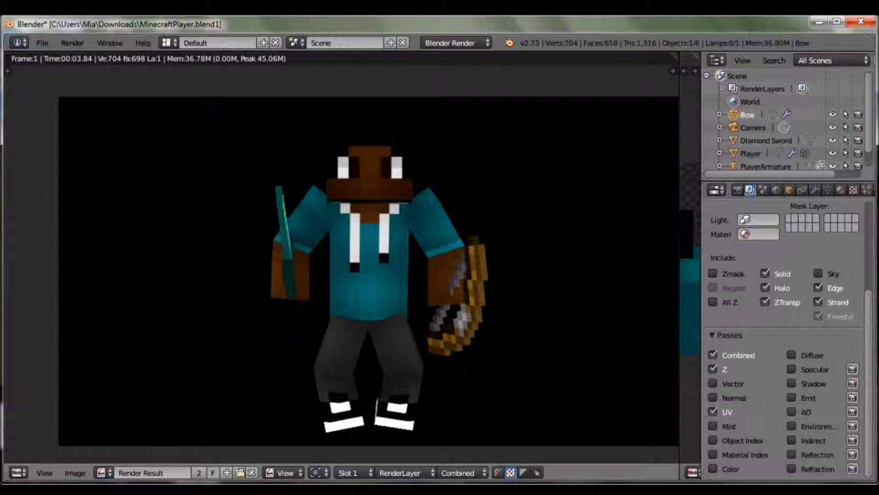
{"action": "key", "text": "Escape"}
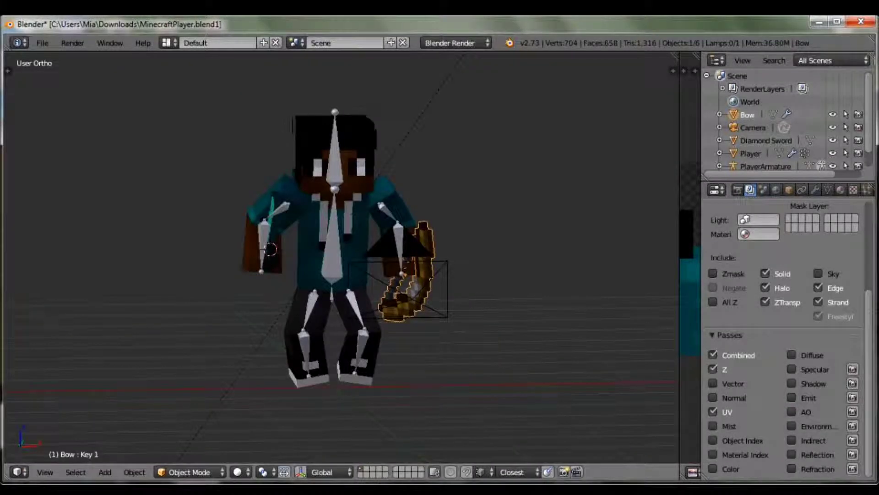
Look over the character from the front and render the final image with sword and bow
{"action": "middle_click_drag", "start_coordinate": [341, 257], "coordinate": [347, 256]}
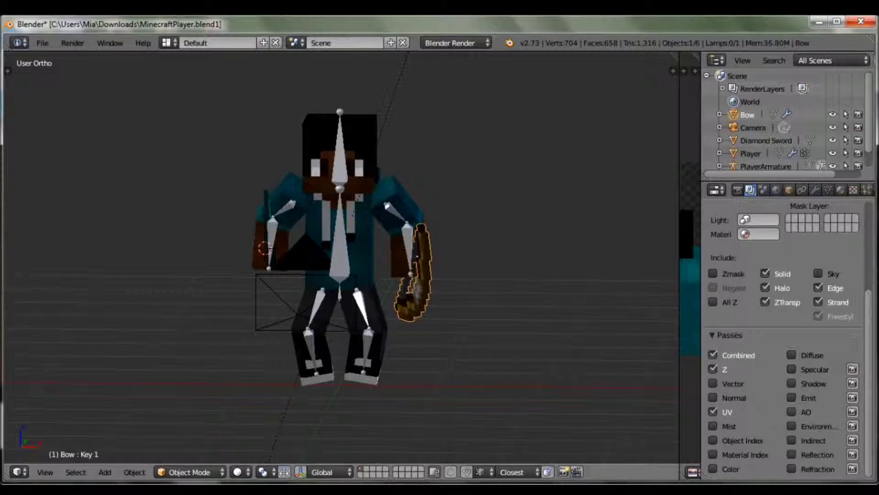
{"action": "left_click", "coordinate": [72, 43]}
{"action": "left_click", "coordinate": [87, 58]}
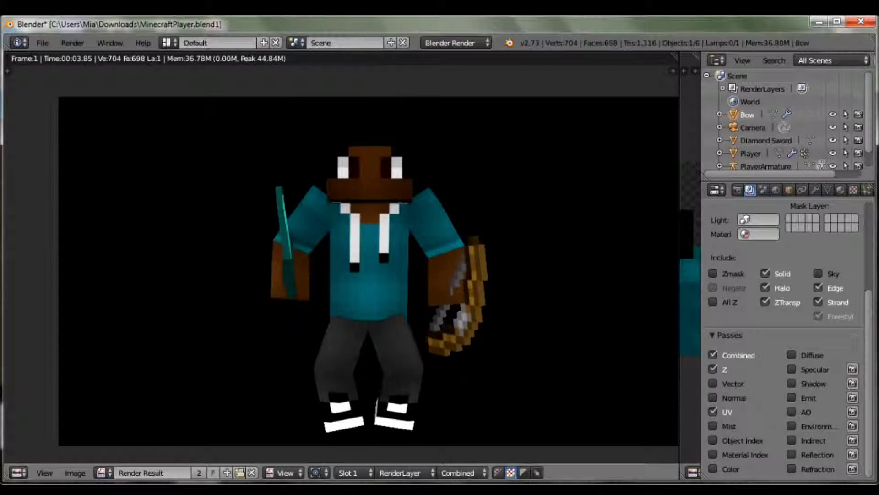
{"action": "left_click", "coordinate": [371, 264]}
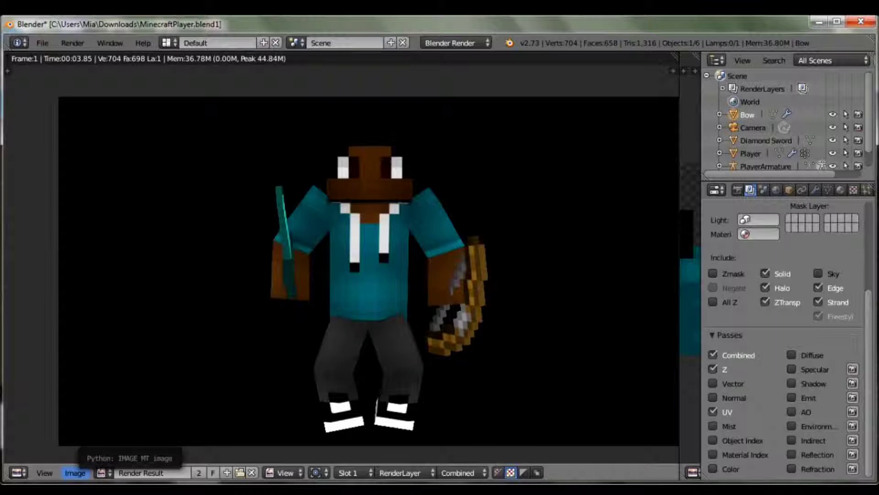
Save the render as "ItzCJ12 skin1.png" in the bookmarked Blender folder inside Minecraft Skins
{"action": "left_click", "coordinate": [75, 472]}
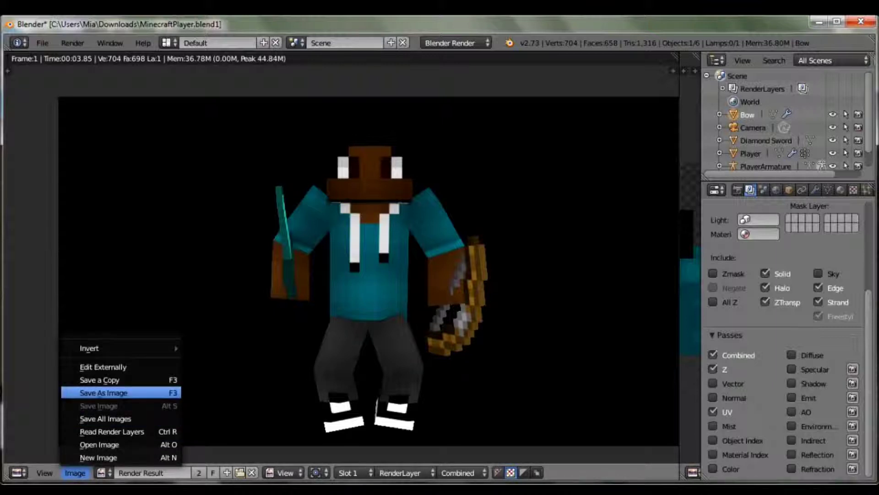
{"action": "left_click", "coordinate": [69, 393]}
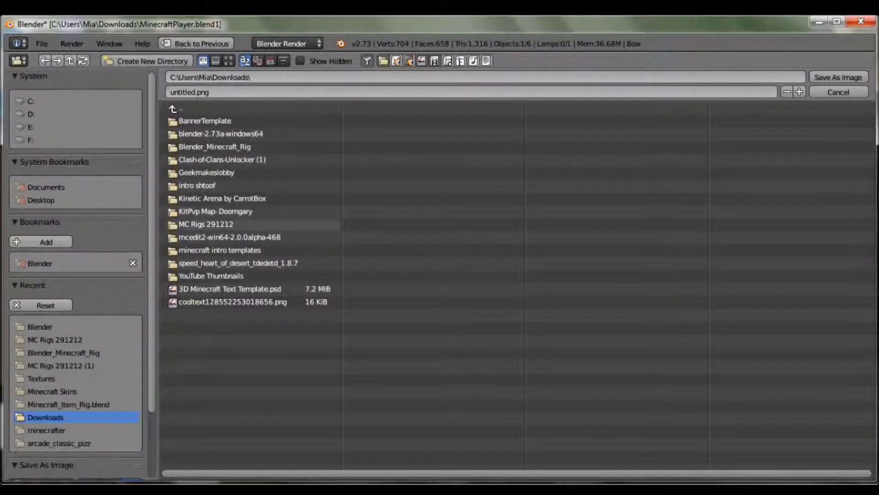
{"action": "left_click", "coordinate": [65, 263]}
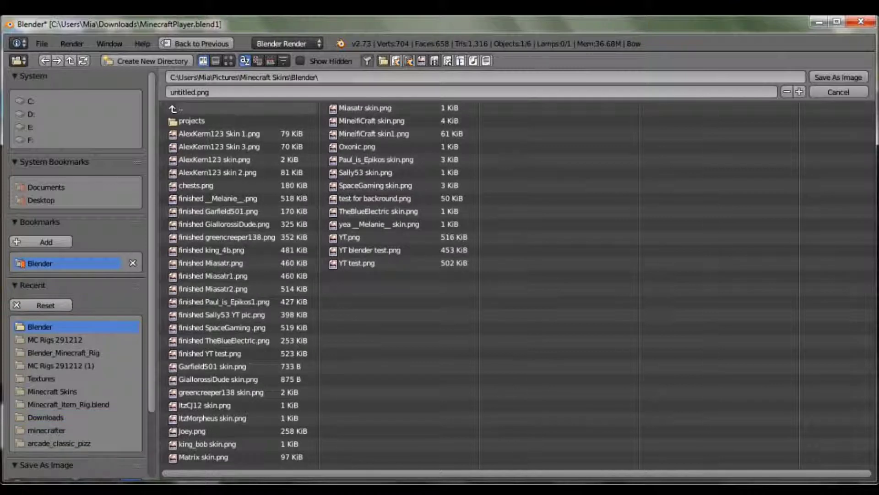
{"action": "left_click", "coordinate": [256, 92]}
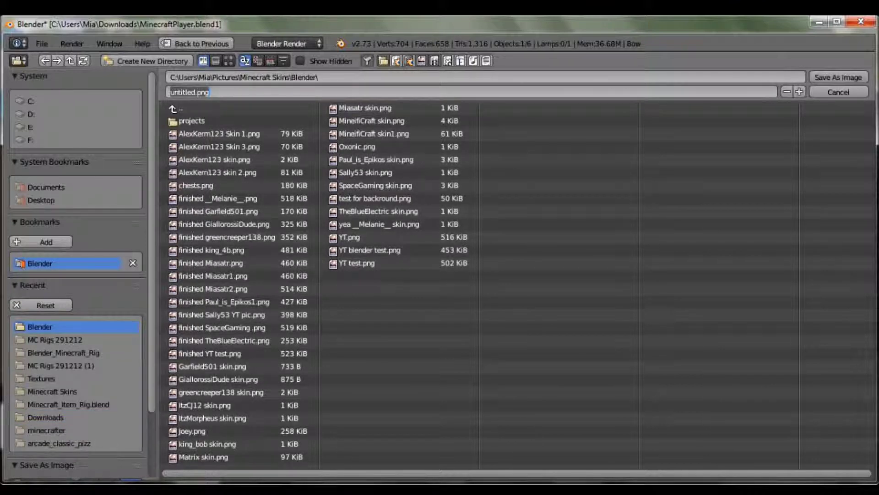
{"action": "type", "text": "ItzCJ12 ski"}
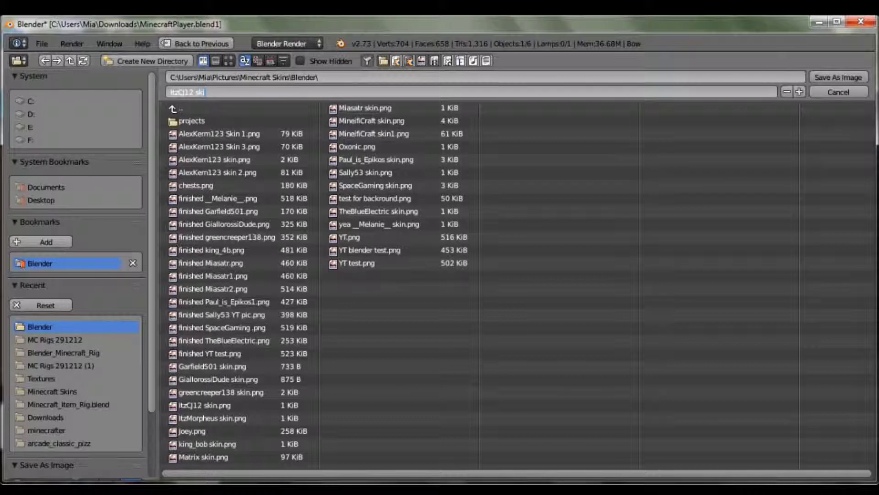
{"action": "key", "text": "Return"}
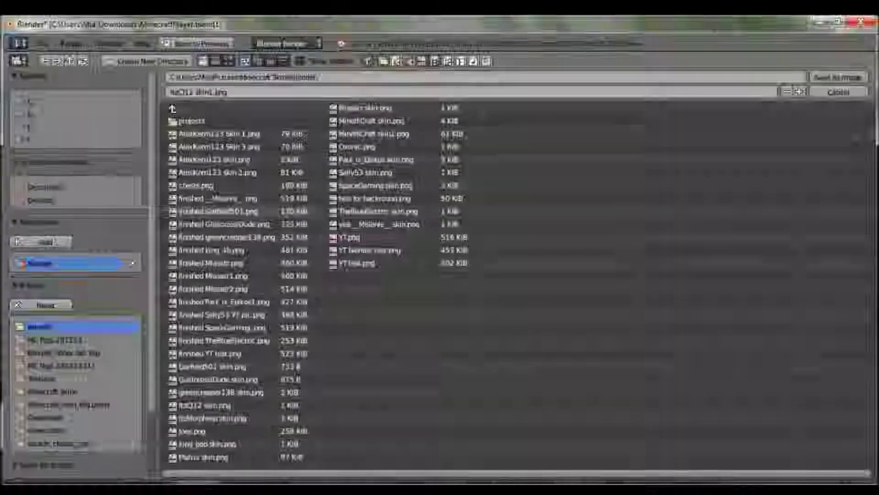
{"action": "key", "text": "Return"}
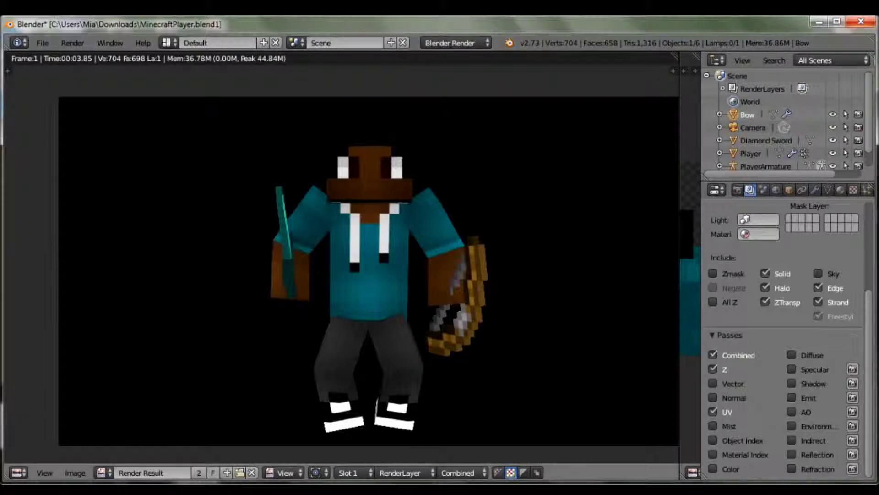
Switch to Adobe Photoshop and, in the file browser, open Minecraft Skins > Blender to locate the saved ItzCJ12 skin1.png
{"action": "key", "text": "super"}
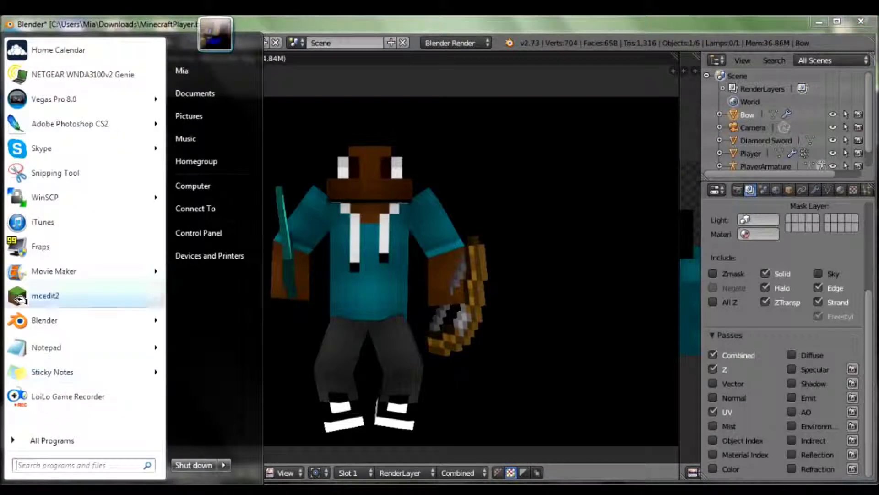
{"action": "key", "text": "Escape"}
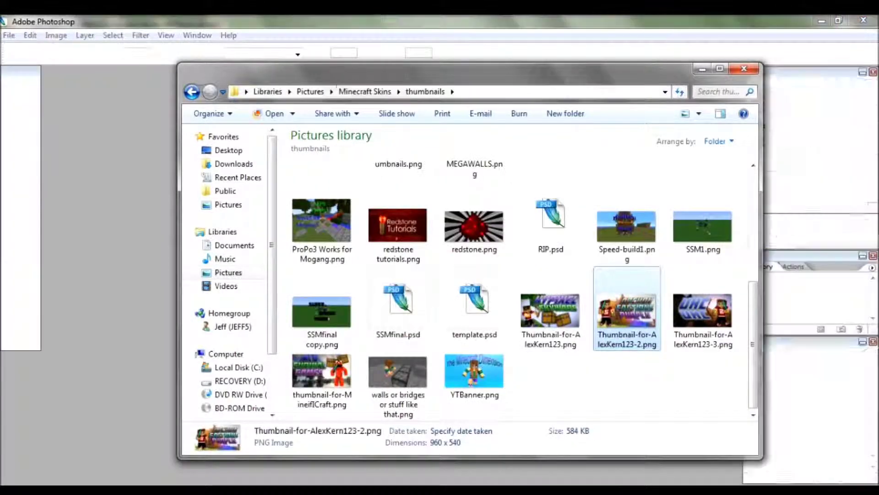
{"action": "left_click", "coordinate": [365, 92]}
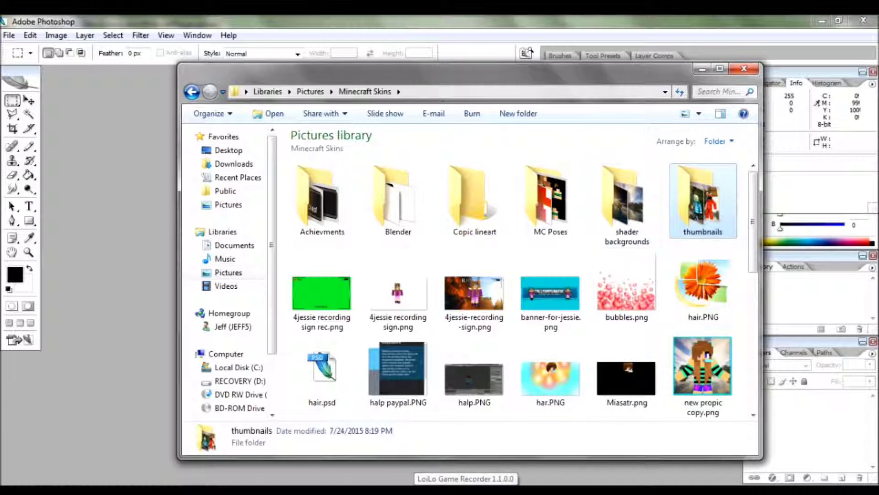
{"action": "double_click", "coordinate": [704, 201]}
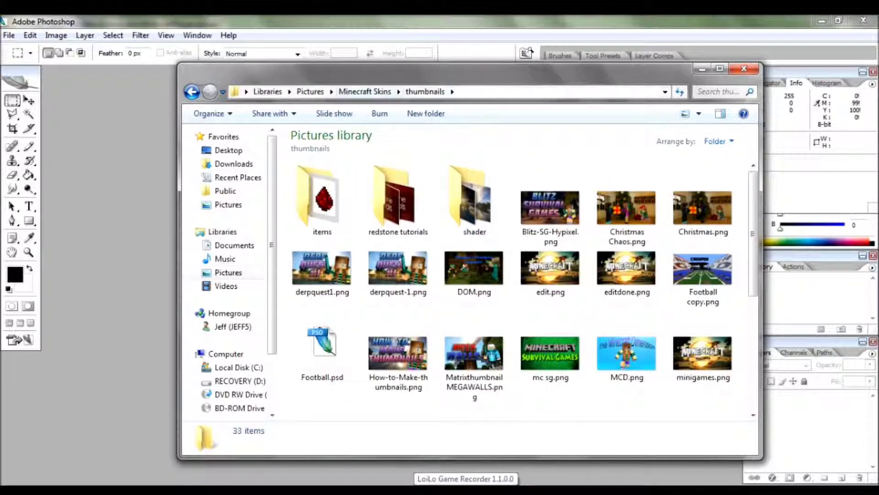
{"action": "left_click", "coordinate": [365, 91]}
{"action": "double_click", "coordinate": [398, 201]}
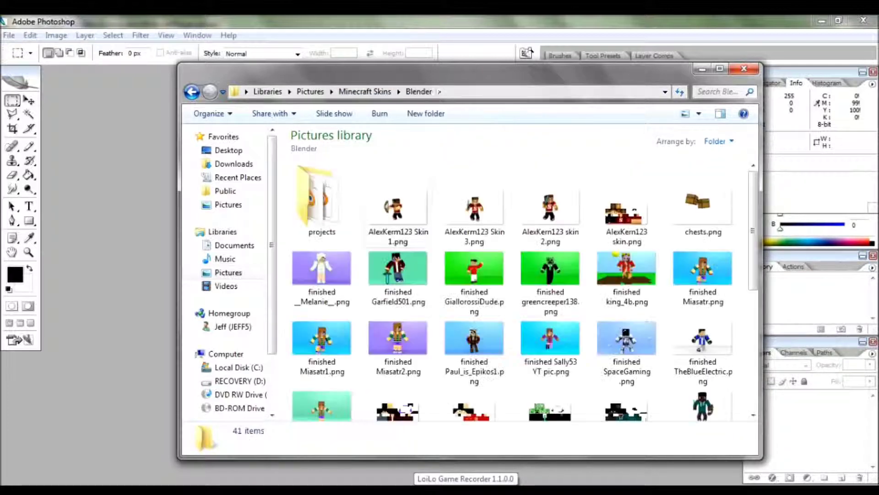
{"action": "scroll", "coordinate": [535, 197], "scroll_direction": "down", "scroll_amount": 4}
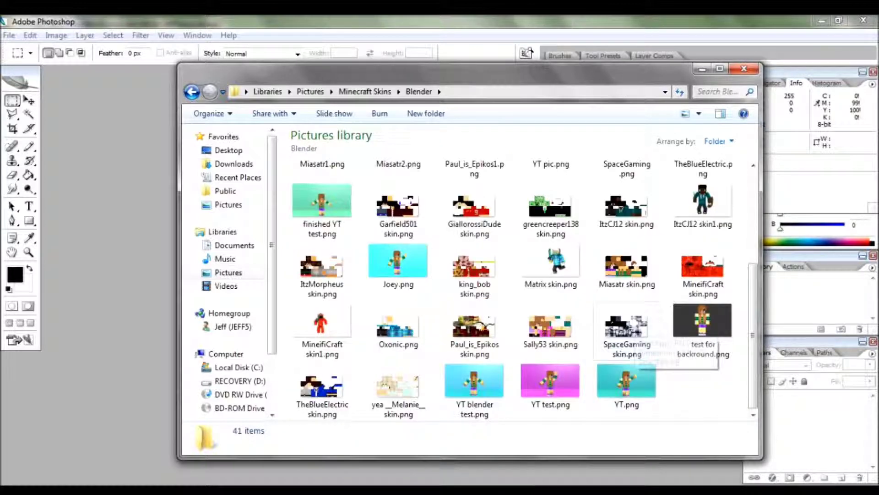
Open ItzCJ12 skin1.png from the Blender folder in Photoshop and close the Blender program
{"action": "scroll", "coordinate": [535, 197], "scroll_direction": "up", "scroll_amount": 5}
{"action": "scroll", "coordinate": [535, 196], "scroll_direction": "down", "scroll_amount": 5}
{"action": "left_click_drag", "start_coordinate": [703, 201], "coordinate": [231, 242]}
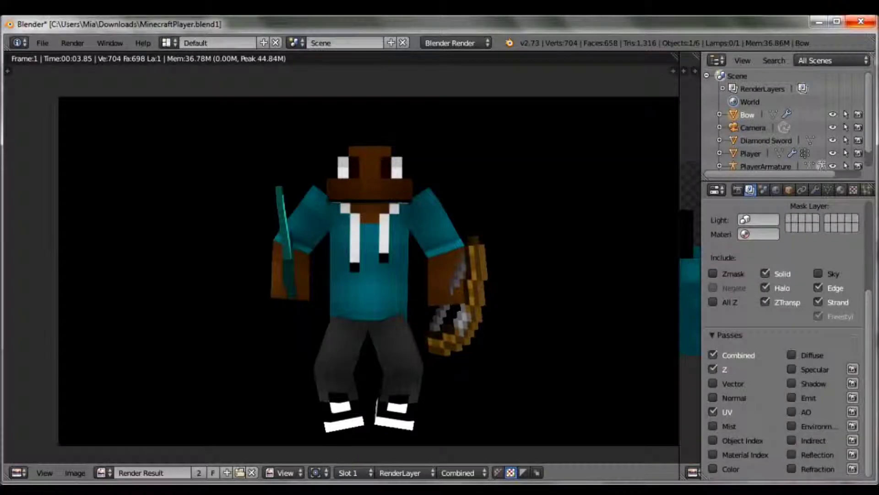
{"action": "left_click", "coordinate": [861, 21]}
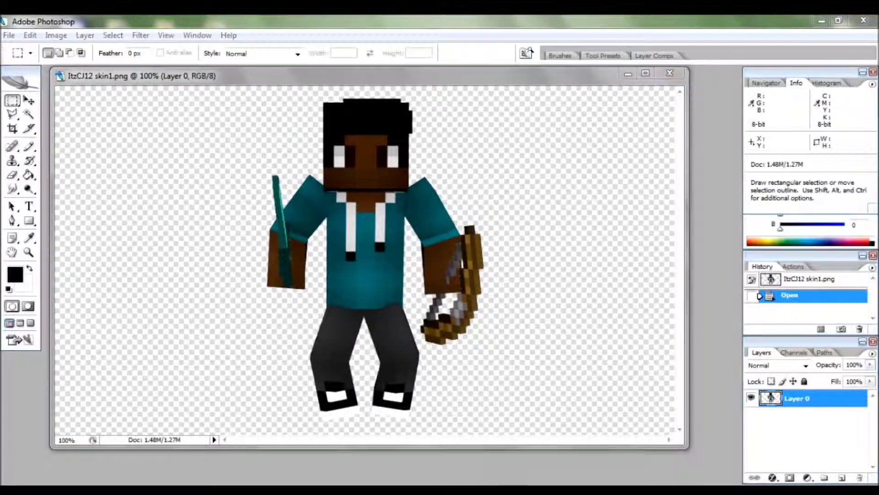
{"action": "key", "text": "Control_R"}
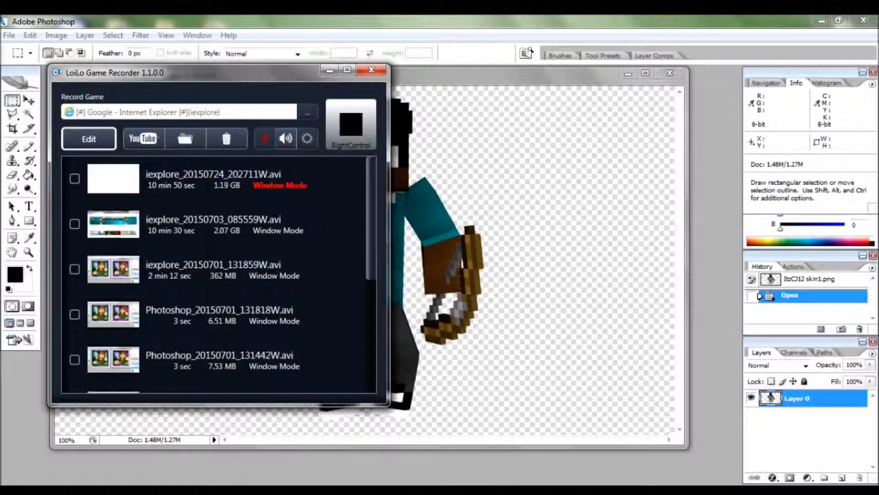
{"action": "left_click", "coordinate": [330, 71]}
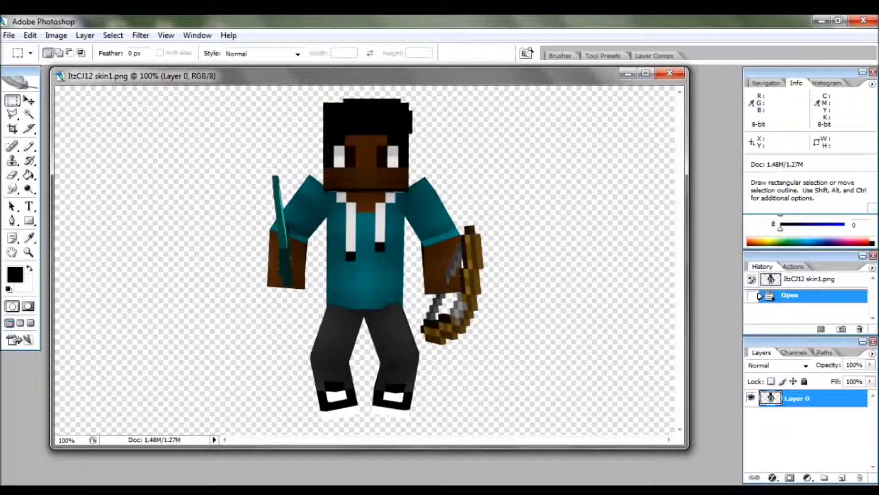
Enlarge the document window, scale the character to about 80.2% and place it in the lower right of the canvas
{"action": "left_click_drag", "start_coordinate": [687, 447], "coordinate": [745, 469]}
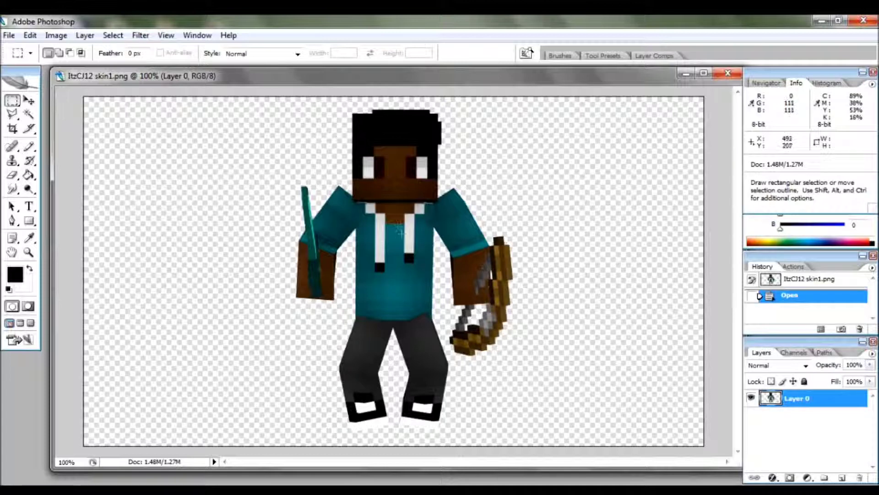
{"action": "key", "text": "ctrl+t"}
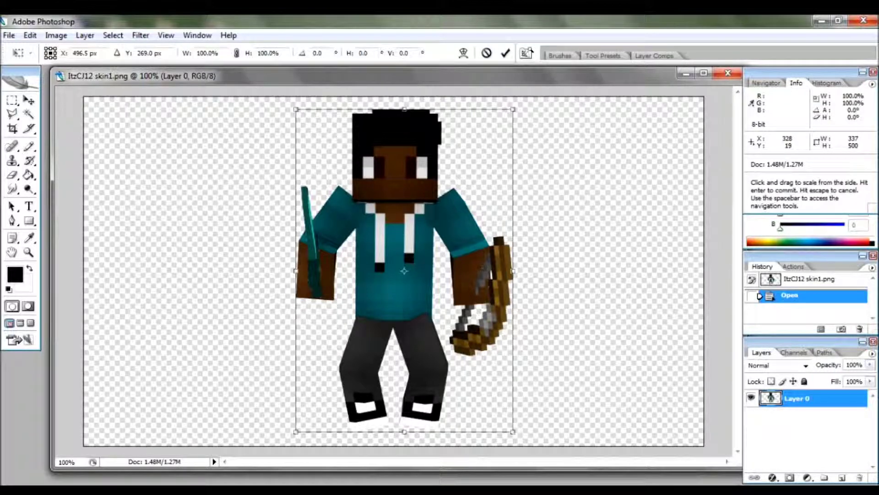
{"action": "left_click_drag", "start_coordinate": [296, 109], "coordinate": [492, 170]}
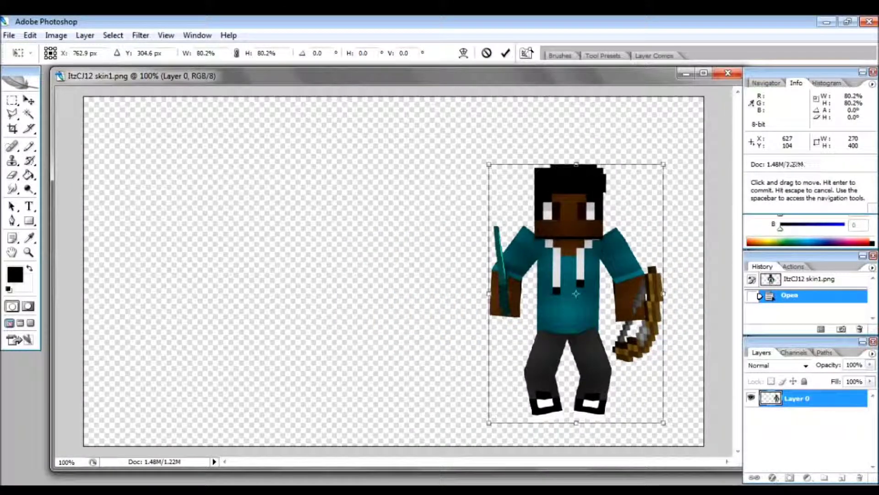
{"action": "key", "text": "Return"}
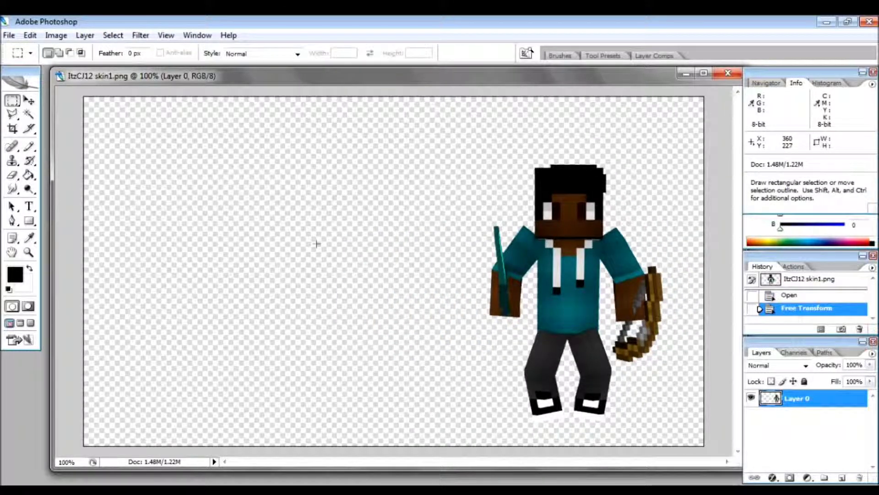
Add puddle.png from Minecraft Skins > shader backgrounds to the document as a layer beneath the character
{"action": "left_click", "coordinate": [85, 490]}
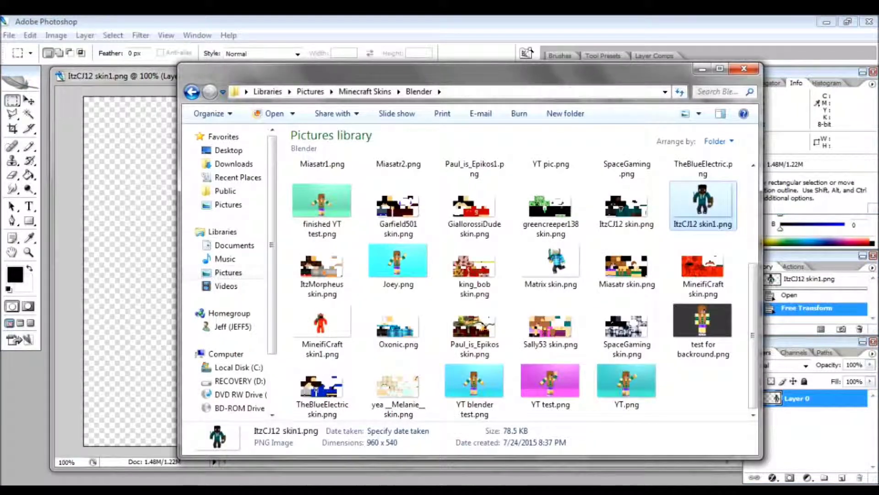
{"action": "left_click", "coordinate": [365, 91]}
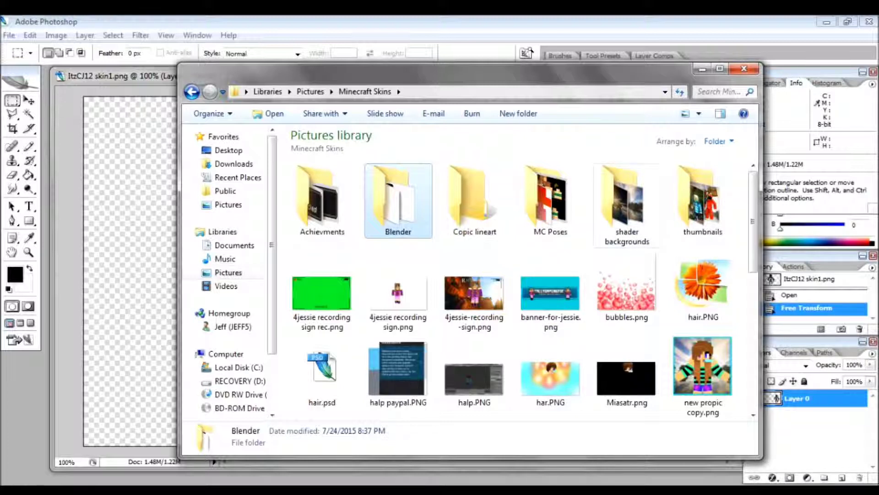
{"action": "double_click", "coordinate": [627, 206]}
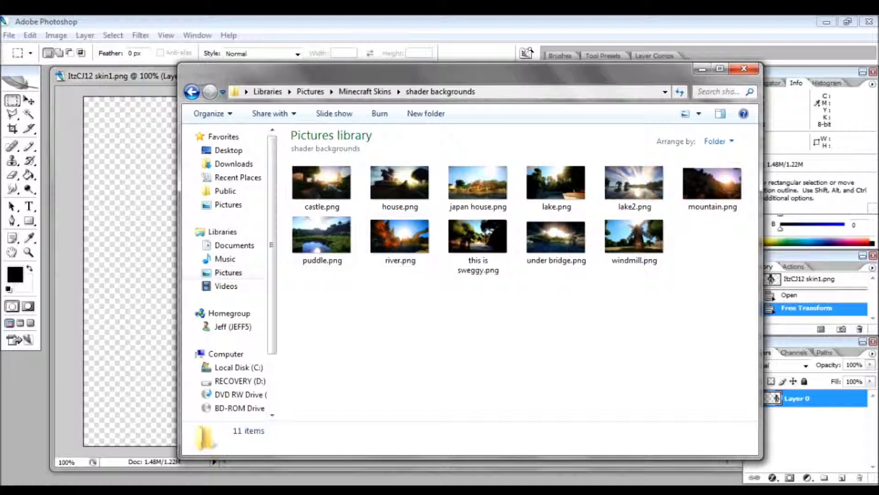
{"action": "double_click", "coordinate": [322, 240]}
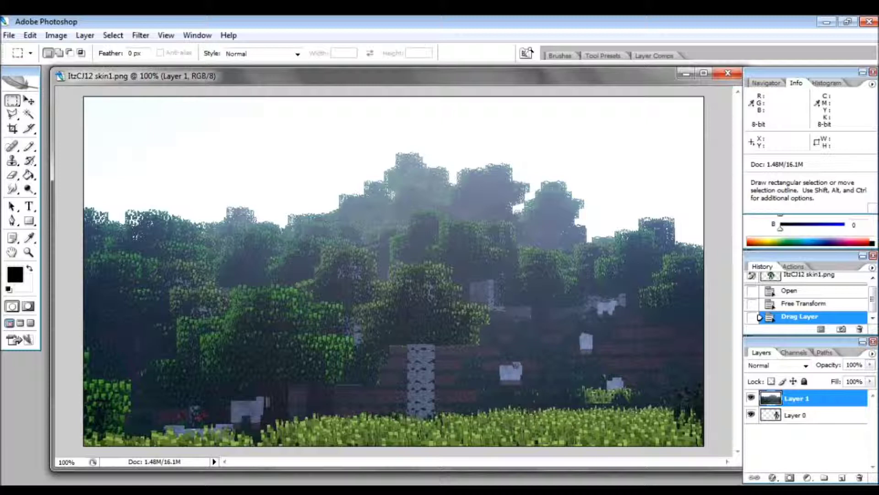
{"action": "key", "text": "ctrl+bracketleft"}
Rename the landscape layer as background and the character layer as player
{"action": "double_click", "coordinate": [797, 415]}
{"action": "type", "text": "bac"}
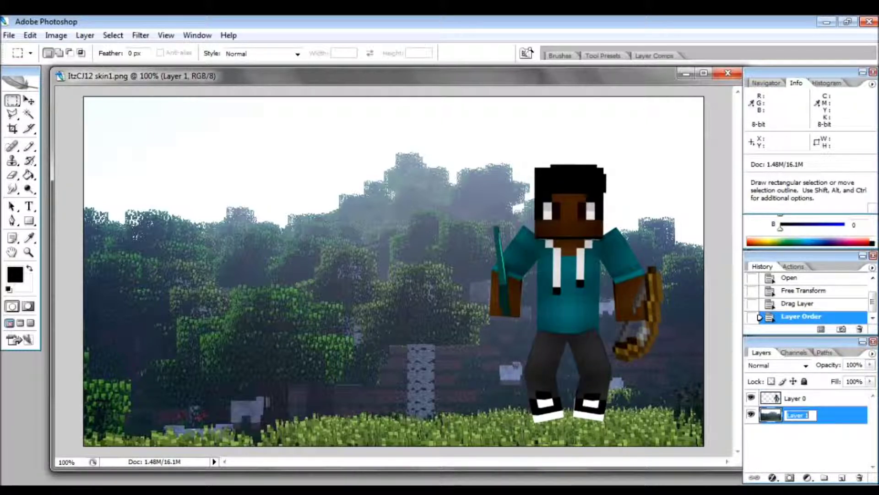
{"action": "type", "text": "kground"}
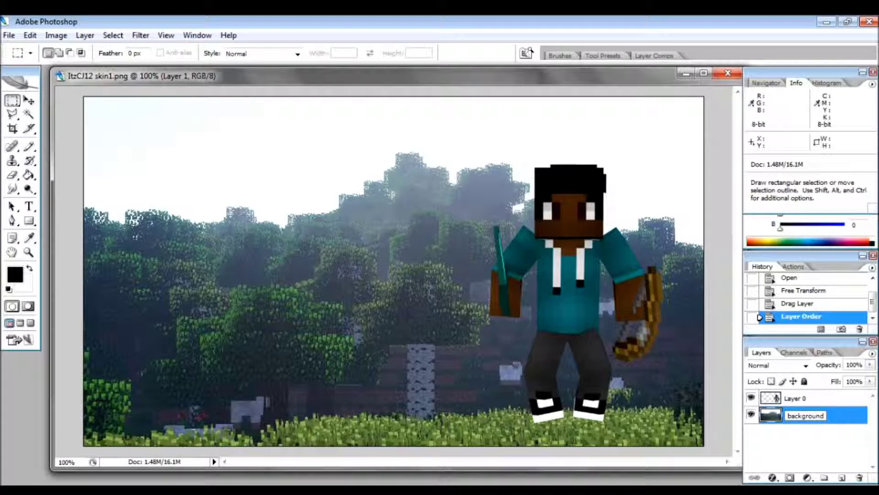
{"action": "double_click", "coordinate": [797, 398]}
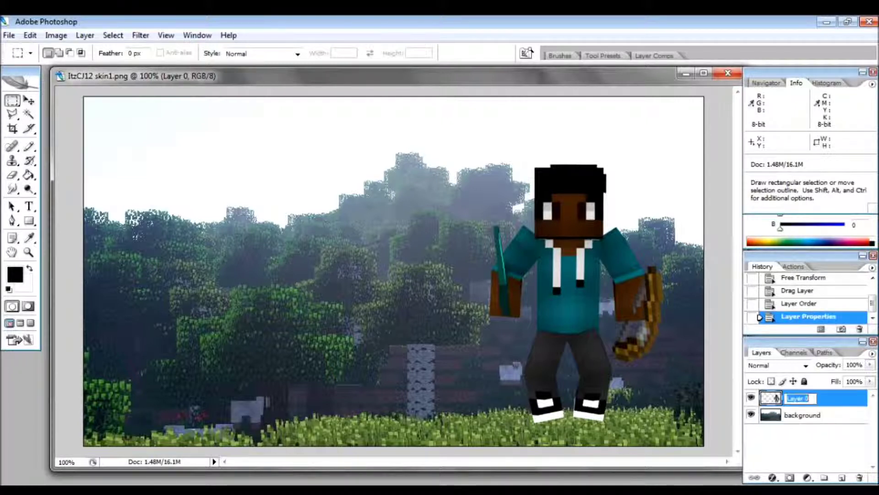
{"action": "type", "text": "player"}
{"action": "left_click", "coordinate": [806, 444]}
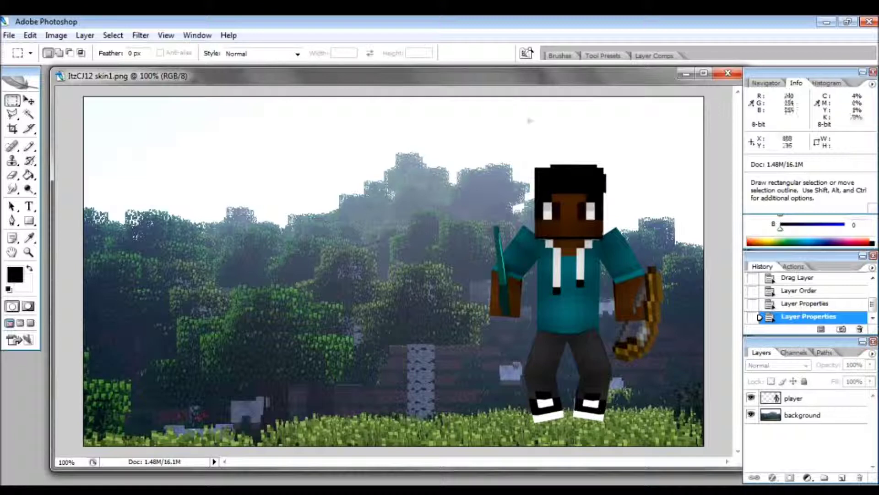
Select the player layer and move the character slightly right and down onto the grass
{"action": "key", "text": "v"}
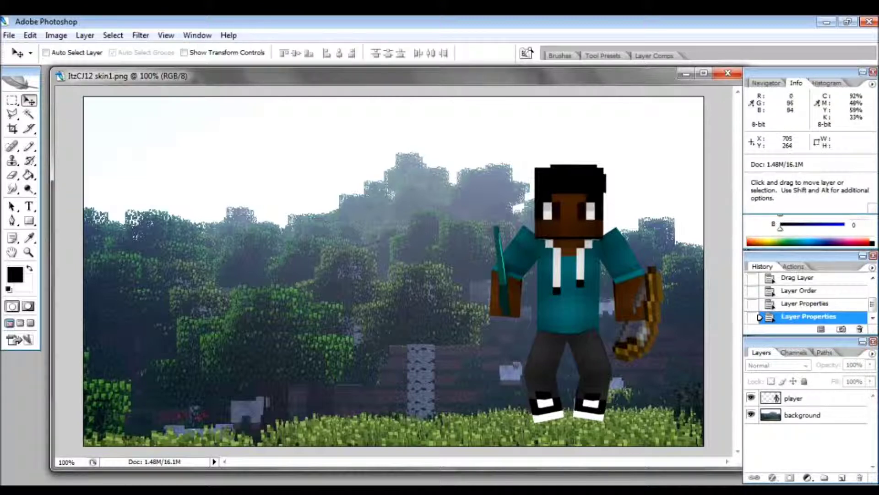
{"action": "left_click", "coordinate": [407, 218]}
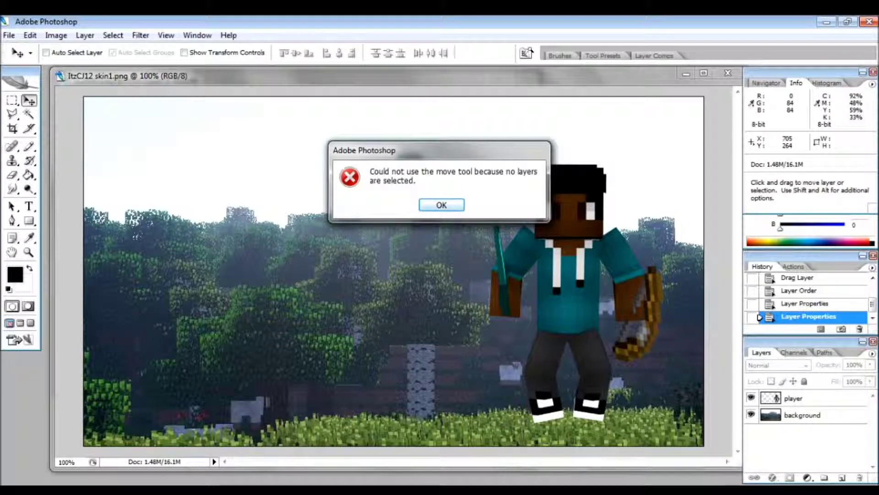
{"action": "key", "text": "Return"}
{"action": "left_click", "coordinate": [795, 398]}
{"action": "left_click_drag", "start_coordinate": [432, 235], "coordinate": [450, 251]}
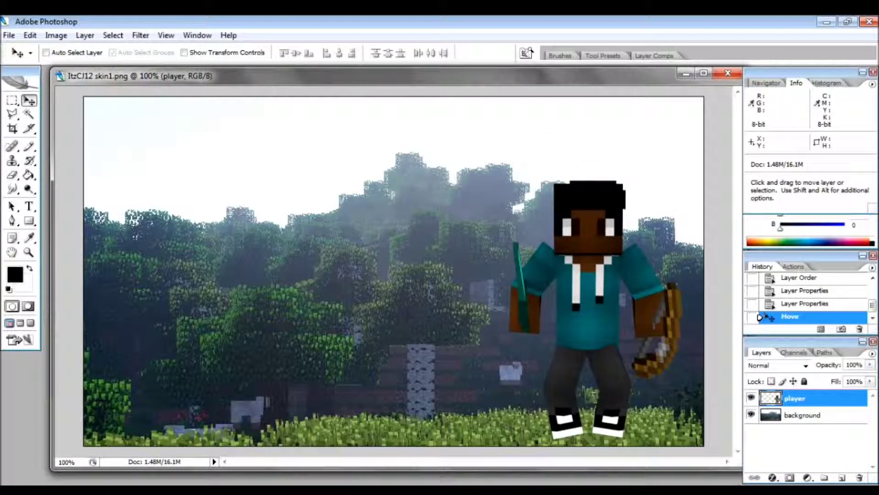
Add a Drop Shadow to the player layer with distance 13 px, spread 12% and size 21 px
{"action": "double_click", "coordinate": [828, 398]}
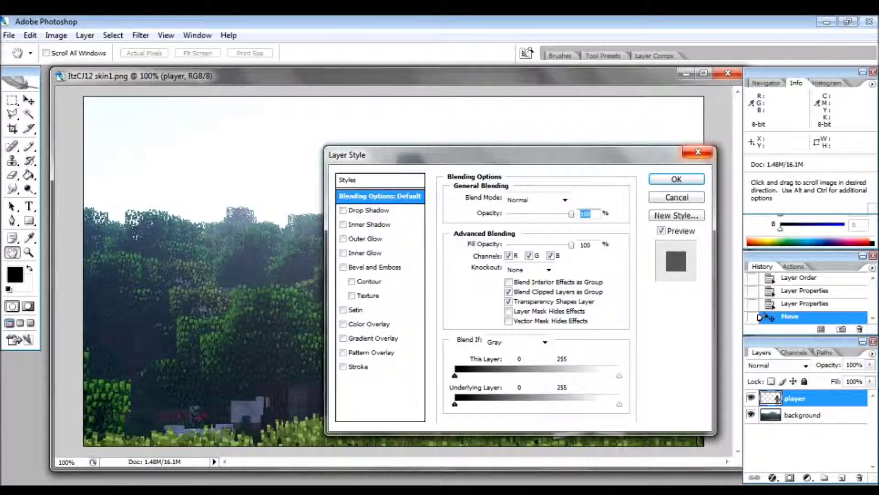
{"action": "left_click", "coordinate": [698, 152]}
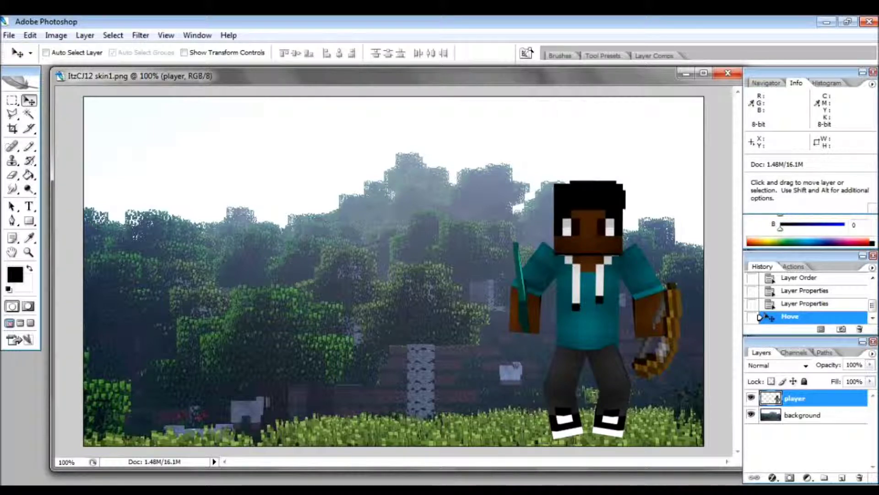
{"action": "double_click", "coordinate": [833, 398]}
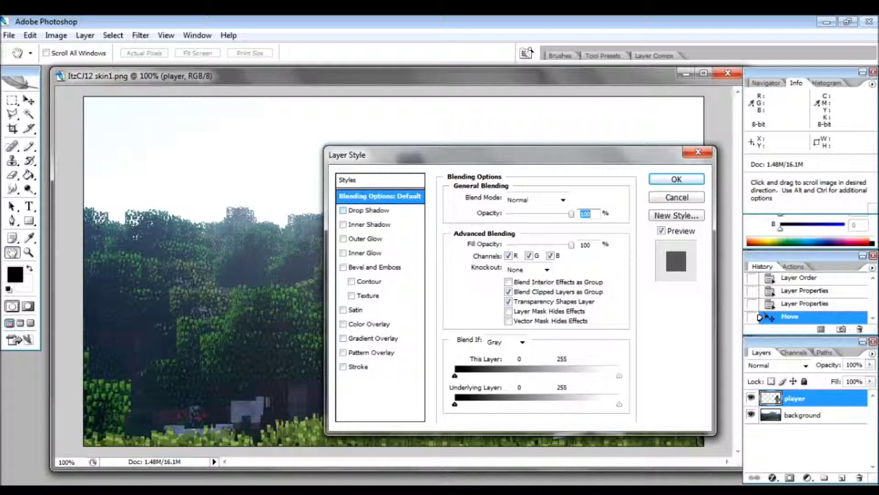
{"action": "left_click", "coordinate": [370, 210]}
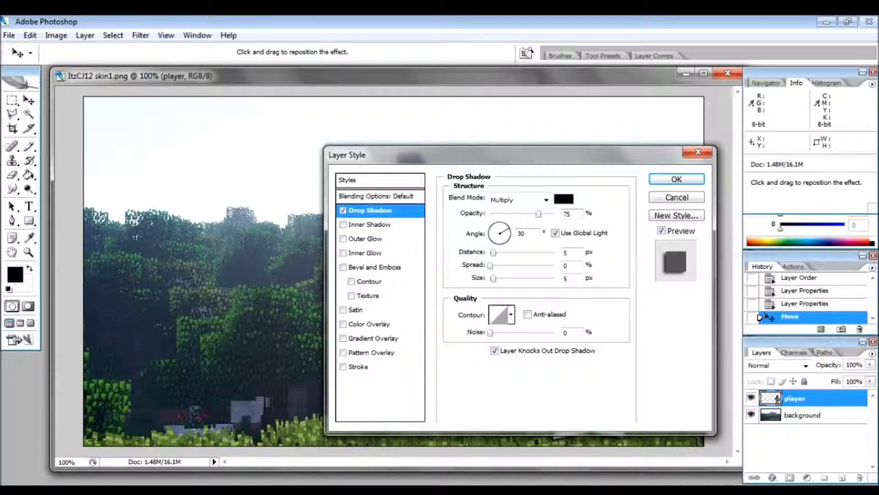
{"action": "double_click", "coordinate": [566, 252]}
{"action": "type", "text": "13"}
{"action": "key", "text": "Tab"}
{"action": "type", "text": "12"}
{"action": "key", "text": "Tab"}
{"action": "type", "text": "21"}
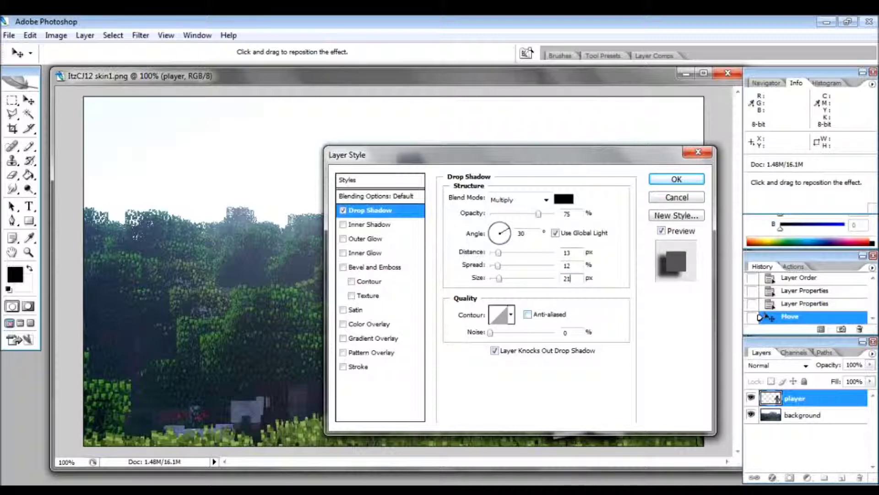
{"action": "left_click_drag", "start_coordinate": [527, 155], "coordinate": [503, 162]}
{"action": "left_click", "coordinate": [653, 186]}
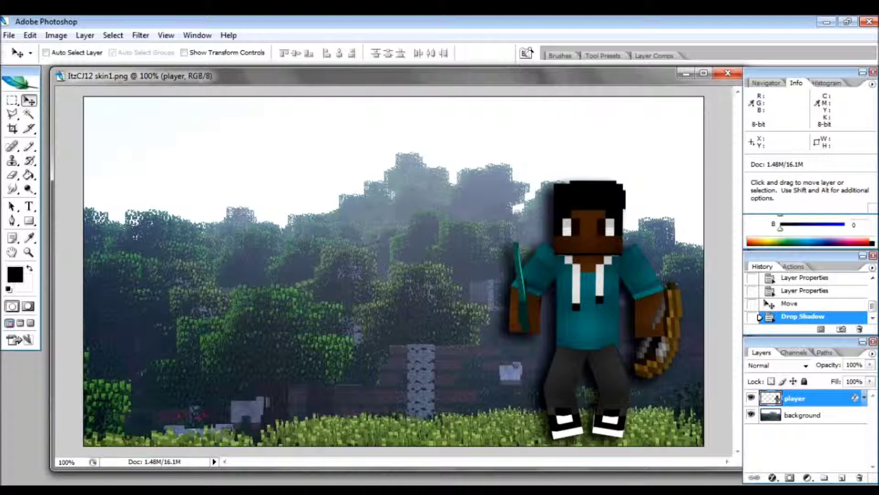
Start a text layer in the sky at the upper left of the image and set its font to Molot
{"action": "left_click", "coordinate": [29, 206]}
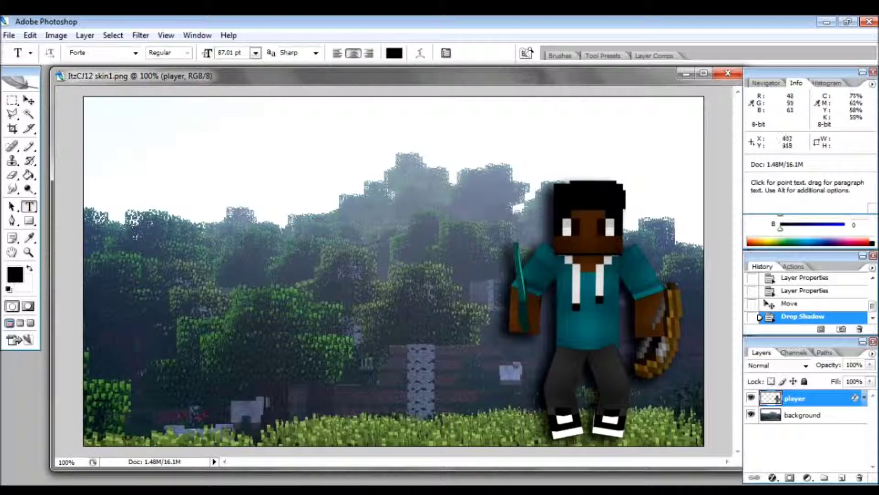
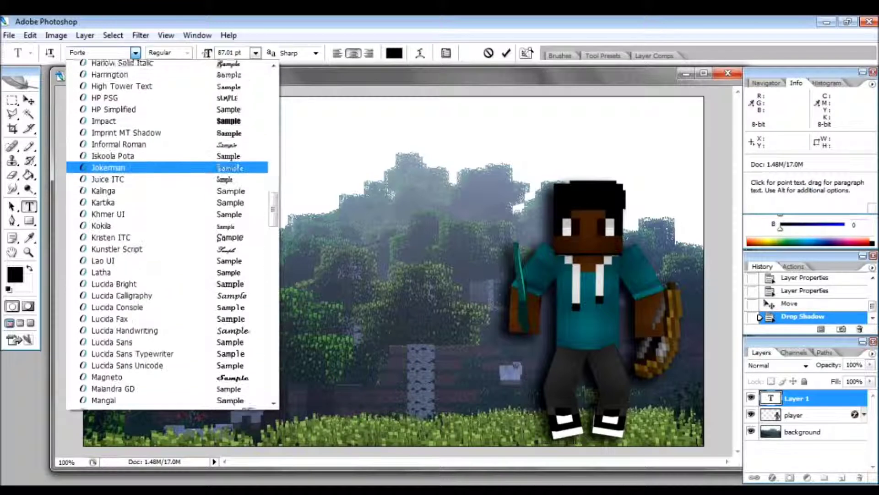
{"action": "scroll", "coordinate": [170, 294], "scroll_direction": "down", "scroll_amount": 10}
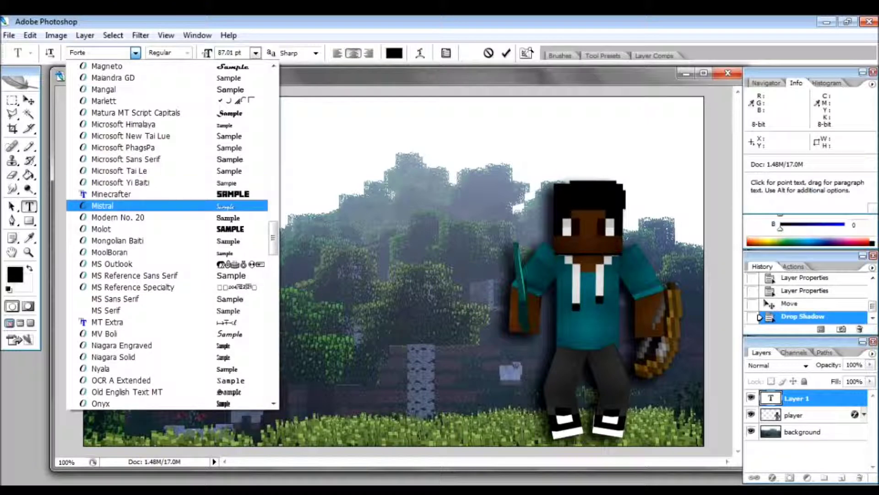
{"action": "scroll", "coordinate": [169, 322], "scroll_direction": "down", "scroll_amount": 5}
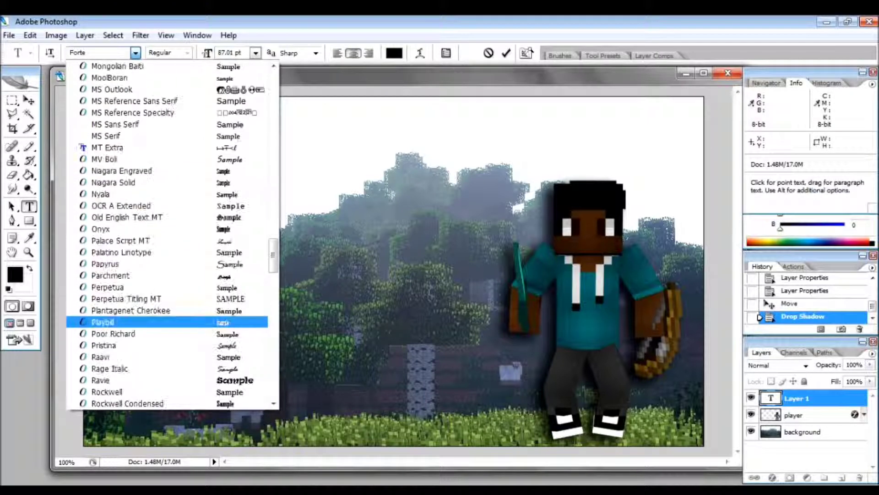
{"action": "scroll", "coordinate": [169, 322], "scroll_direction": "down", "scroll_amount": 11}
{"action": "scroll", "coordinate": [169, 299], "scroll_direction": "down", "scroll_amount": 7}
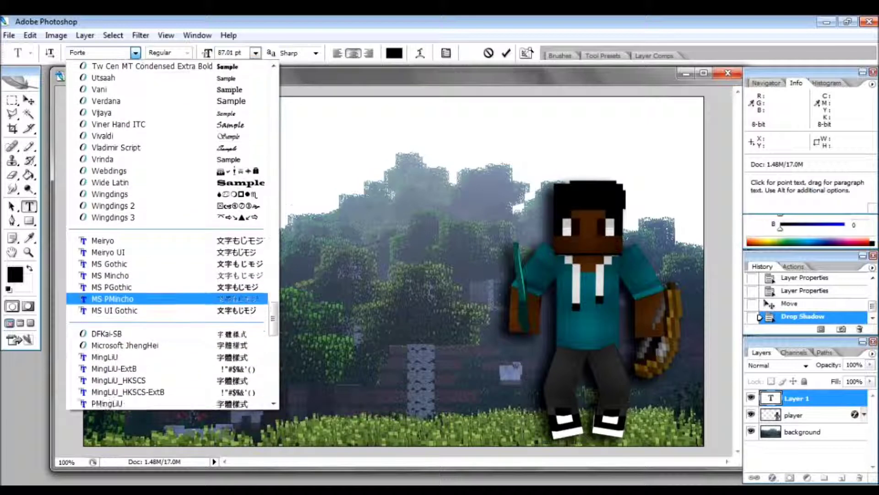
{"action": "scroll", "coordinate": [169, 296], "scroll_direction": "down", "scroll_amount": 1}
{"action": "scroll", "coordinate": [170, 225], "scroll_direction": "down", "scroll_amount": 1}
{"action": "scroll", "coordinate": [170, 215], "scroll_direction": "down", "scroll_amount": 2}
{"action": "left_click", "coordinate": [135, 53]}
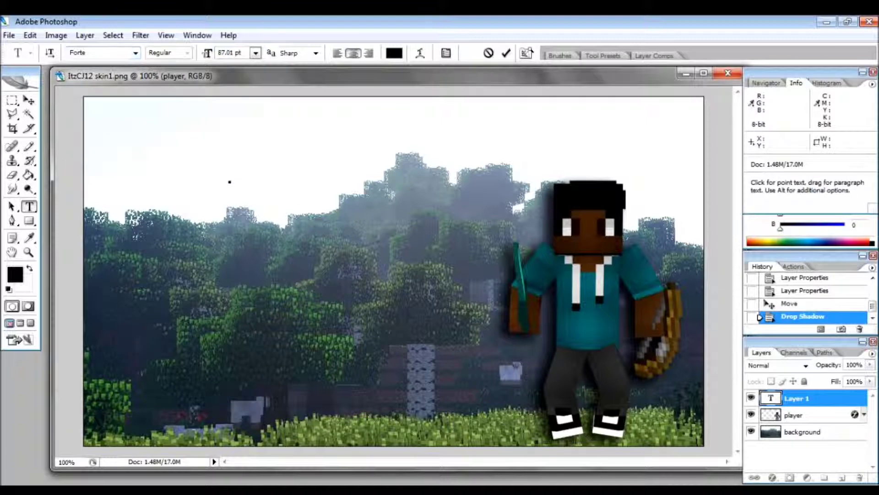
{"action": "type", "text": "Molot"}
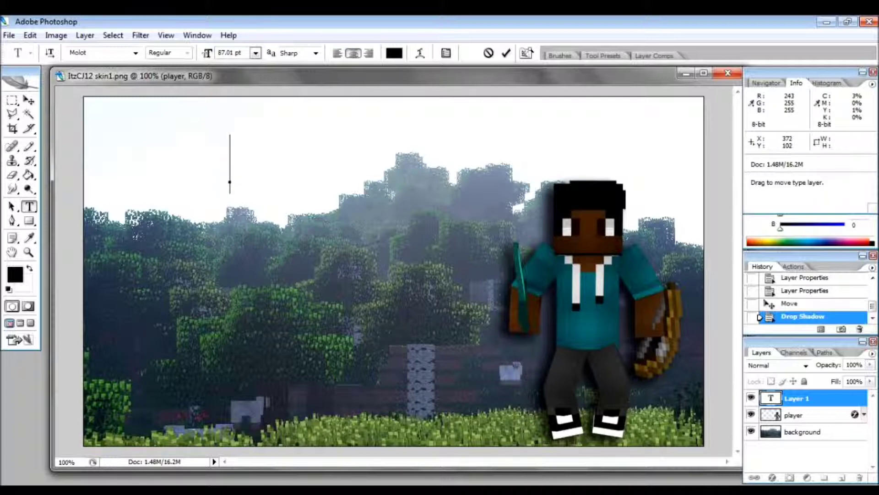
Try the Molot font with placeholder letters in the sky and erase them
{"action": "type", "text": "KFLKDSLKFK"}
{"action": "key", "text": "BackSpace"}
{"action": "key", "text": "BackSpace"}
{"action": "key", "text": "BackSpace"}
{"action": "key", "text": "BackSpace"}
{"action": "key", "text": "BackSpace"}
{"action": "key", "text": "BackSpace"}
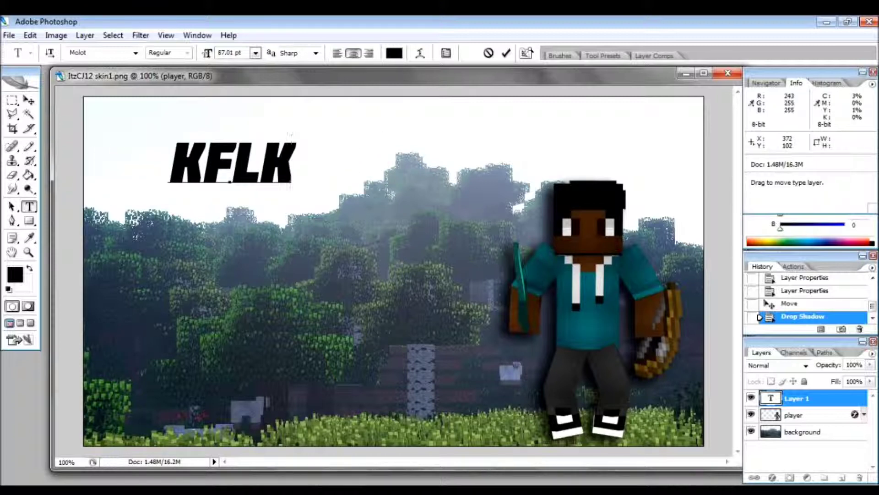
{"action": "key", "text": "BackSpace"}
{"action": "key", "text": "BackSpace"}
{"action": "key", "text": "BackSpace"}
{"action": "key", "text": "BackSpace"}
Set the font size of the empty text layer to 206.01 pt
{"action": "left_click_drag", "start_coordinate": [207, 53], "coordinate": [280, 54]}
{"action": "key", "text": "ctrl+shift+comma"}
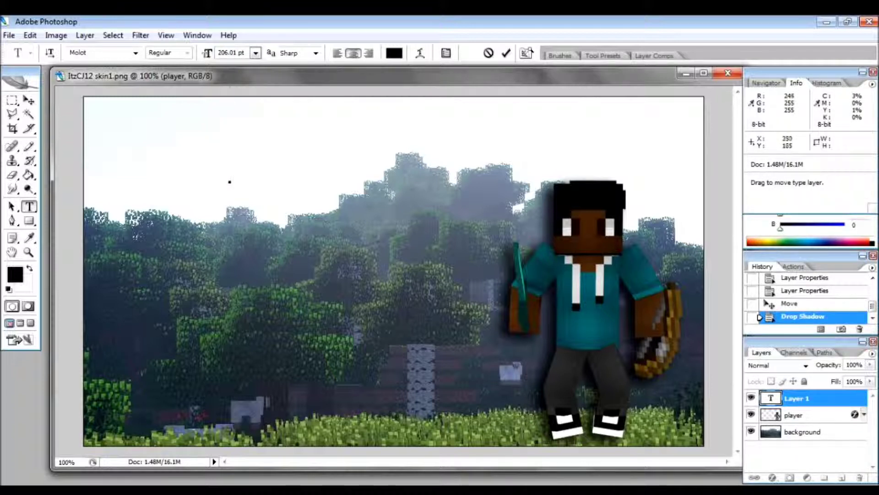
{"action": "left_click_drag", "start_coordinate": [243, 98], "coordinate": [169, 142]}
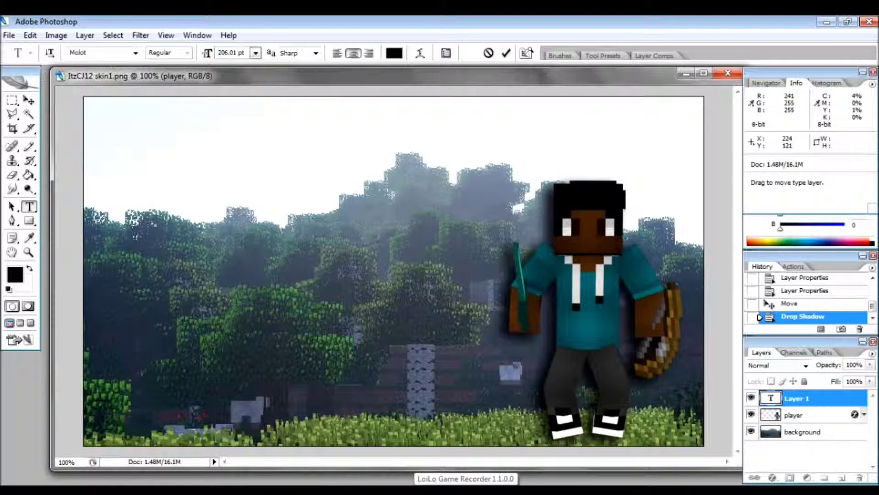
Set the font size to 187.01 pt, enter "Survival" and position the word across the sky above the trees
{"action": "left_click_drag", "start_coordinate": [208, 53], "coordinate": [203, 53]}
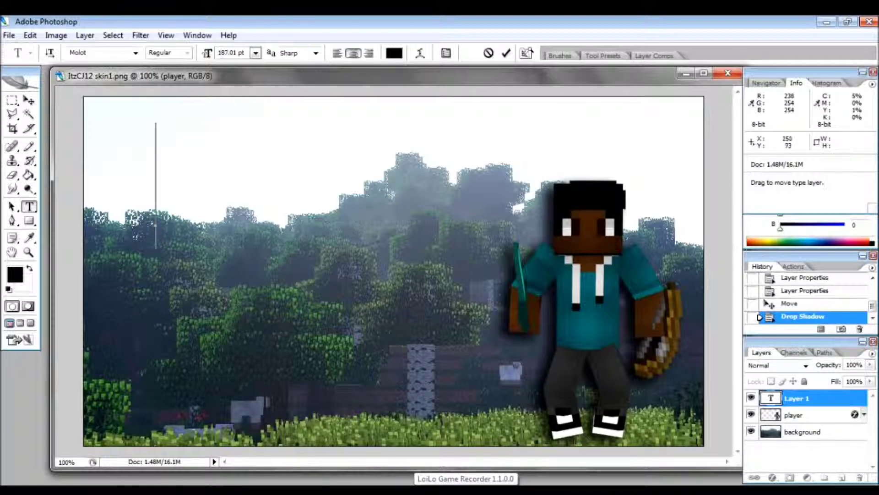
{"action": "type", "text": "SURVIV"}
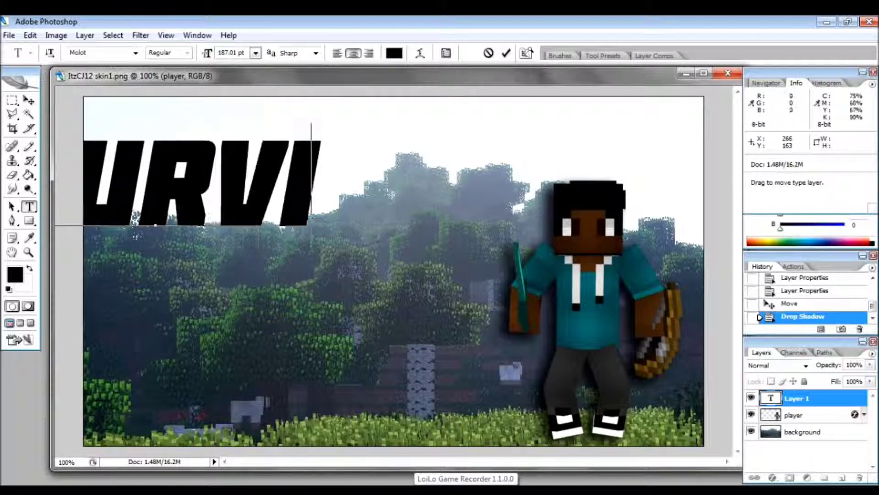
{"action": "type", "text": "AL"}
{"action": "left_click_drag", "start_coordinate": [134, 227], "coordinate": [332, 223], "text": "ctrl"}
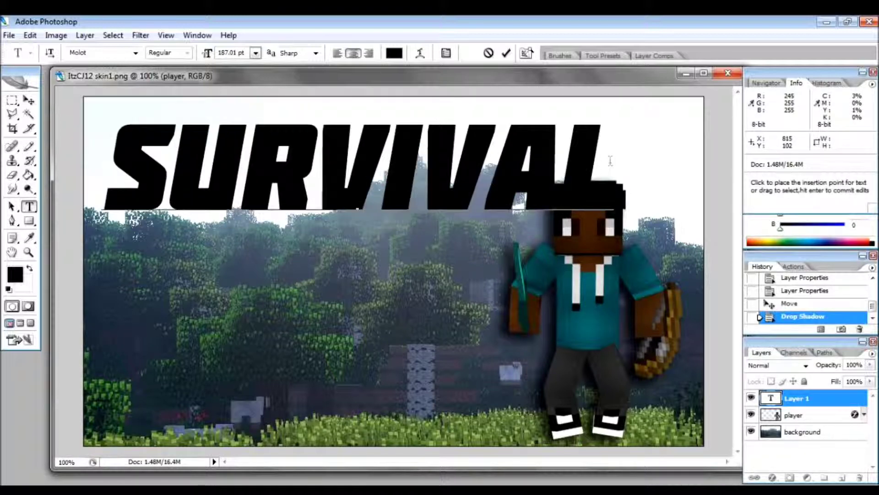
Reduce the whole Survival text to 152.01 pt, shift it up clear of the player's head and commit it
{"action": "left_click_drag", "start_coordinate": [600, 161], "coordinate": [64, 182]}
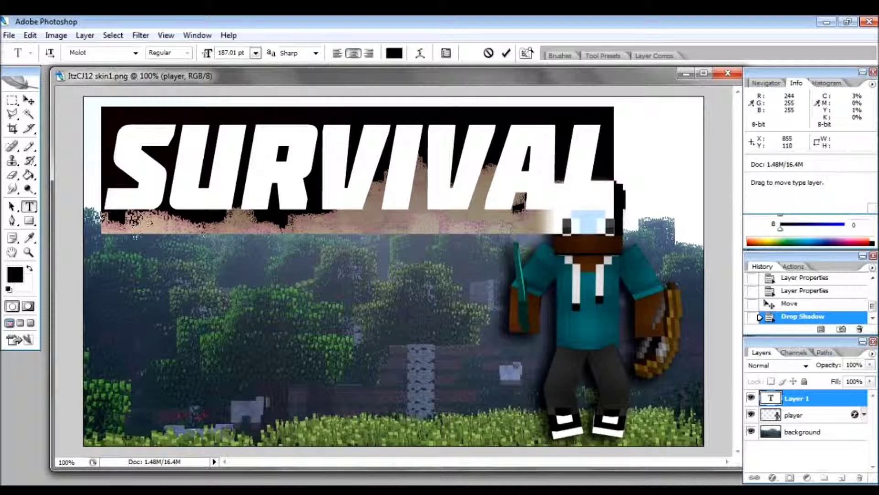
{"action": "left_click", "coordinate": [616, 169]}
{"action": "key", "text": "ctrl+a"}
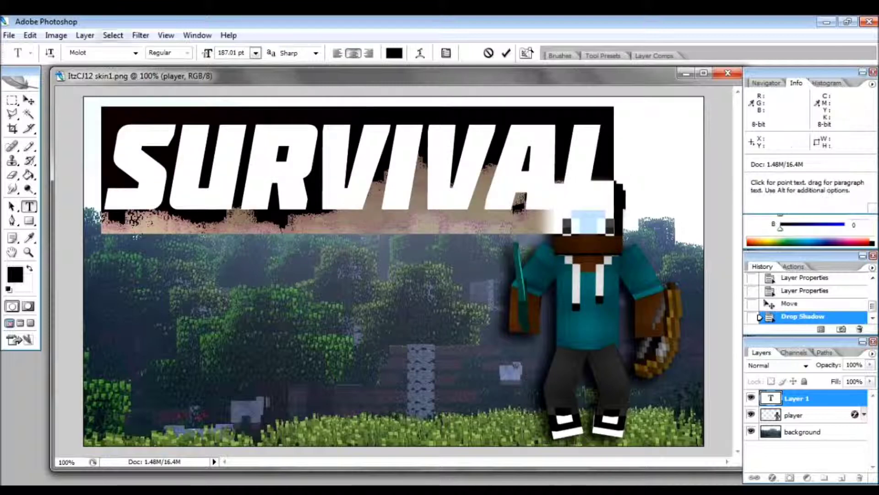
{"action": "mouse_move", "coordinate": [207, 53]}
{"action": "left_mouse_down"}
{"action": "mouse_move", "coordinate": [188, 52]}
{"action": "mouse_move", "coordinate": [196, 52]}
{"action": "left_mouse_up"}
{"action": "left_click_drag", "start_coordinate": [241, 283], "coordinate": [206, 274]}
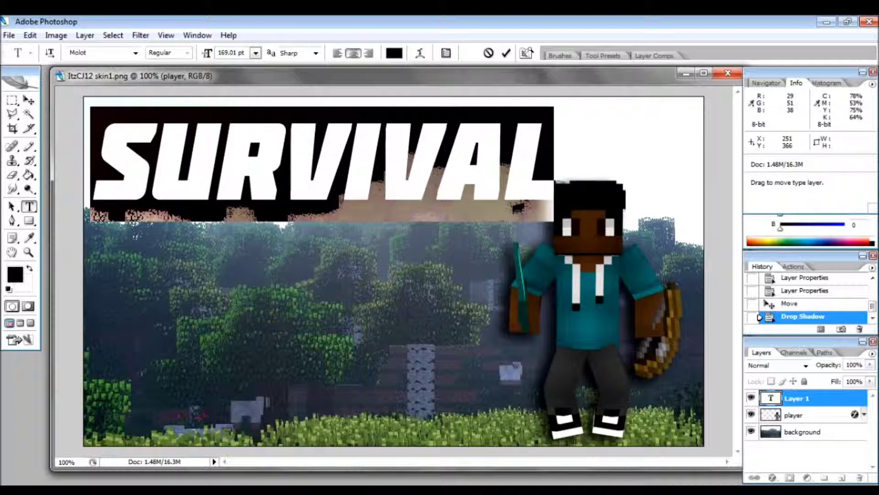
{"action": "key", "text": "ctrl+shift+comma"}
{"action": "key", "text": "ctrl+shift+comma"}
{"action": "key", "text": "ctrl+shift+comma"}
{"action": "key", "text": "ctrl+shift+comma"}
{"action": "key", "text": "ctrl+shift+comma"}
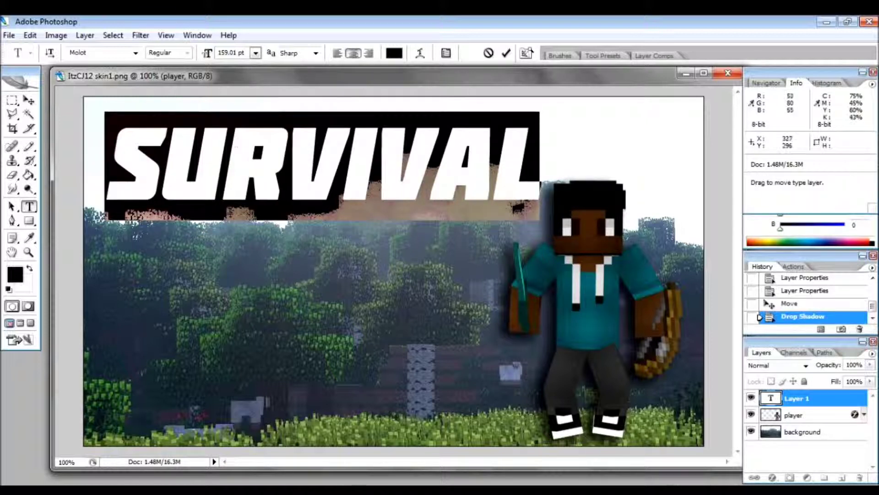
{"action": "key", "text": "ctrl+shift+comma"}
{"action": "key", "text": "ctrl+shift+comma"}
{"action": "key", "text": "ctrl+shift+comma"}
{"action": "key", "text": "ctrl+shift+comma"}
{"action": "left_click_drag", "start_coordinate": [232, 223], "coordinate": [231, 214]}
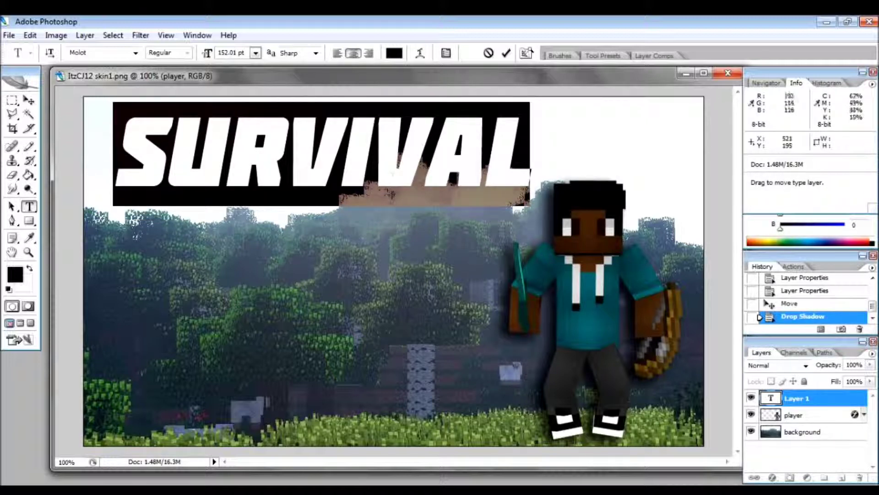
{"action": "key", "text": "ctrl+Return"}
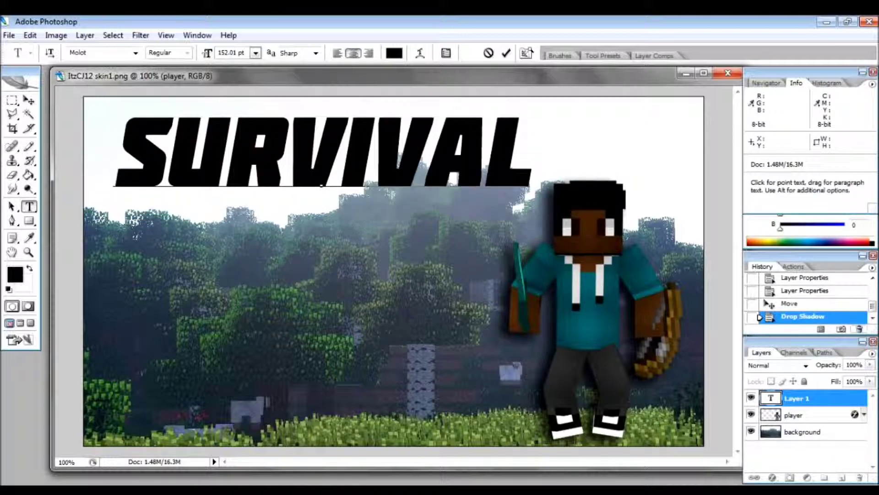
{"action": "key", "text": "ctrl+Return"}
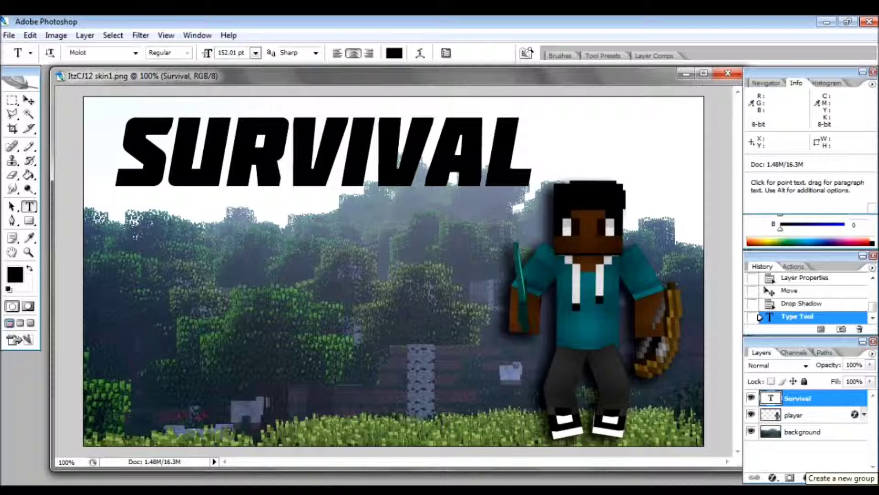
Create a layer group named "text" and put the Survival layer inside it
{"action": "left_click", "coordinate": [825, 478]}
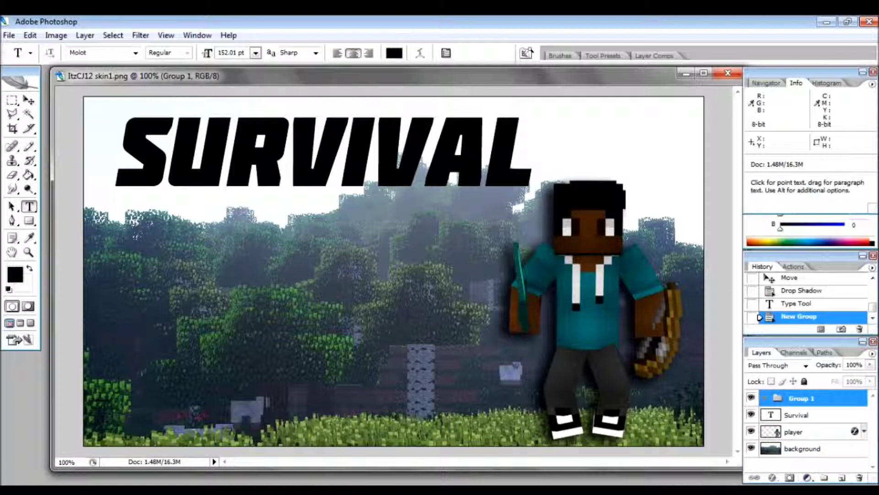
{"action": "double_click", "coordinate": [802, 398]}
{"action": "type", "text": "te"}
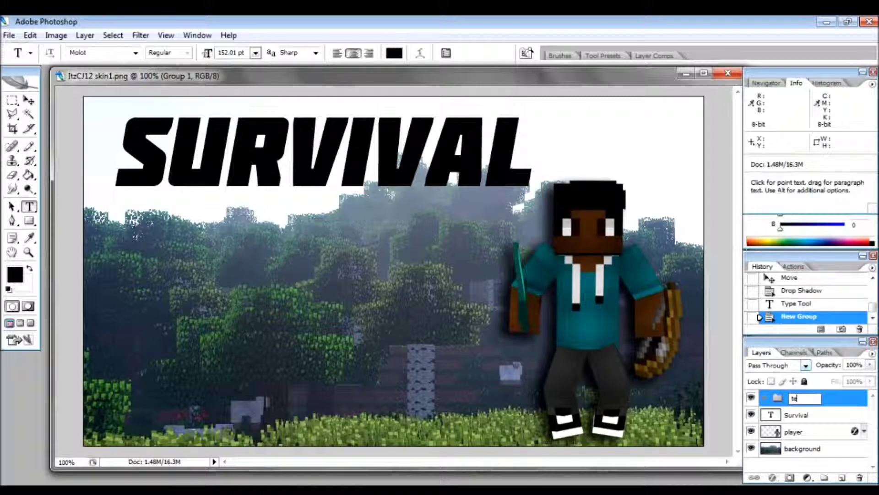
{"action": "type", "text": "xt"}
{"action": "key", "text": "Return"}
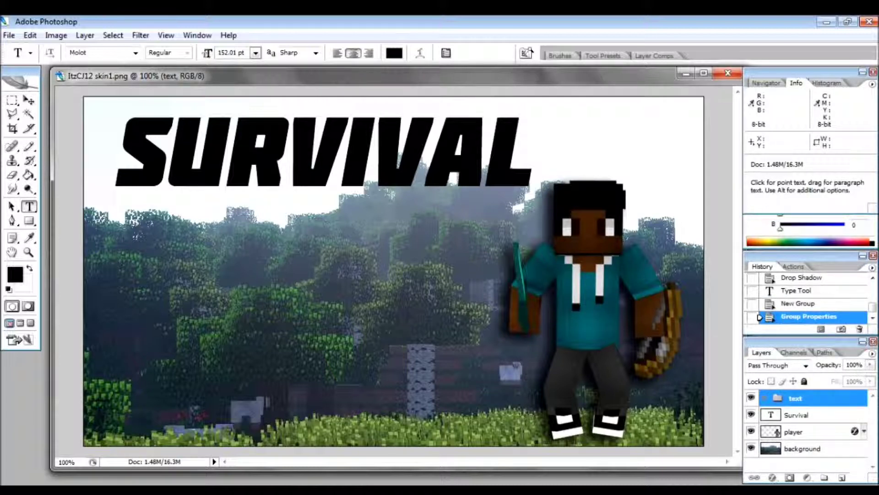
{"action": "left_click_drag", "start_coordinate": [797, 415], "coordinate": [796, 399]}
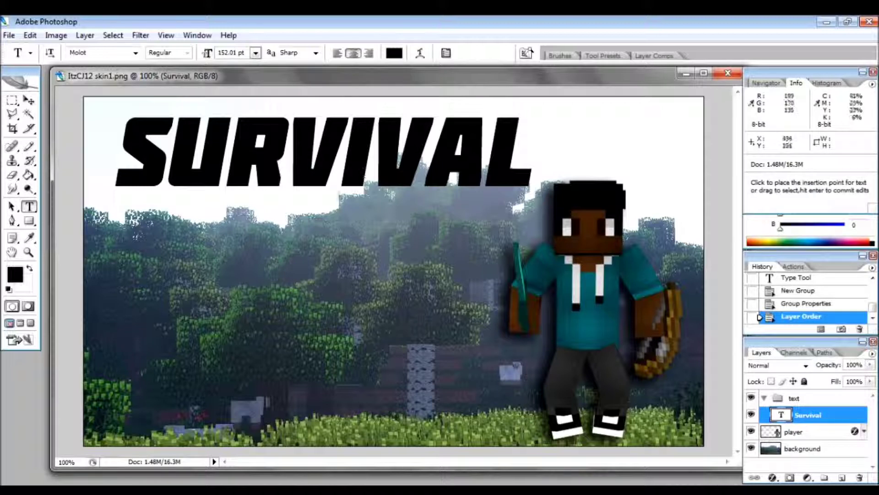
Add a second text layer reading "Games" below the word Survival and commit it
{"action": "left_click", "coordinate": [307, 293]}
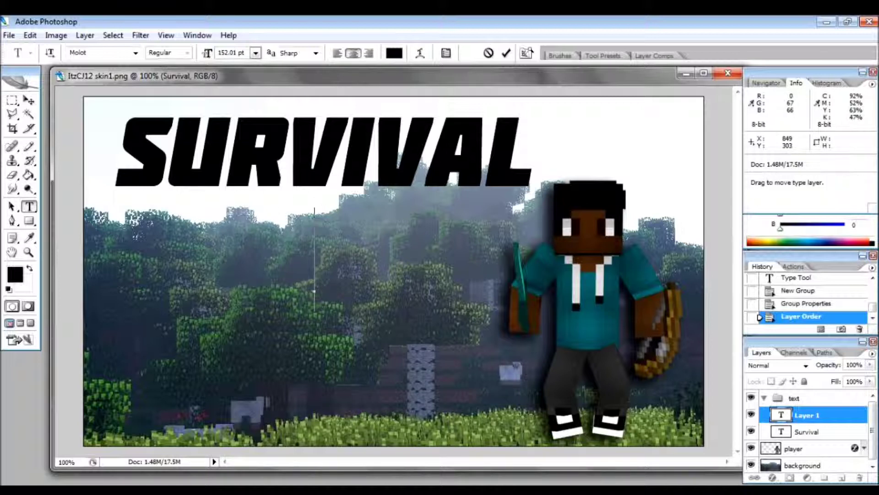
{"action": "type", "text": "Games"}
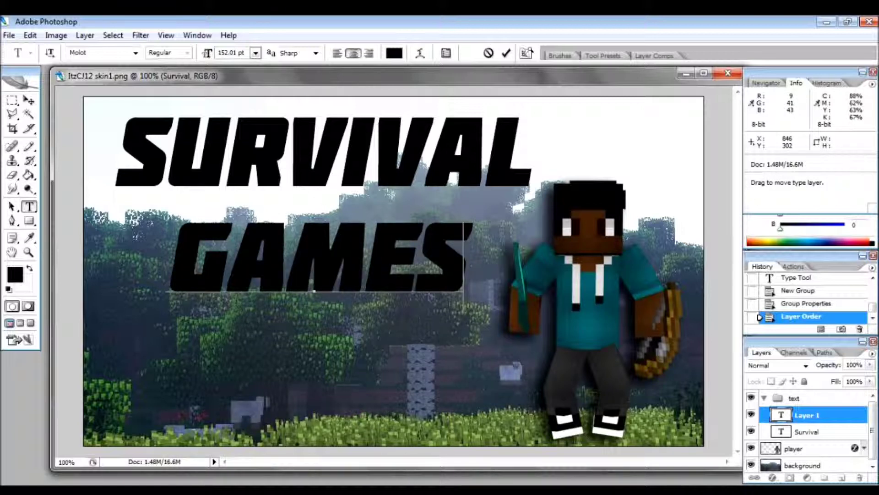
{"action": "left_click", "coordinate": [506, 54]}
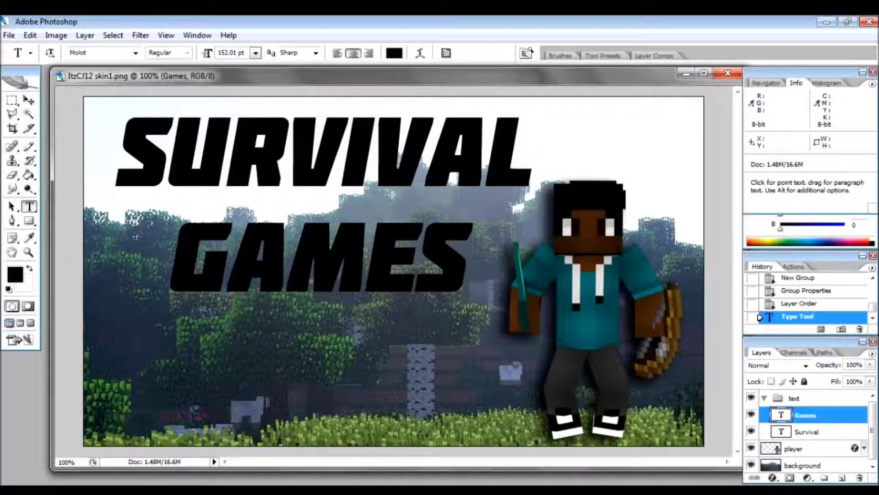
Order the Games layer beneath the Survival layer and move the word up close under Survival
{"action": "double_click", "coordinate": [839, 415]}
{"action": "left_click", "coordinate": [653, 205]}
{"action": "key", "text": "ctrl+bracketleft"}
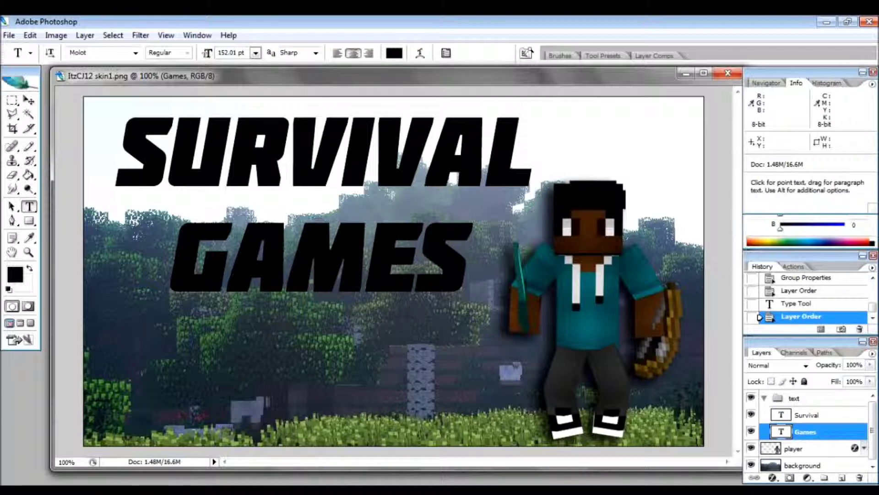
{"action": "key", "text": "v"}
{"action": "left_click_drag", "start_coordinate": [278, 221], "coordinate": [273, 199]}
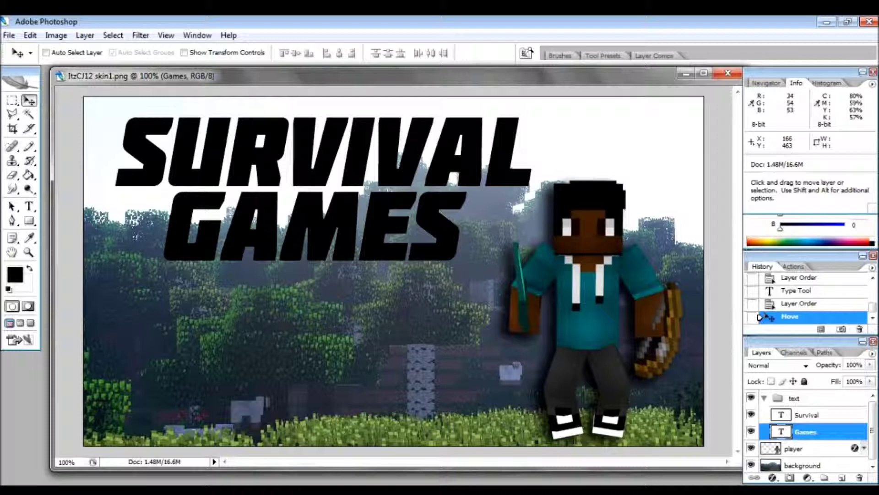
Start a new text layer over the trees below Games and set its font to Blackadder ITC
{"action": "key", "text": "t"}
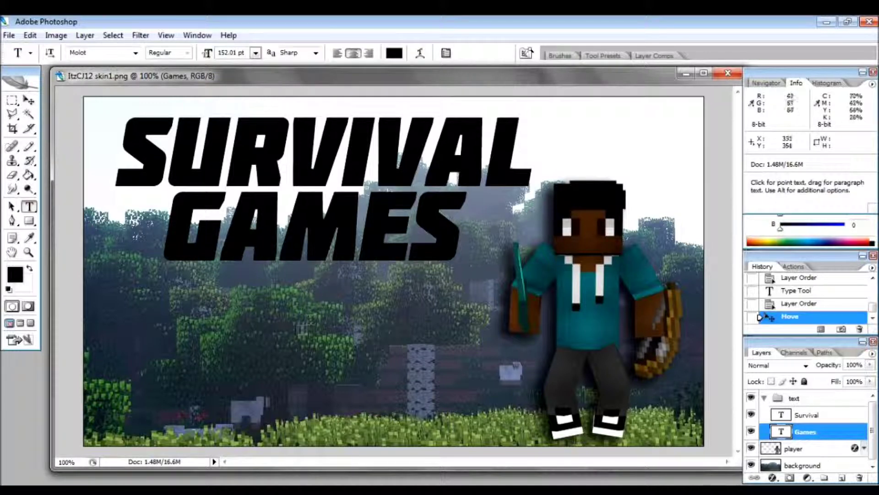
{"action": "left_click", "coordinate": [306, 329]}
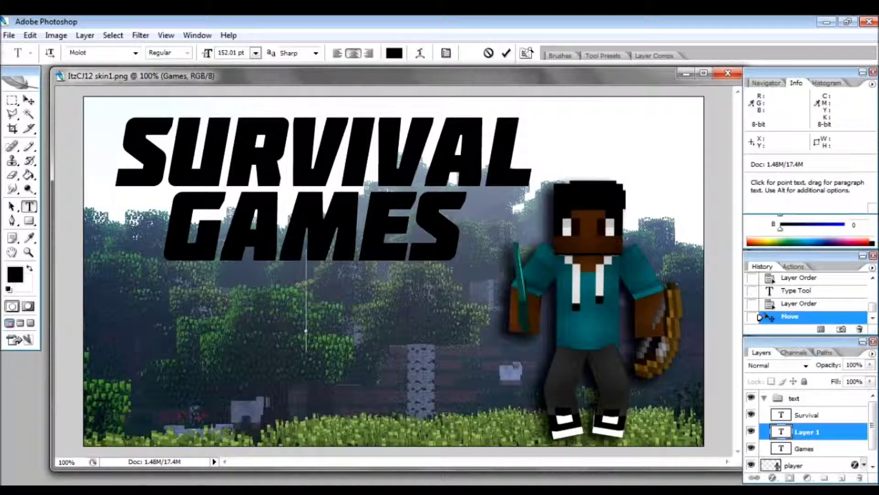
{"action": "left_click", "coordinate": [136, 52]}
{"action": "key", "text": "Down"}
{"action": "key", "text": "Down"}
{"action": "key", "text": "Down"}
{"action": "key", "text": "Down"}
{"action": "key", "text": "Down"}
{"action": "key", "text": "Down"}
{"action": "key", "text": "Down"}
{"action": "key", "text": "Down"}
{"action": "key", "text": "Down"}
{"action": "key", "text": "Down"}
{"action": "key", "text": "Down"}
{"action": "key", "text": "Down"}
{"action": "key", "text": "Down"}
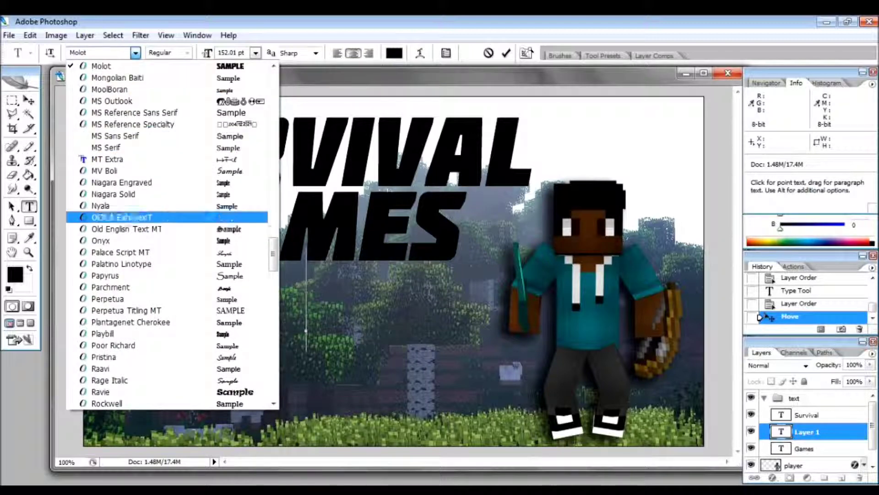
{"action": "left_click_drag", "start_coordinate": [273, 252], "coordinate": [273, 80]}
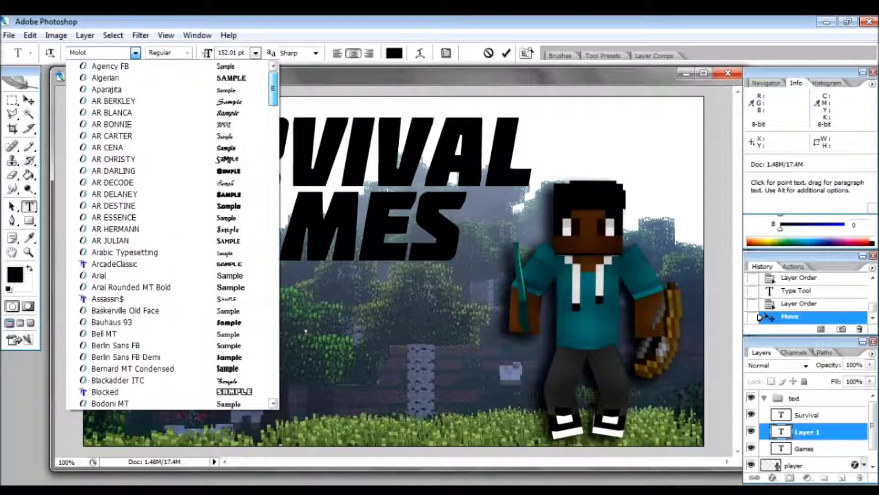
{"action": "key", "text": "Up"}
{"action": "key", "text": "Down"}
{"action": "key", "text": "Down"}
{"action": "key", "text": "Down"}
{"action": "key", "text": "Down"}
{"action": "key", "text": "Down"}
{"action": "key", "text": "Down"}
{"action": "key", "text": "Down"}
{"action": "key", "text": "Down"}
{"action": "key", "text": "Down"}
{"action": "key", "text": "Down"}
{"action": "key", "text": "Down"}
{"action": "key", "text": "Down"}
{"action": "key", "text": "Down"}
{"action": "key", "text": "Down"}
{"action": "key", "text": "Down"}
{"action": "key", "text": "Down"}
{"action": "key", "text": "Down"}
{"action": "key", "text": "Down"}
{"action": "key", "text": "Up"}
{"action": "key", "text": "Up"}
{"action": "key", "text": "Up"}
{"action": "key", "text": "Up"}
{"action": "left_click", "coordinate": [118, 380]}
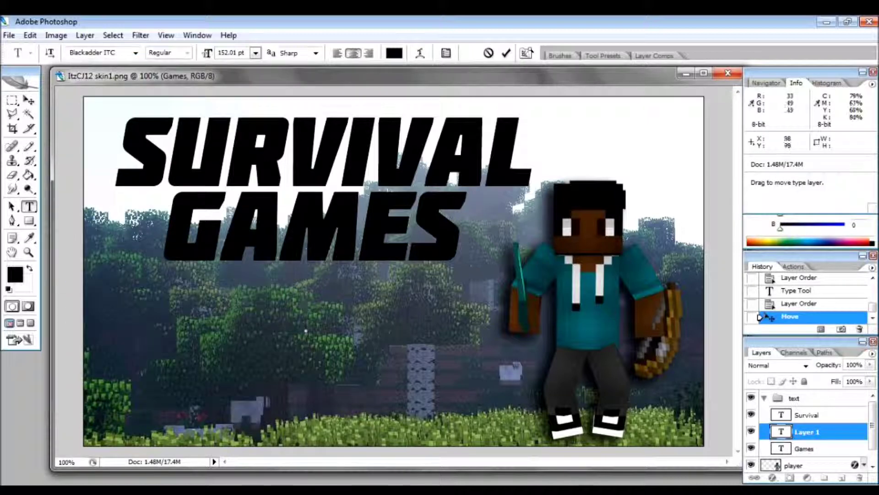
Look through the installed fonts and their samples for another typeface for the empty text layer
{"action": "left_click", "coordinate": [135, 53]}
{"action": "key", "text": "Down"}
{"action": "key", "text": "Down"}
{"action": "key", "text": "Down"}
{"action": "key", "text": "Down"}
{"action": "key", "text": "Down"}
{"action": "key", "text": "Down"}
{"action": "key", "text": "Down"}
{"action": "key", "text": "Down"}
{"action": "key", "text": "Down"}
{"action": "key", "text": "Down"}
{"action": "key", "text": "Down"}
{"action": "key", "text": "Down"}
{"action": "key", "text": "Down"}
{"action": "key", "text": "Down"}
{"action": "key", "text": "Down"}
{"action": "key", "text": "Down"}
{"action": "key", "text": "Down"}
{"action": "key", "text": "Down"}
{"action": "key", "text": "Down"}
{"action": "key", "text": "Down"}
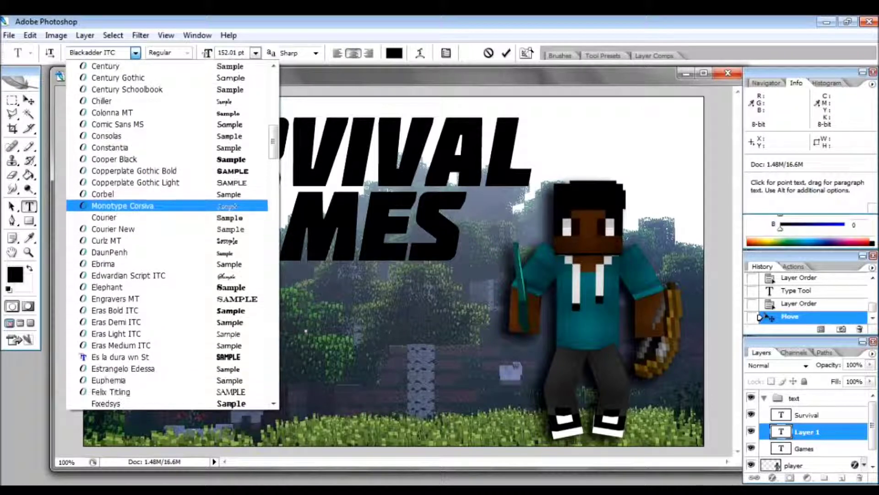
{"action": "key", "text": "Down"}
{"action": "key", "text": "Down"}
{"action": "key", "text": "Down"}
{"action": "key", "text": "Down"}
{"action": "key", "text": "Down"}
{"action": "key", "text": "Down"}
{"action": "key", "text": "Down"}
{"action": "key", "text": "Down"}
{"action": "key", "text": "Down"}
{"action": "key", "text": "Down"}
{"action": "key", "text": "Down"}
{"action": "key", "text": "Down"}
{"action": "key", "text": "Down"}
{"action": "key", "text": "Down"}
{"action": "key", "text": "Down"}
{"action": "key", "text": "Down"}
{"action": "key", "text": "Down"}
{"action": "key", "text": "Down"}
{"action": "key", "text": "Down"}
{"action": "key", "text": "Down"}
{"action": "key", "text": "Down"}
{"action": "key", "text": "Down"}
{"action": "key", "text": "Down"}
{"action": "key", "text": "Down"}
{"action": "key", "text": "Down"}
{"action": "key", "text": "Down"}
{"action": "key", "text": "Down"}
{"action": "key", "text": "Down"}
{"action": "key", "text": "Down"}
{"action": "key", "text": "Down"}
{"action": "key", "text": "Down"}
{"action": "key", "text": "Down"}
{"action": "key", "text": "Down"}
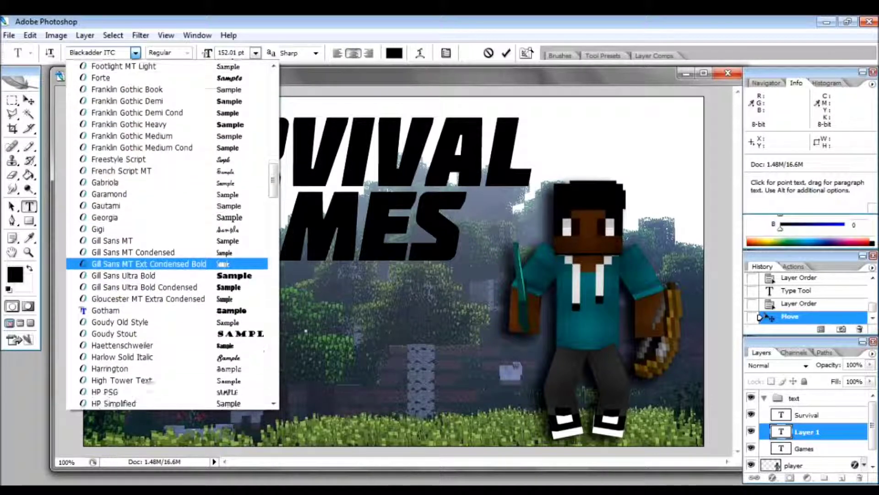
{"action": "scroll", "coordinate": [172, 235], "scroll_direction": "down", "scroll_amount": 7}
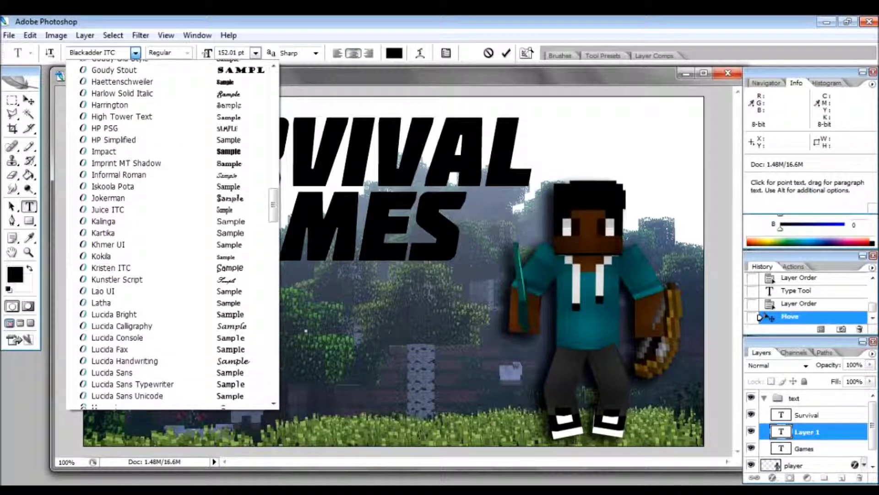
{"action": "scroll", "coordinate": [306, 330], "scroll_direction": "down", "scroll_amount": 2}
{"action": "scroll", "coordinate": [306, 330], "scroll_direction": "down", "scroll_amount": 2}
{"action": "scroll", "coordinate": [306, 330], "scroll_direction": "down", "scroll_amount": 2}
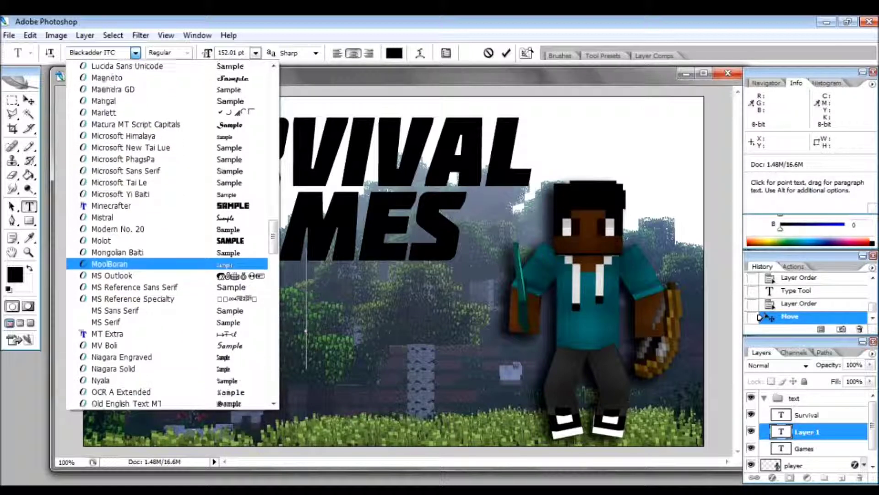
{"action": "scroll", "coordinate": [306, 330], "scroll_direction": "down", "scroll_amount": 4}
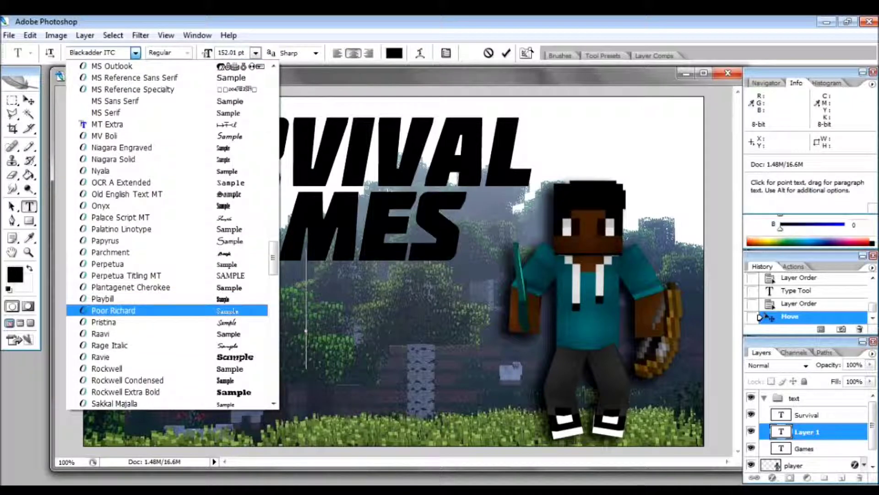
{"action": "scroll", "coordinate": [305, 330], "scroll_direction": "down", "scroll_amount": 2}
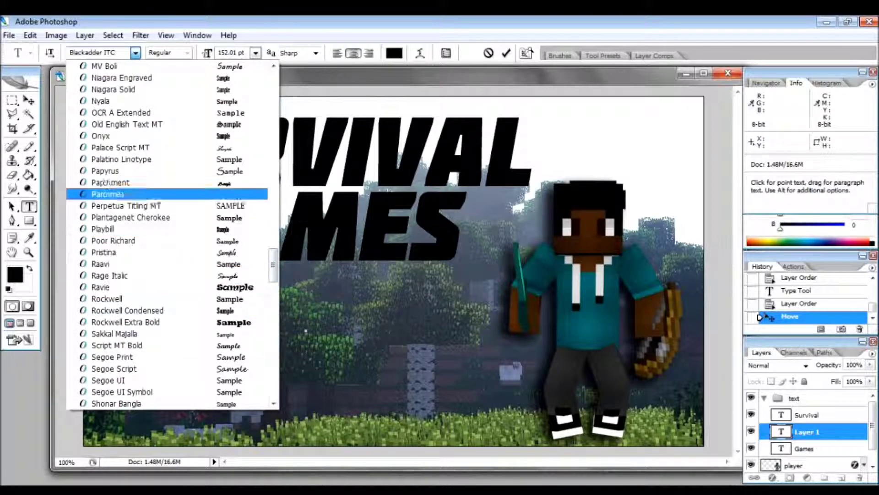
{"action": "scroll", "coordinate": [306, 330], "scroll_direction": "down", "scroll_amount": 19}
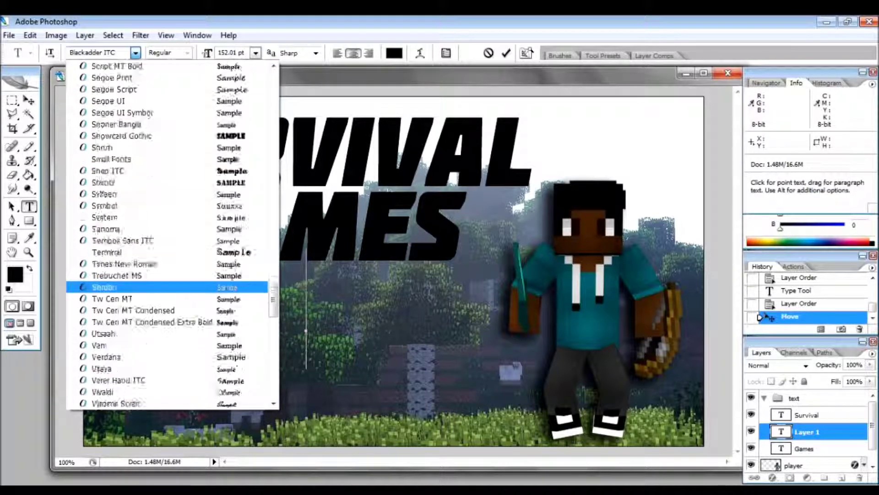
{"action": "scroll", "coordinate": [306, 331], "scroll_direction": "up", "scroll_amount": 8}
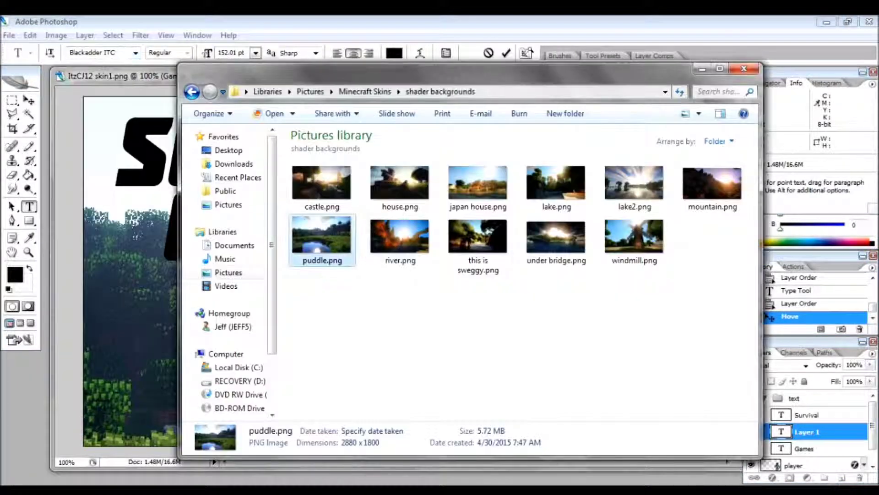
Browse the thumbnails and Blender folders within Minecraft Skins in the file explorer, then return to Photoshop
{"action": "left_click", "coordinate": [365, 91]}
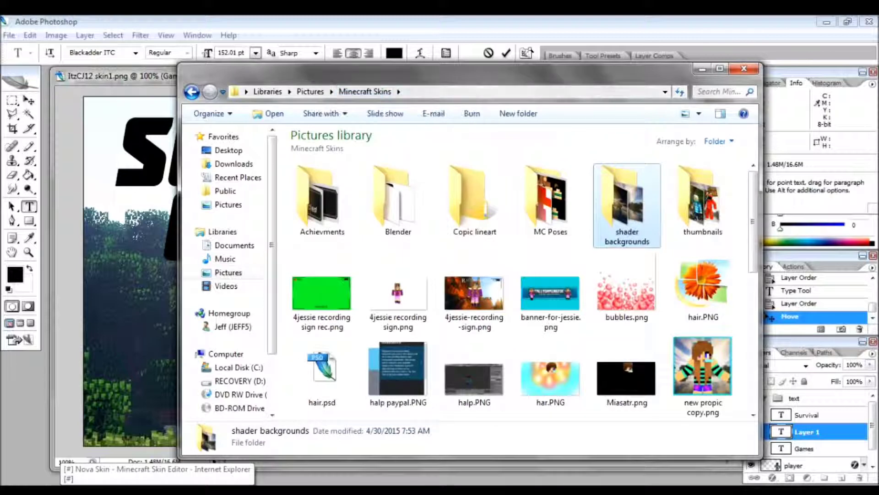
{"action": "double_click", "coordinate": [703, 202]}
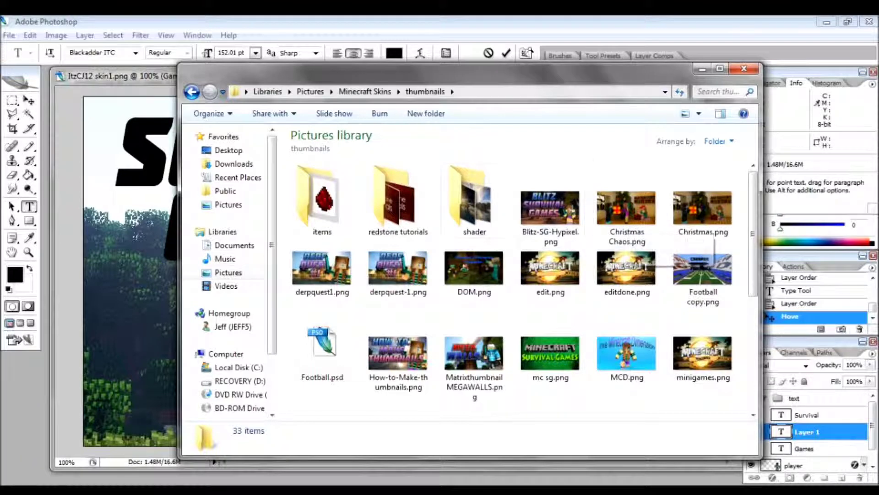
{"action": "left_click", "coordinate": [365, 92]}
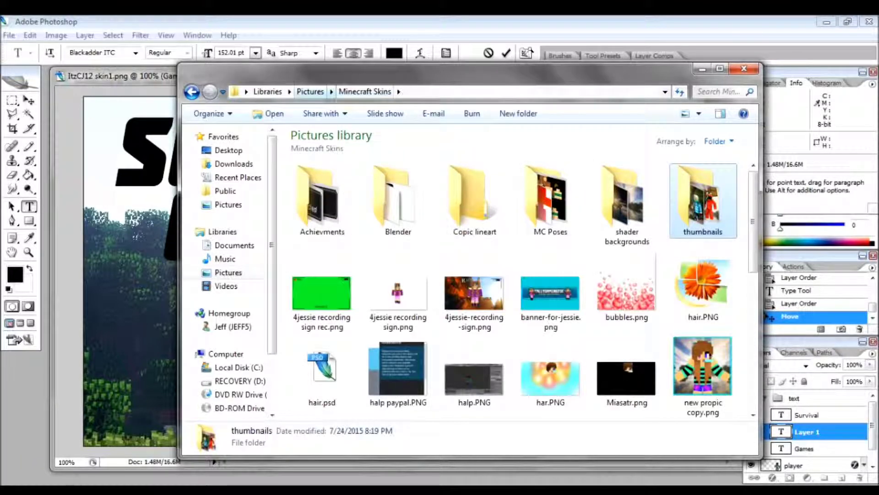
{"action": "double_click", "coordinate": [398, 202]}
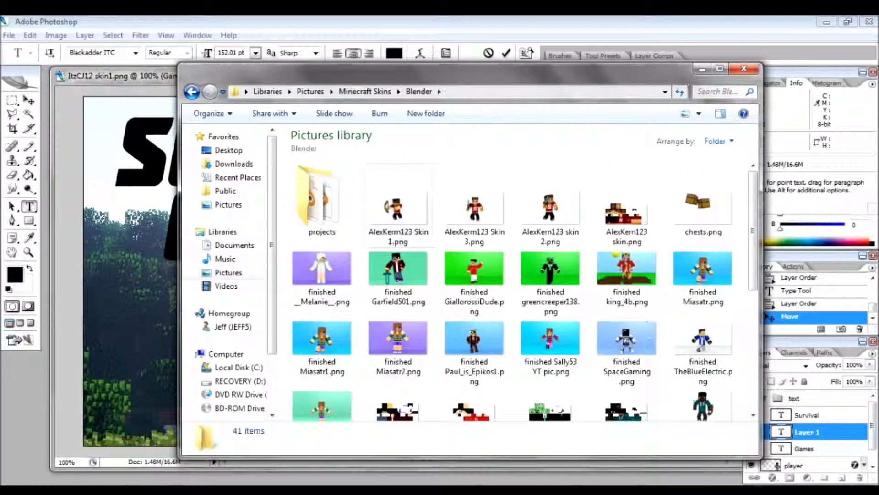
{"action": "scroll", "coordinate": [551, 271], "scroll_direction": "down", "scroll_amount": 5}
{"action": "scroll", "coordinate": [551, 270], "scroll_direction": "up", "scroll_amount": 5}
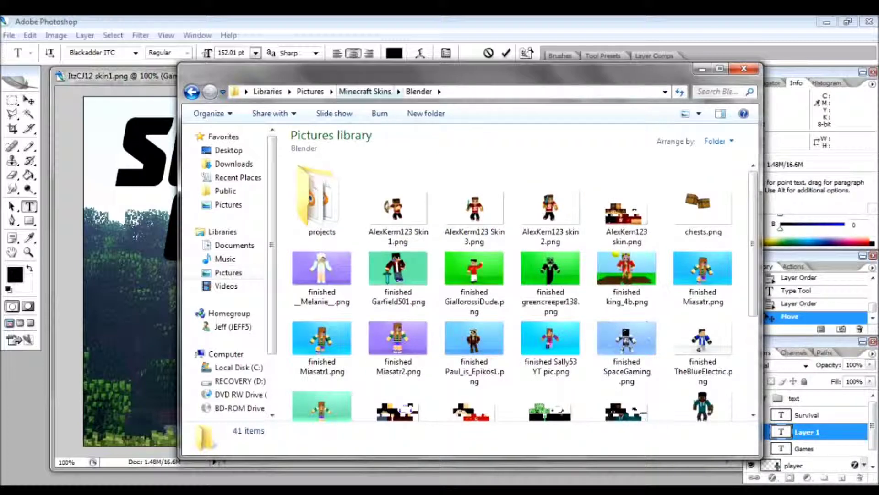
{"action": "left_click", "coordinate": [365, 92]}
{"action": "left_click", "coordinate": [703, 201]}
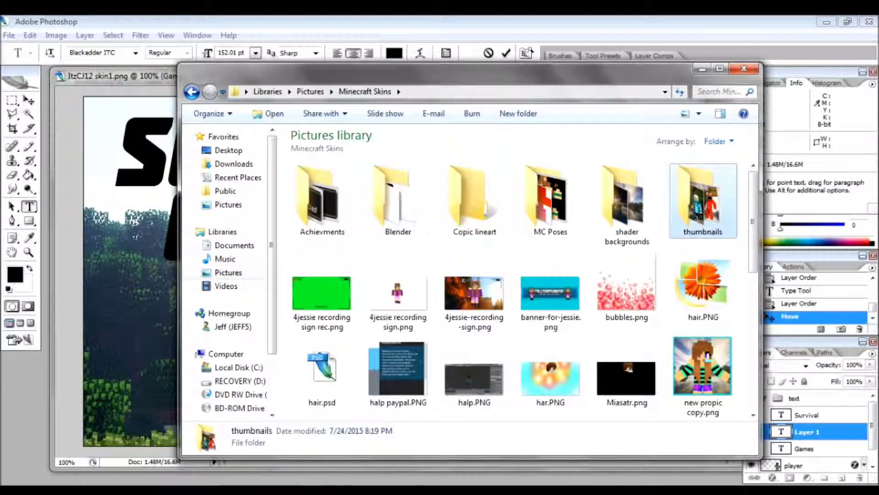
{"action": "left_click", "coordinate": [256, 485]}
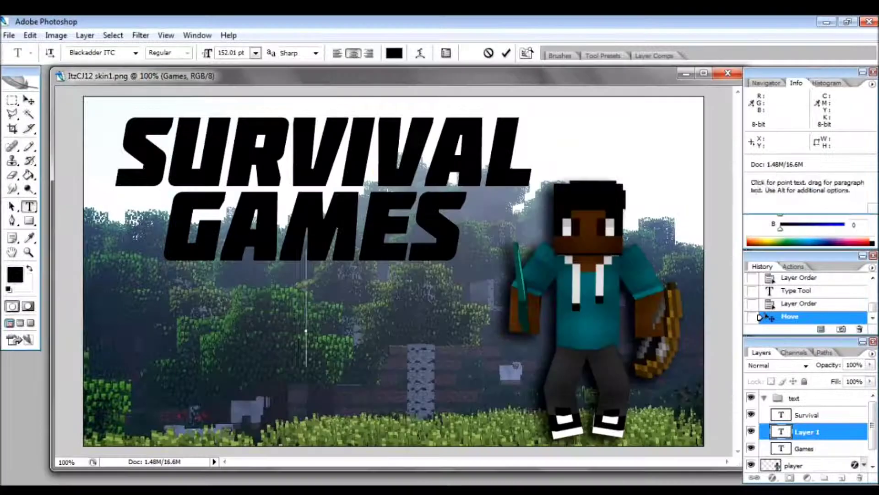
Find a bolder script typeface among the installed fonts and set the empty text layer's font to Forte
{"action": "left_click", "coordinate": [136, 54]}
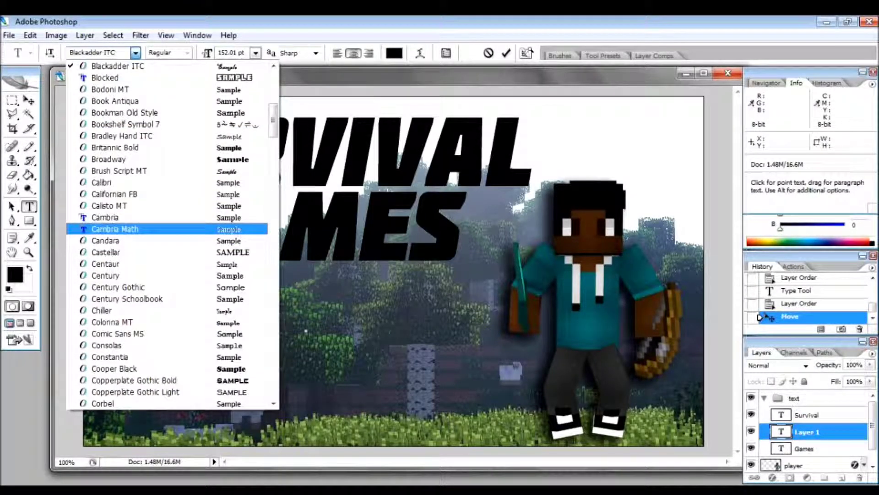
{"action": "scroll", "coordinate": [168, 311], "scroll_direction": "down", "scroll_amount": 1}
{"action": "scroll", "coordinate": [138, 310], "scroll_direction": "down", "scroll_amount": 3}
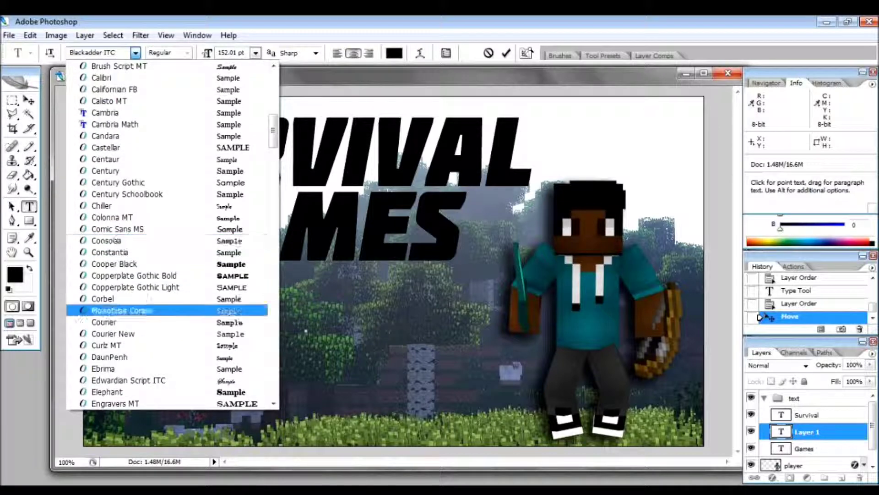
{"action": "scroll", "coordinate": [137, 310], "scroll_direction": "down", "scroll_amount": 1}
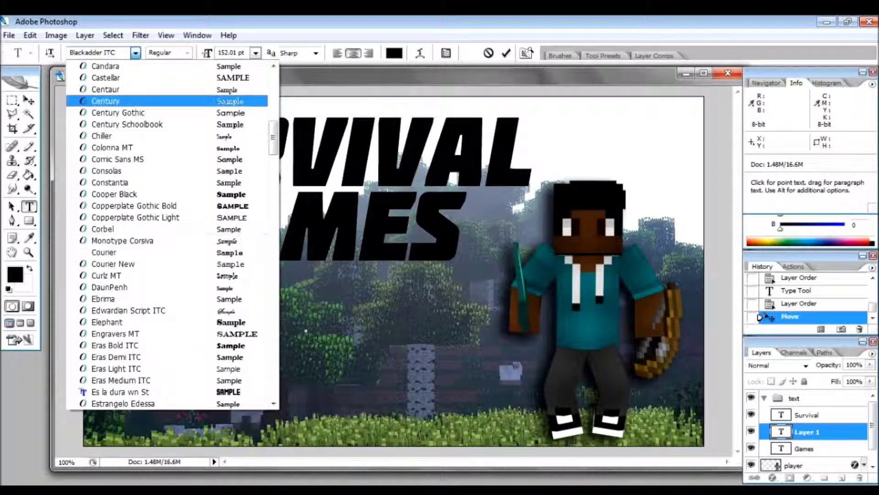
{"action": "scroll", "coordinate": [137, 224], "scroll_direction": "up", "scroll_amount": 4}
{"action": "scroll", "coordinate": [167, 224], "scroll_direction": "up", "scroll_amount": 11}
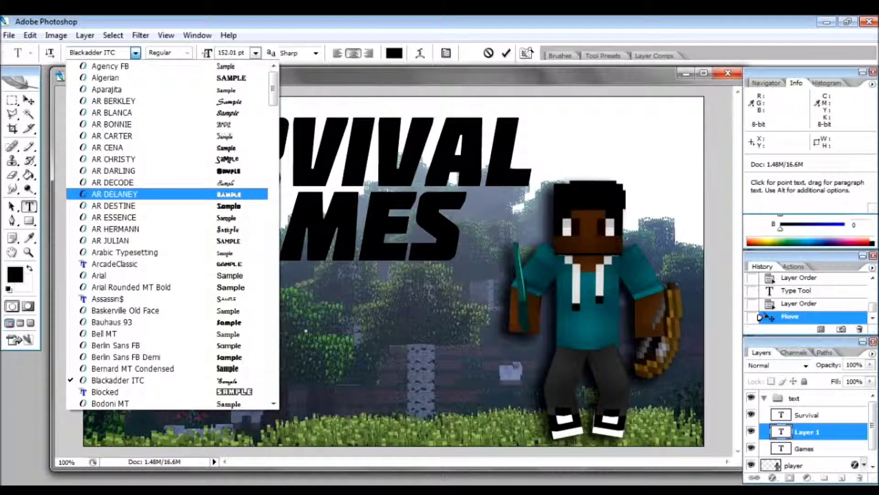
{"action": "left_click", "coordinate": [135, 53]}
{"action": "type", "text": "E"}
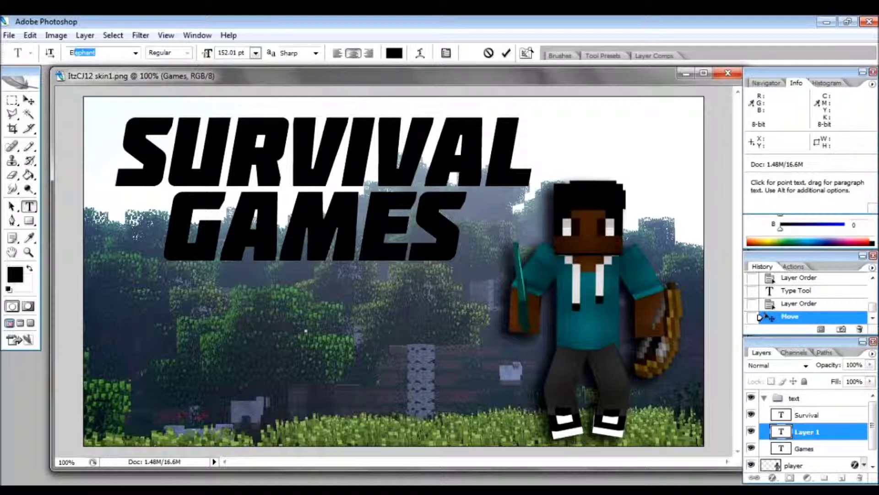
{"action": "key", "text": "BackSpace"}
{"action": "key", "text": "BackSpace"}
{"action": "left_click", "coordinate": [136, 53]}
{"action": "scroll", "coordinate": [137, 67], "scroll_direction": "up", "scroll_amount": 9}
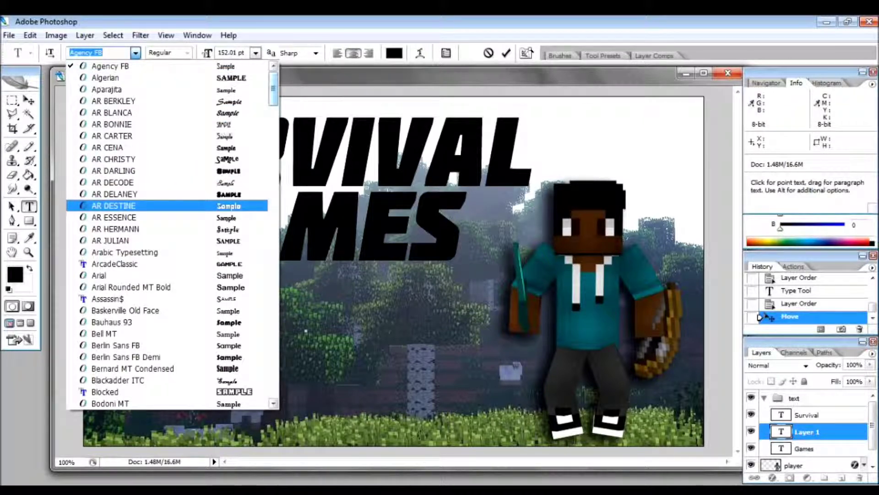
{"action": "scroll", "coordinate": [170, 233], "scroll_direction": "down", "scroll_amount": 20}
{"action": "scroll", "coordinate": [169, 233], "scroll_direction": "up", "scroll_amount": 3}
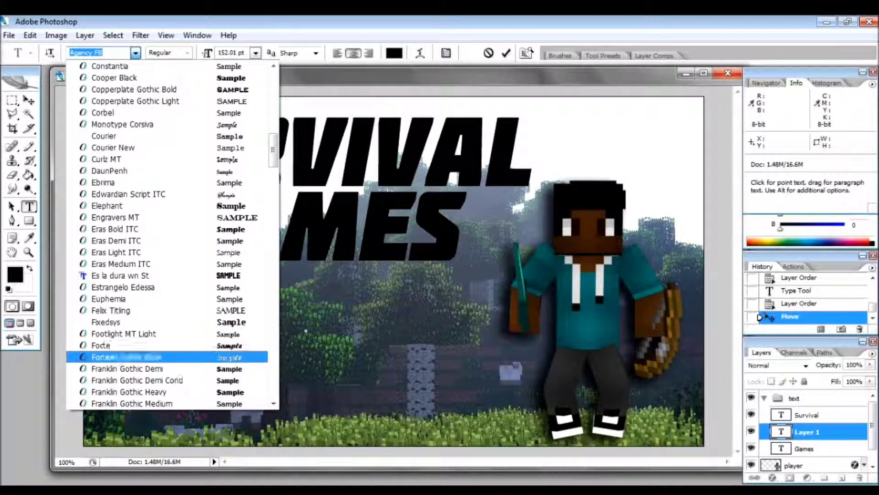
{"action": "left_click", "coordinate": [103, 345]}
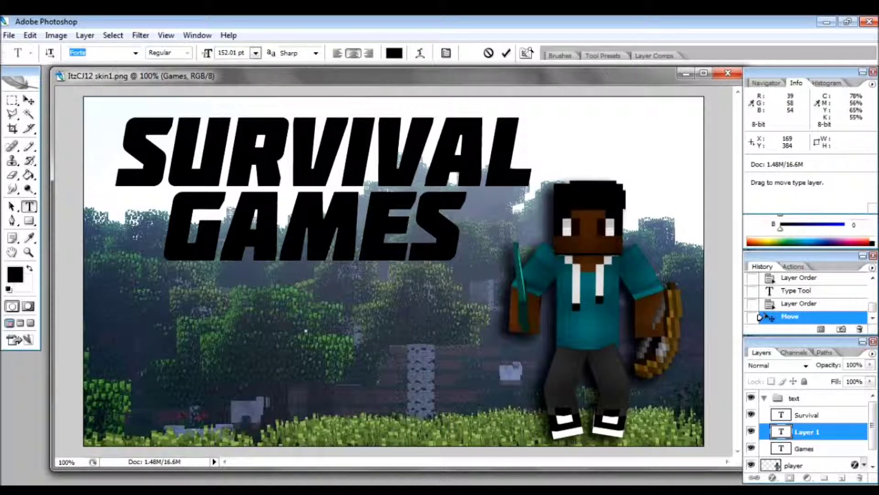
Move the empty text line down toward the lower-left trees and reduce its font size to 92.01 pt
{"action": "left_click_drag", "start_coordinate": [352, 321], "coordinate": [180, 379]}
{"action": "left_click_drag", "start_coordinate": [207, 53], "coordinate": [169, 53]}
{"action": "key", "text": "ctrl+shift+period"}
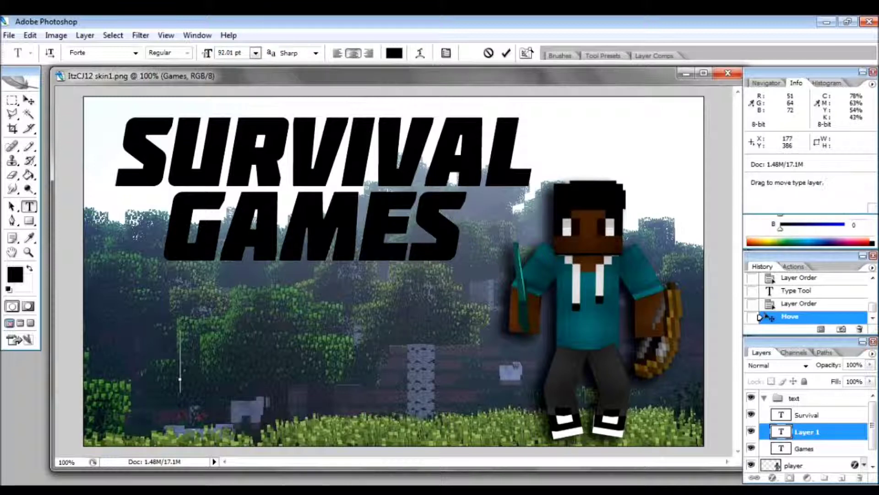
Enter "w/" followed by the client's gamer name as the third text line, checking the requested wording in the Skype chat
{"action": "type", "text": "w/"}
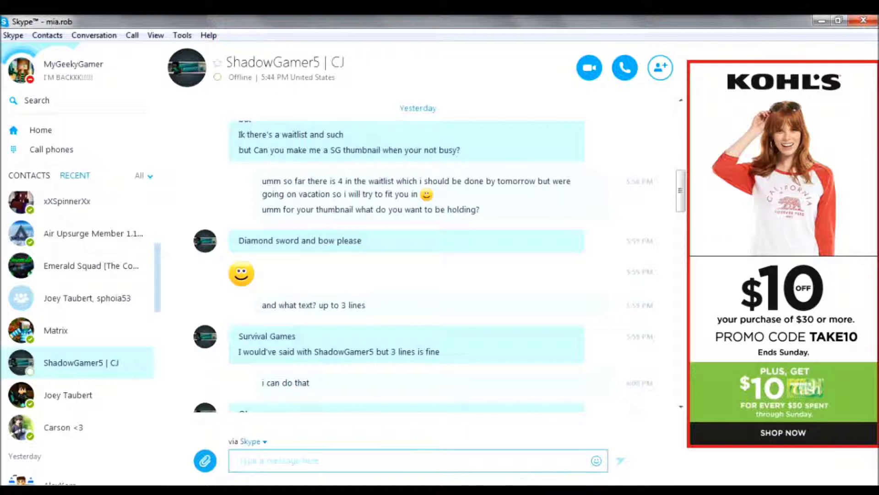
{"action": "left_click", "coordinate": [545, 490]}
{"action": "type", "text": "Sha"}
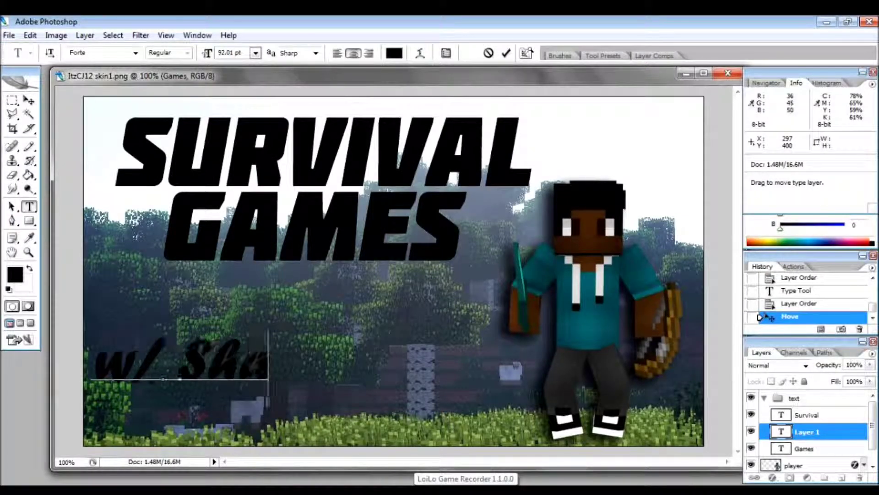
{"action": "type", "text": "dowGamer5"}
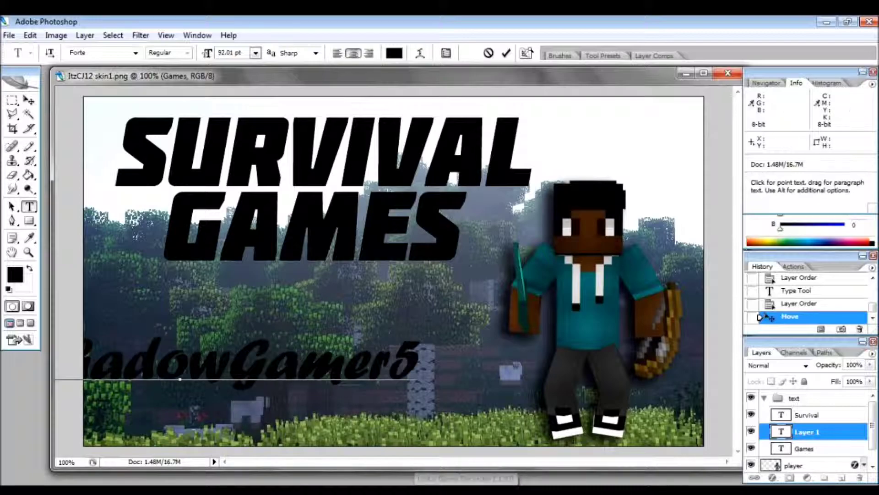
{"action": "key", "text": "alt+Tab"}
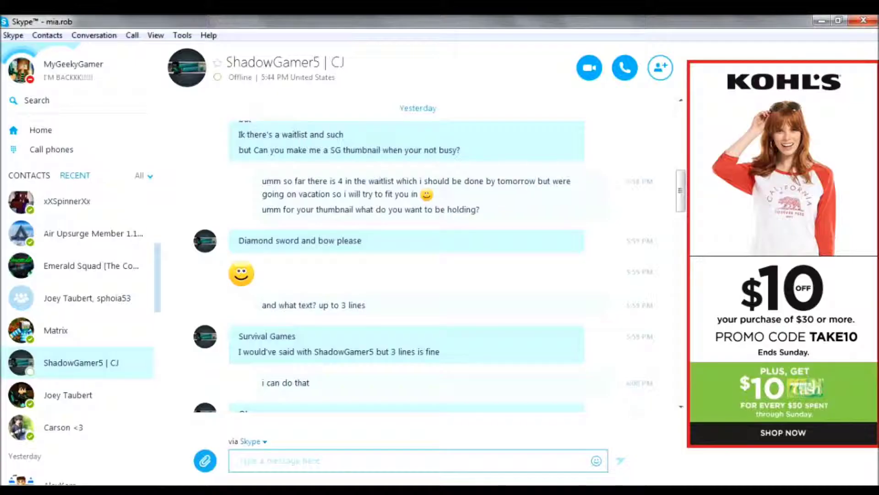
{"action": "key", "text": "alt+Tab"}
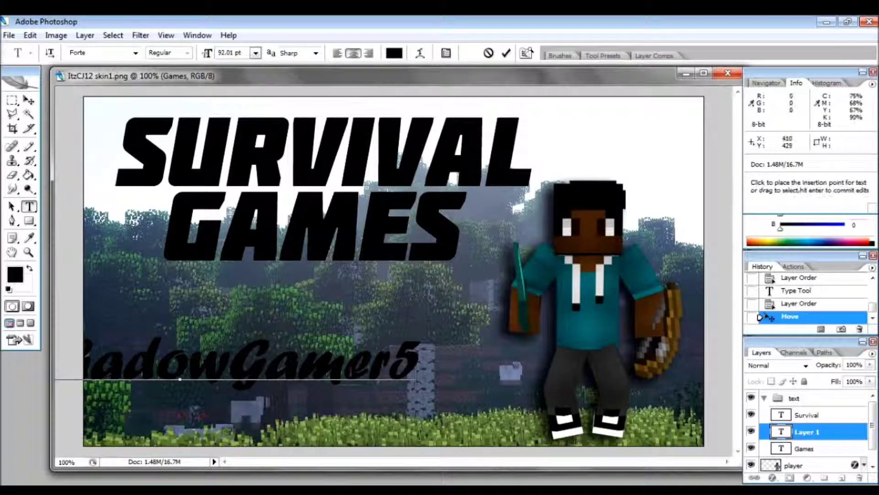
Reduce the gamer-name line to 68.01 pt, centre it below Games and commit the text
{"action": "left_click_drag", "start_coordinate": [174, 336], "coordinate": [337, 309]}
{"action": "left_click_drag", "start_coordinate": [578, 337], "coordinate": [99, 337]}
{"action": "mouse_move", "coordinate": [208, 53]}
{"action": "left_mouse_down"}
{"action": "mouse_move", "coordinate": [173, 53]}
{"action": "mouse_move", "coordinate": [191, 53]}
{"action": "left_mouse_up"}
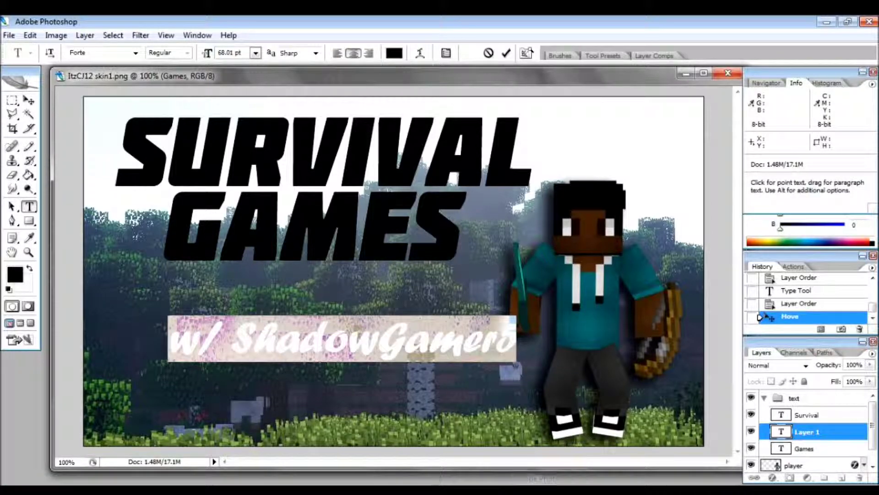
{"action": "left_click_drag", "start_coordinate": [352, 375], "coordinate": [312, 351]}
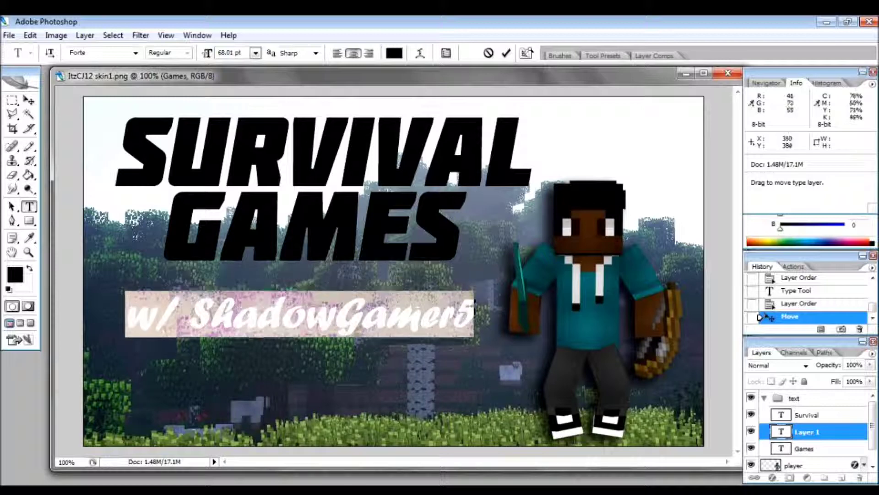
{"action": "left_click", "coordinate": [334, 323]}
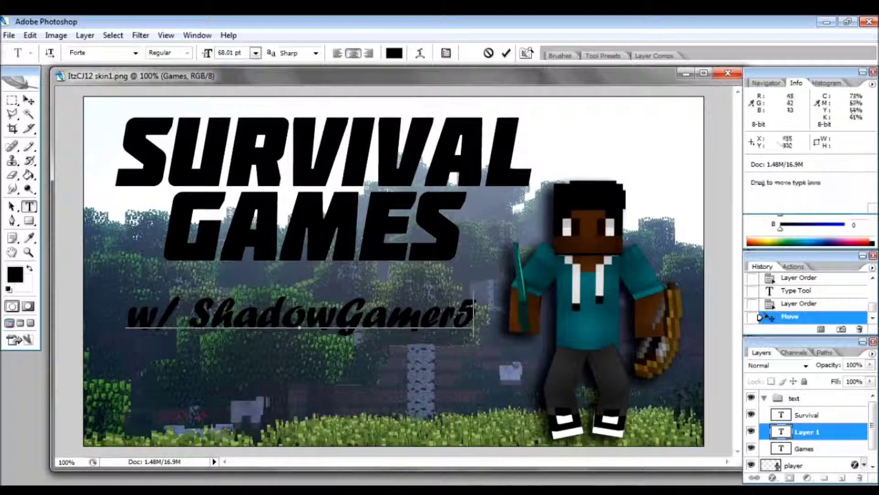
{"action": "key", "text": "ctrl+Return"}
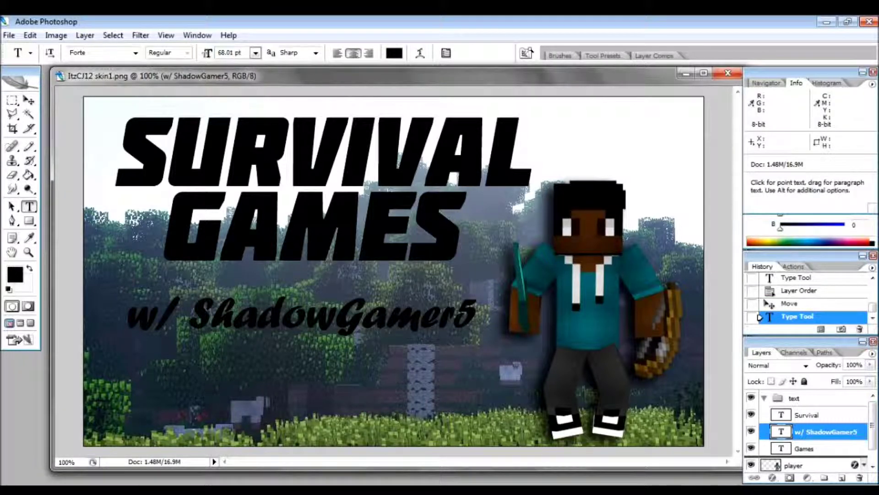
Order the gamer-name layer beneath the Games layer and open its layer style settings
{"action": "key", "text": "ctrl+bracketleft"}
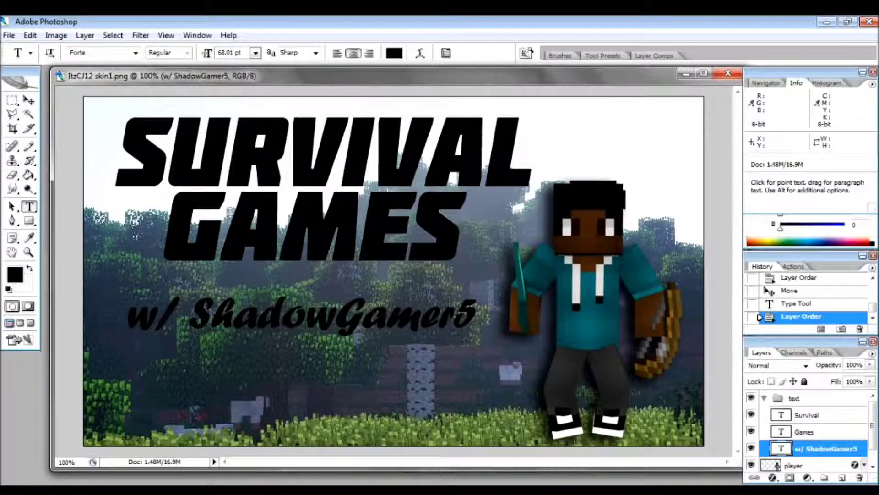
{"action": "double_click", "coordinate": [826, 449]}
{"action": "left_click", "coordinate": [873, 425]}
{"action": "double_click", "coordinate": [863, 449]}
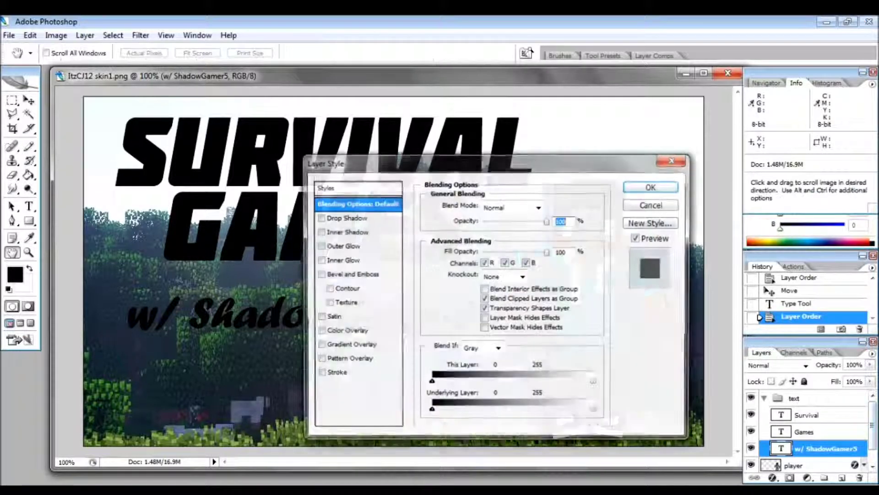
Add a drop shadow to the gamer-name layer with distance 13 px, spread 12% and size 21 px
{"action": "left_click", "coordinate": [346, 217]}
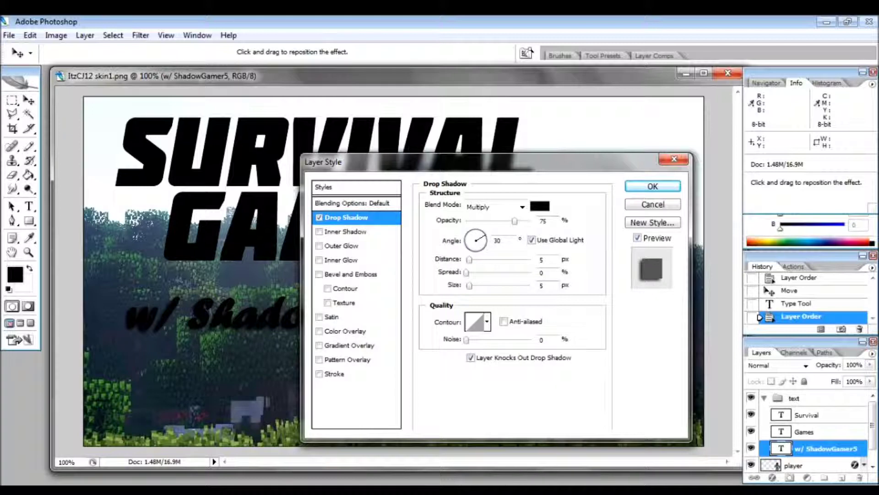
{"action": "key", "text": "BackSpace"}
{"action": "type", "text": "13"}
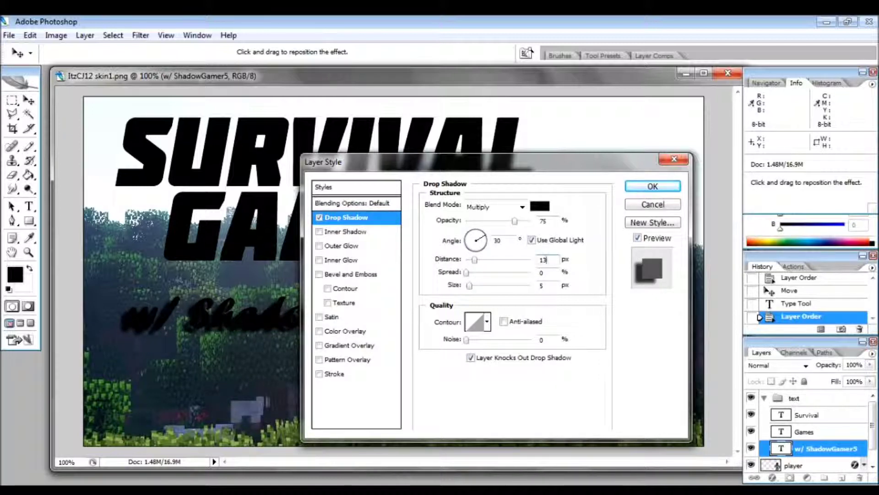
{"action": "key", "text": "Tab"}
{"action": "type", "text": "12"}
{"action": "key", "text": "Tab"}
{"action": "type", "text": "21"}
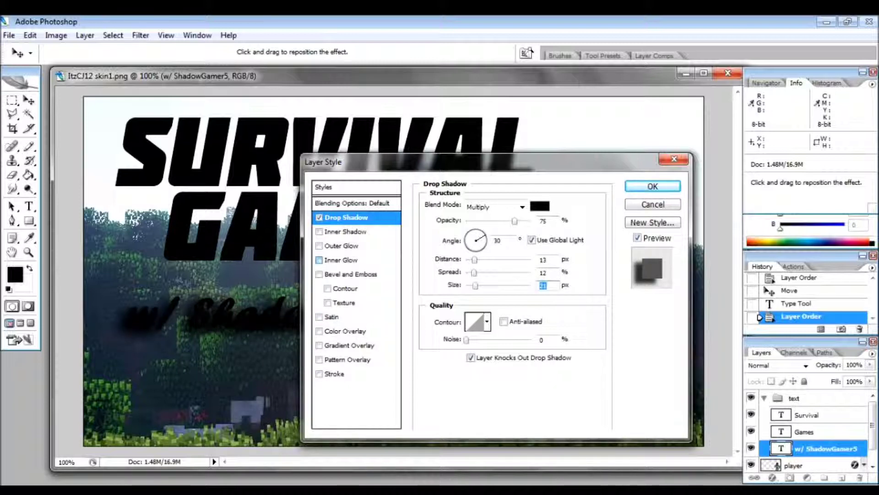
Add an inner glow with the default settings to the gamer-name layer and apply the layer style
{"action": "left_click", "coordinate": [341, 260]}
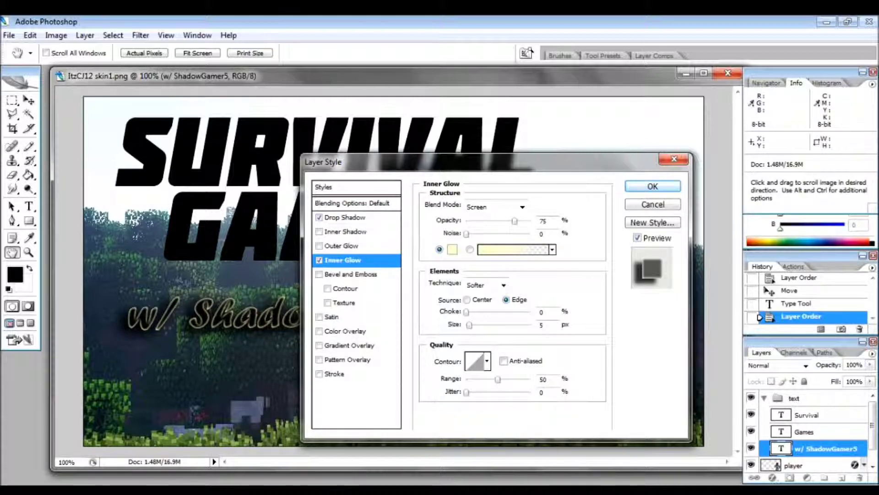
{"action": "left_click", "coordinate": [652, 187]}
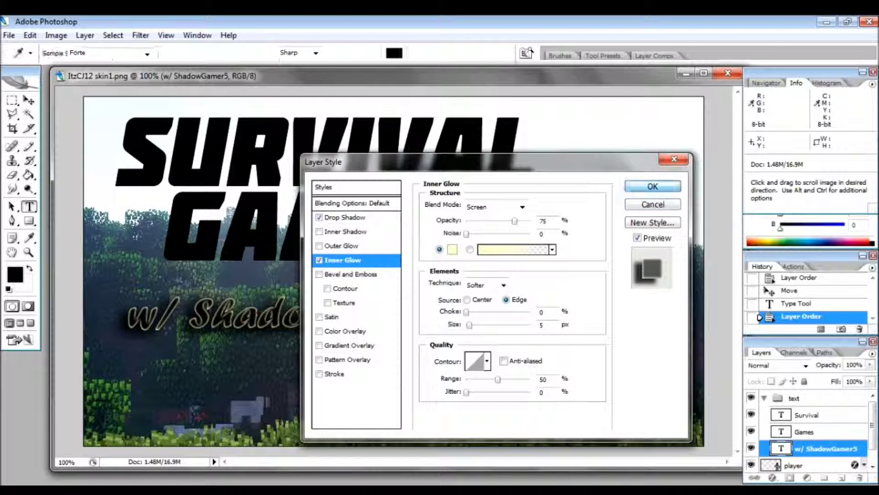
{"action": "key", "text": "t"}
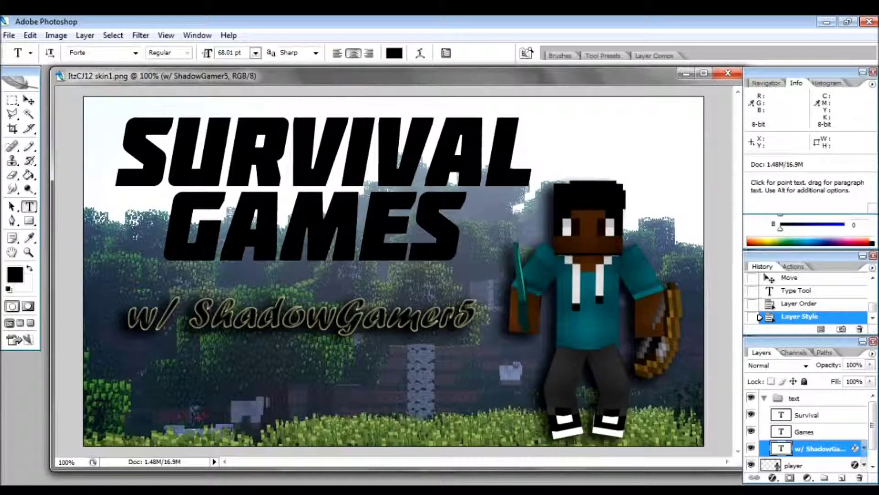
Add a drop shadow to the Survival text layer with distance 13 px, spread 12% and size 21 px
{"action": "double_click", "coordinate": [844, 415]}
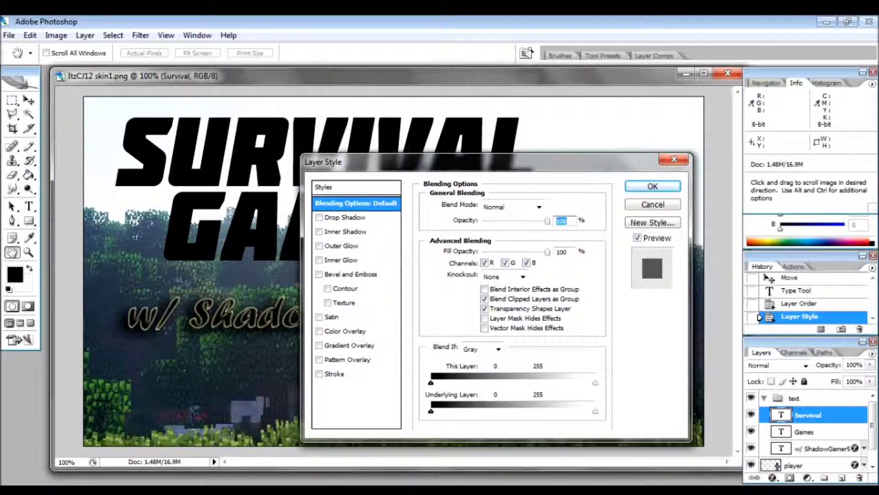
{"action": "left_click", "coordinate": [345, 217]}
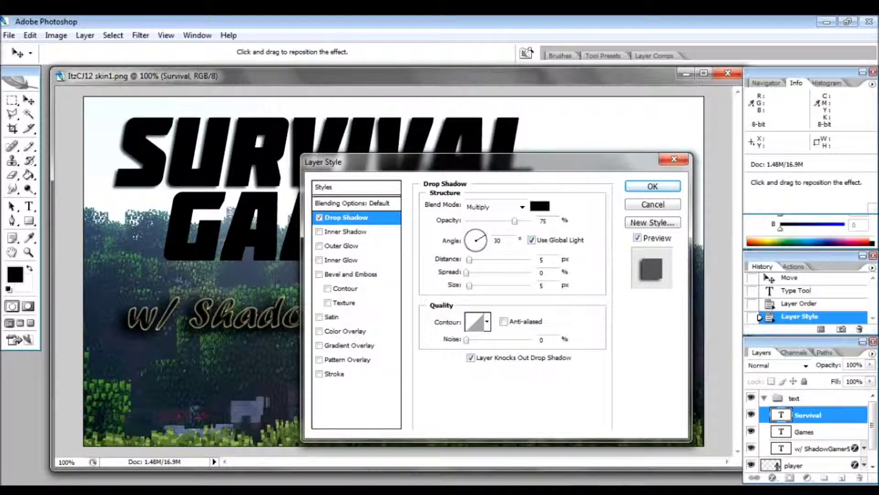
{"action": "double_click", "coordinate": [541, 260]}
{"action": "type", "text": "13"}
{"action": "key", "text": "Tab"}
{"action": "type", "text": "12"}
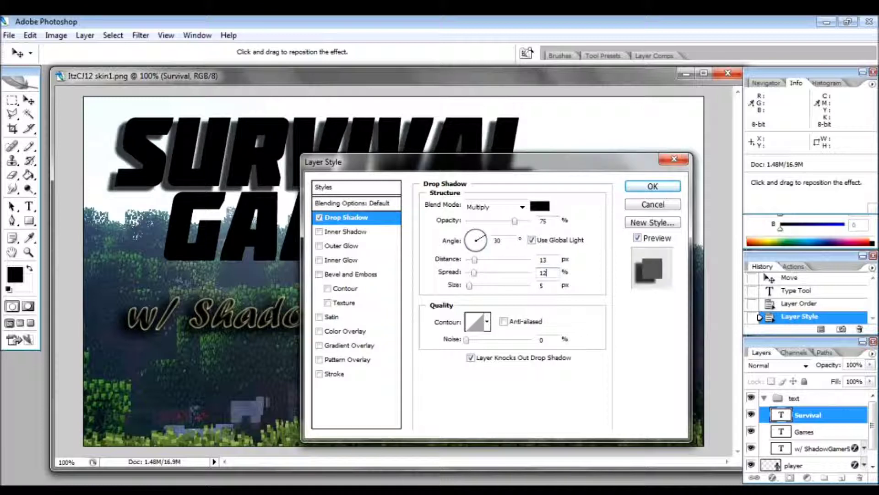
{"action": "key", "text": "Tab"}
{"action": "type", "text": "21"}
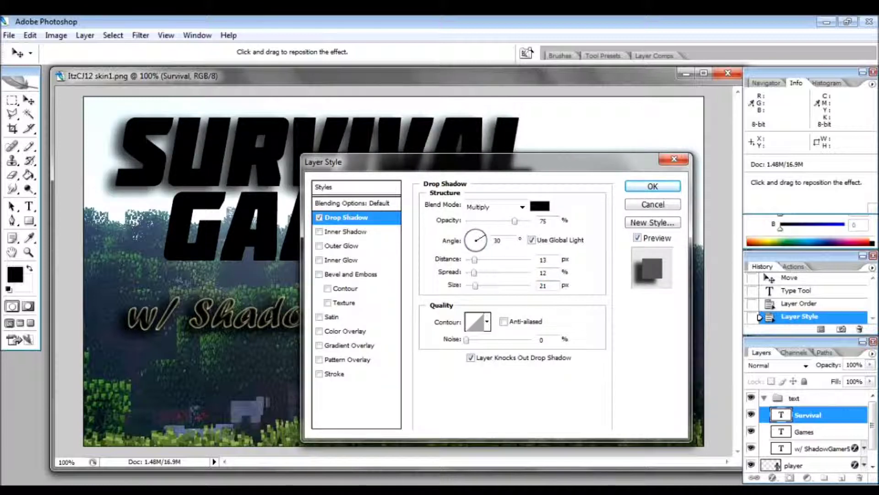
Add a stroke to the Survival layer and, after comparing the position options, set its position to Center
{"action": "left_click", "coordinate": [319, 373]}
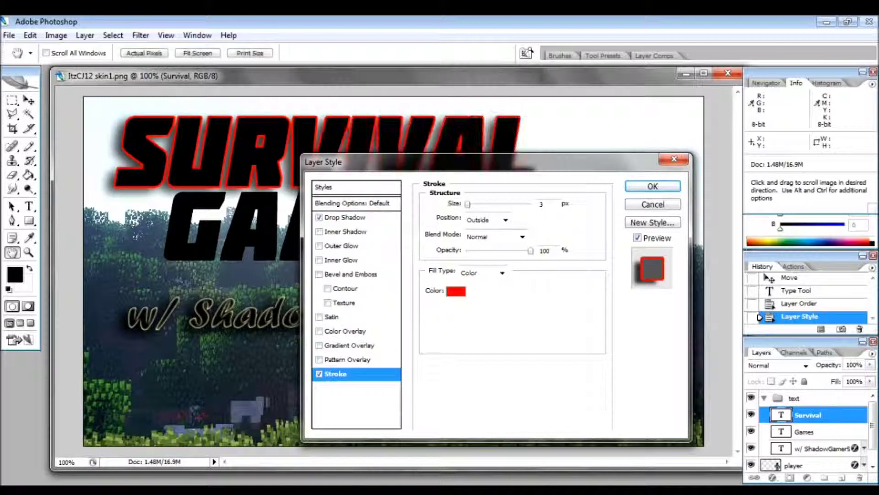
{"action": "left_click", "coordinate": [506, 220]}
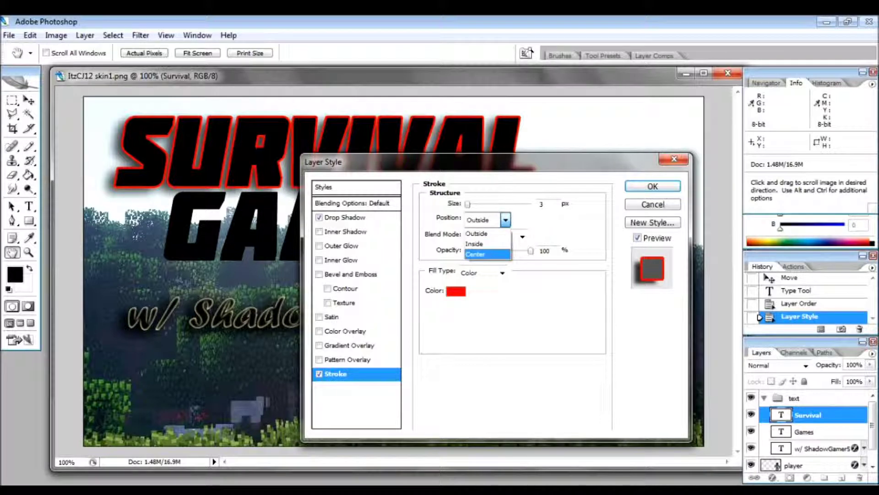
{"action": "left_click", "coordinate": [481, 253]}
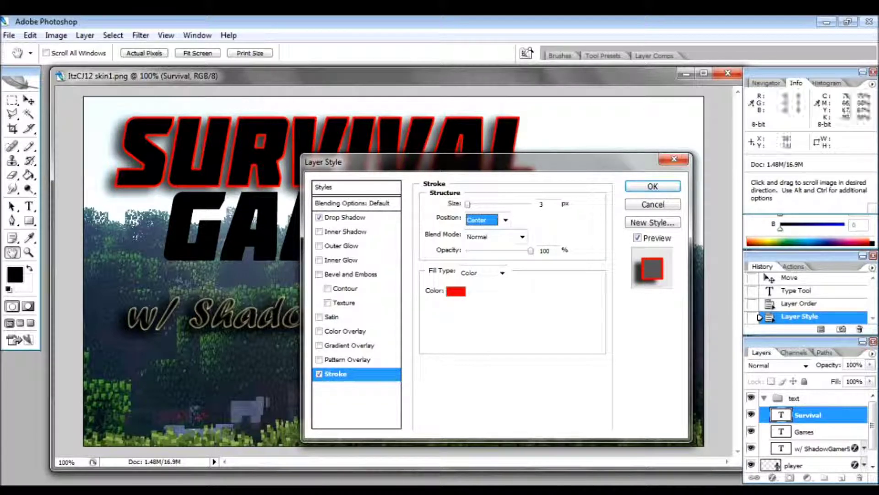
{"action": "left_click", "coordinate": [506, 220]}
{"action": "left_click", "coordinate": [479, 231]}
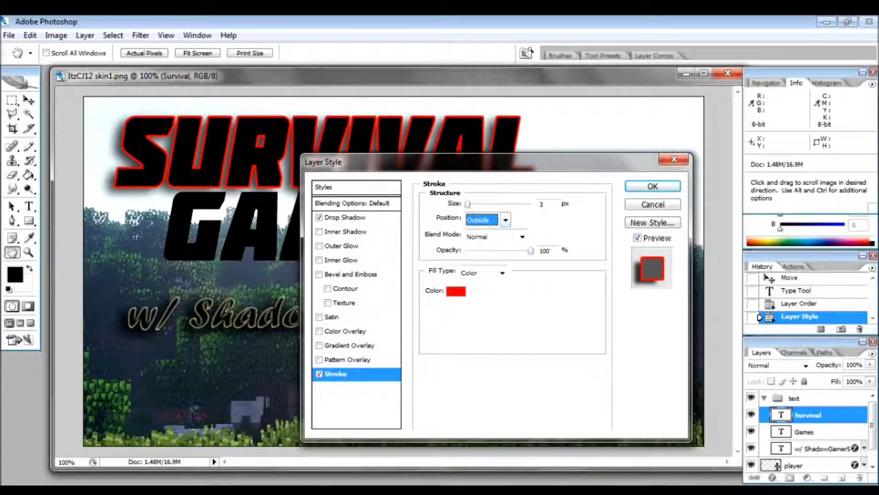
{"action": "left_click", "coordinate": [505, 220]}
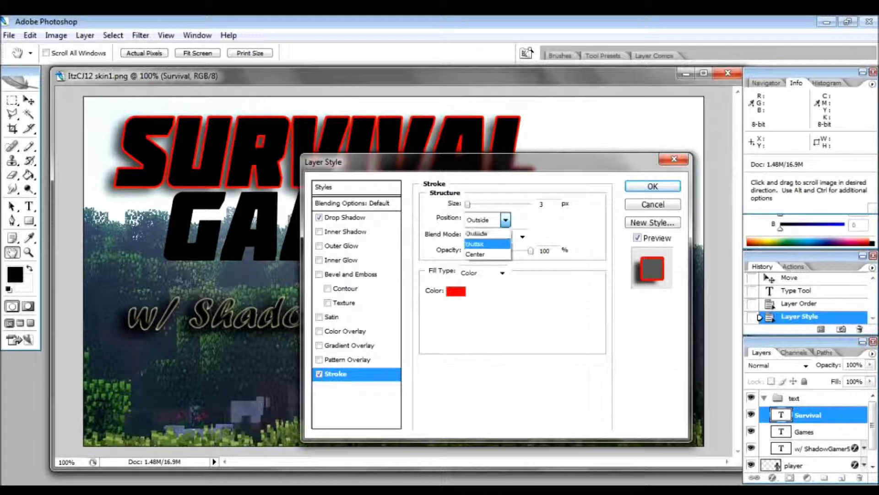
{"action": "left_click", "coordinate": [481, 243]}
{"action": "left_click", "coordinate": [506, 220]}
{"action": "left_click", "coordinate": [479, 252]}
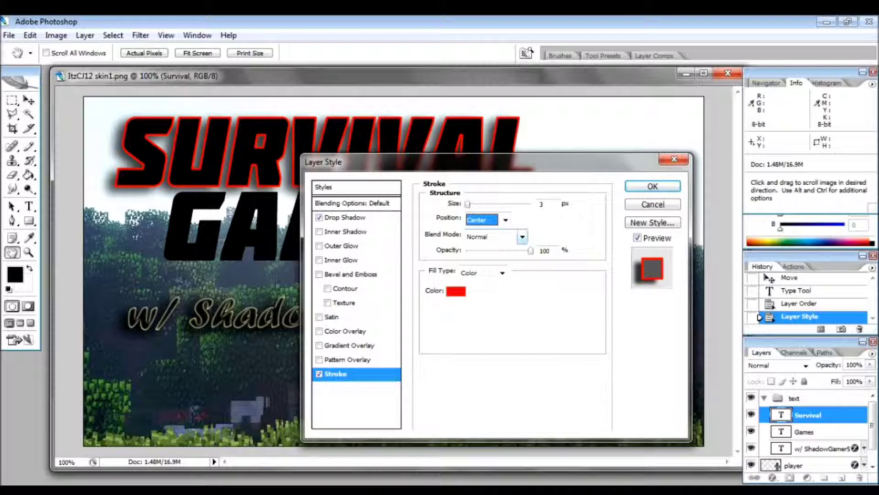
Set the Survival layer's stroke colour to black (000000)
{"action": "left_click", "coordinate": [456, 291]}
{"action": "mouse_move", "coordinate": [580, 263]}
{"action": "left_mouse_down"}
{"action": "mouse_move", "coordinate": [497, 405]}
{"action": "mouse_move", "coordinate": [497, 324]}
{"action": "mouse_move", "coordinate": [514, 324]}
{"action": "mouse_move", "coordinate": [498, 350]}
{"action": "mouse_move", "coordinate": [498, 403]}
{"action": "left_mouse_up"}
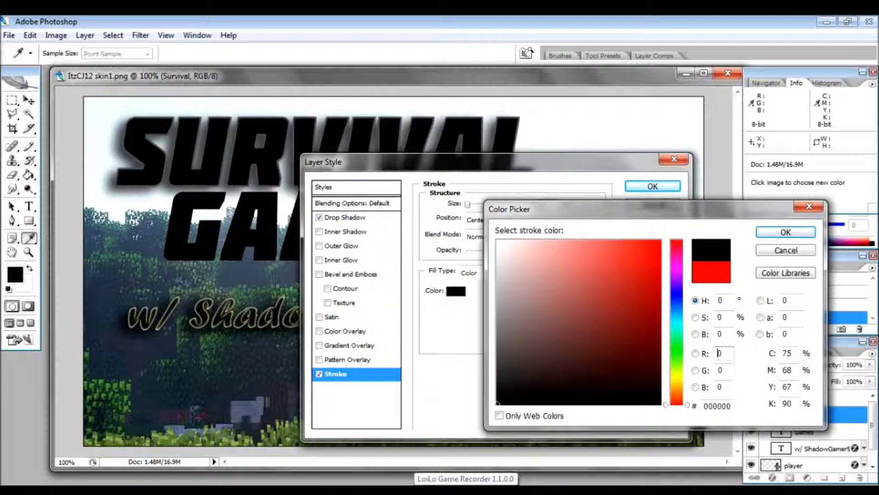
{"action": "key", "text": "Return"}
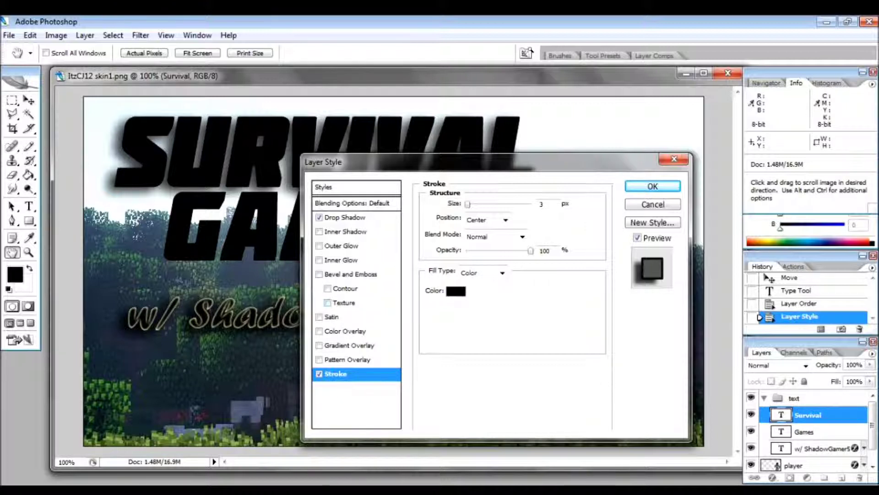
Enable a gradient overlay on the Survival layer, leave the colour overlay off, and open the gradient for editing
{"action": "left_click", "coordinate": [349, 346]}
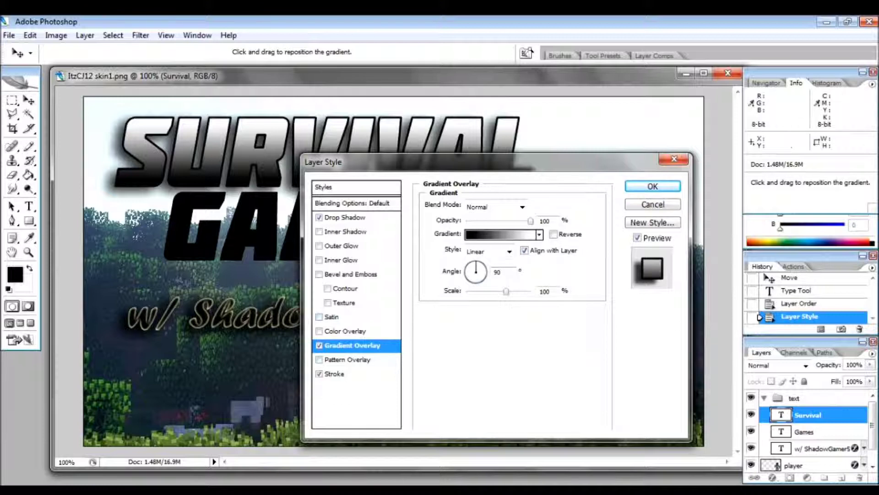
{"action": "left_click", "coordinate": [319, 332]}
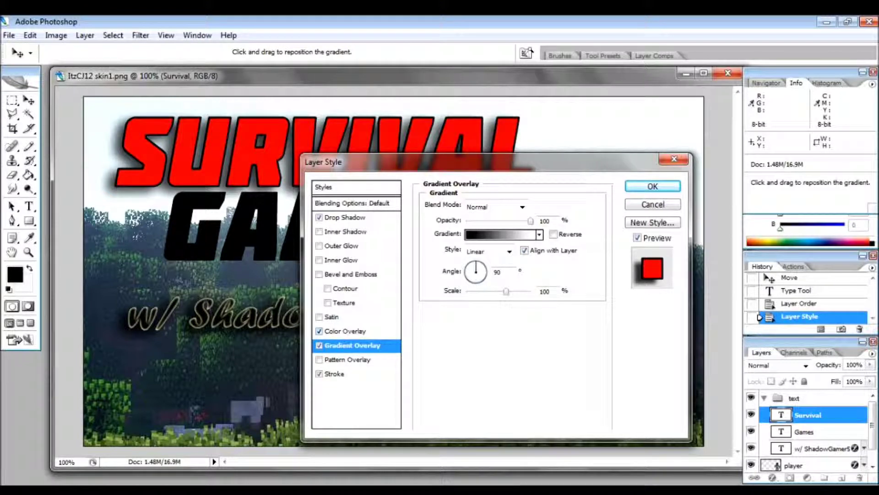
{"action": "left_click", "coordinate": [319, 330]}
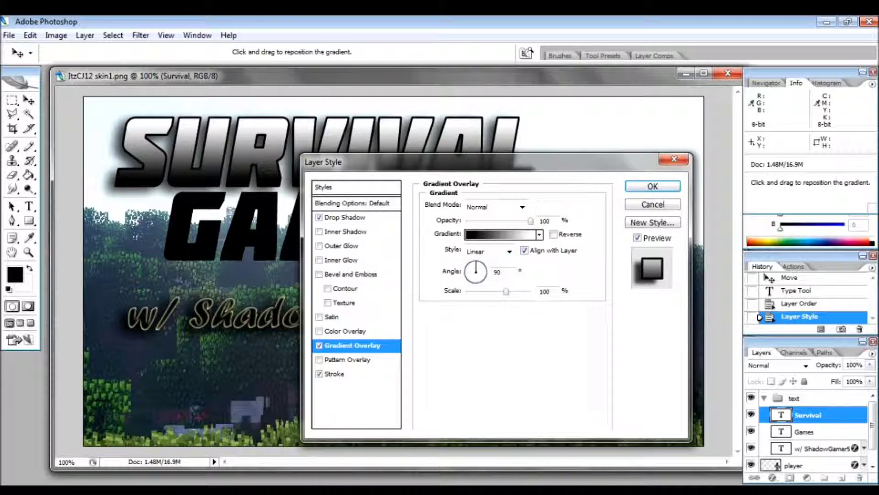
{"action": "left_click", "coordinate": [500, 235]}
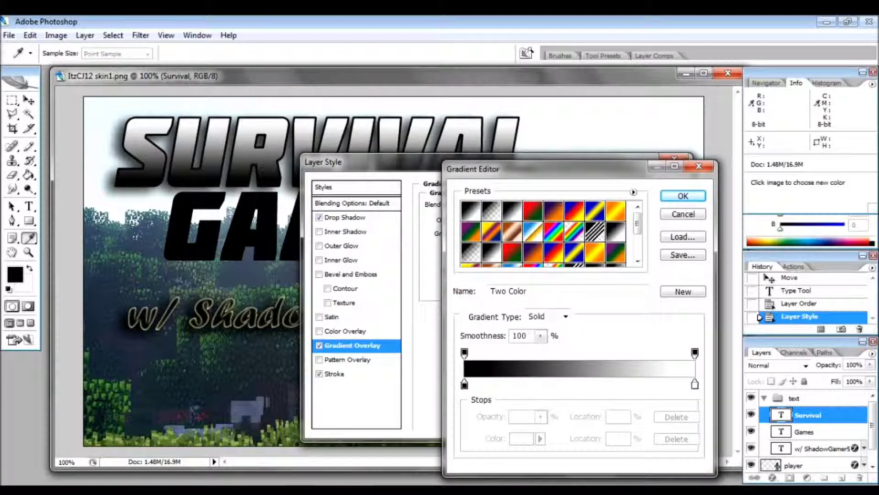
Change the gradient's black start stop to a dark orange-brown, 733300
{"action": "double_click", "coordinate": [465, 384]}
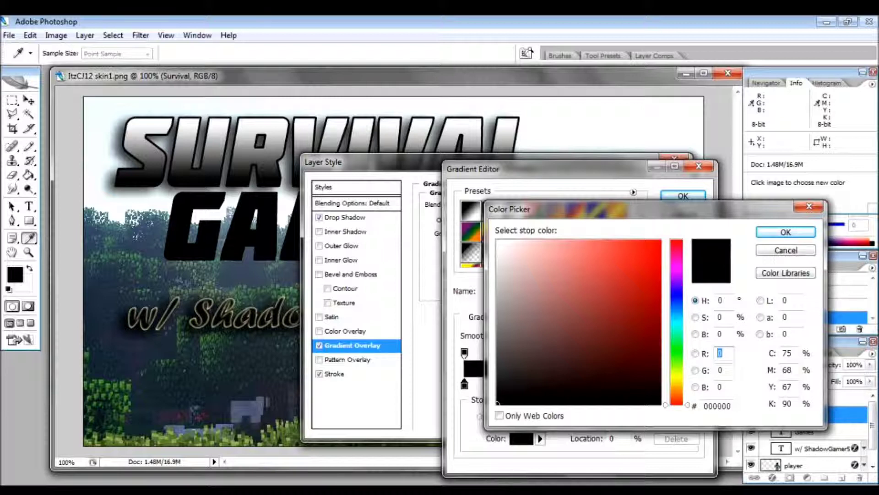
{"action": "left_click_drag", "start_coordinate": [624, 315], "coordinate": [661, 357]}
{"action": "key", "text": "Up"}
{"action": "key", "text": "Up"}
{"action": "key", "text": "Up"}
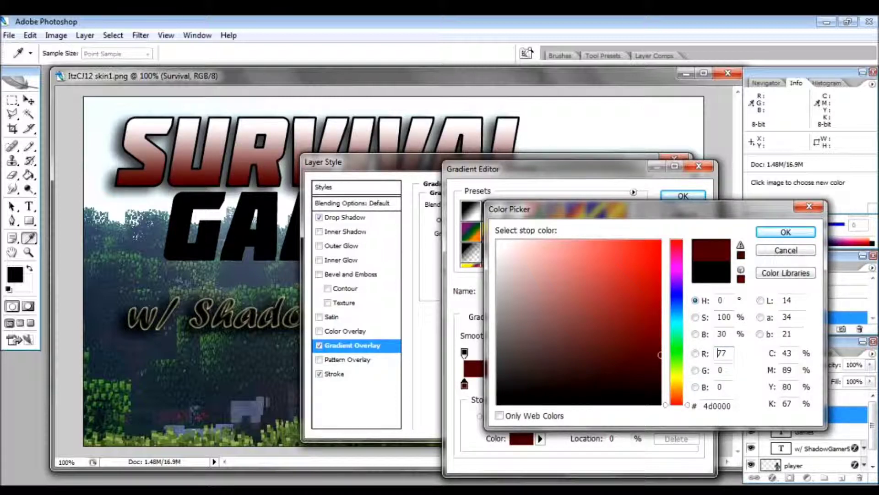
{"action": "mouse_move", "coordinate": [677, 405]}
{"action": "left_mouse_down"}
{"action": "mouse_move", "coordinate": [677, 286]}
{"action": "mouse_move", "coordinate": [677, 400]}
{"action": "mouse_move", "coordinate": [677, 372]}
{"action": "mouse_move", "coordinate": [677, 393]}
{"action": "left_mouse_up"}
{"action": "mouse_move", "coordinate": [626, 330]}
{"action": "left_mouse_down"}
{"action": "mouse_move", "coordinate": [661, 323]}
{"action": "mouse_move", "coordinate": [660, 341]}
{"action": "mouse_move", "coordinate": [658, 316]}
{"action": "mouse_move", "coordinate": [660, 330]}
{"action": "left_mouse_up"}
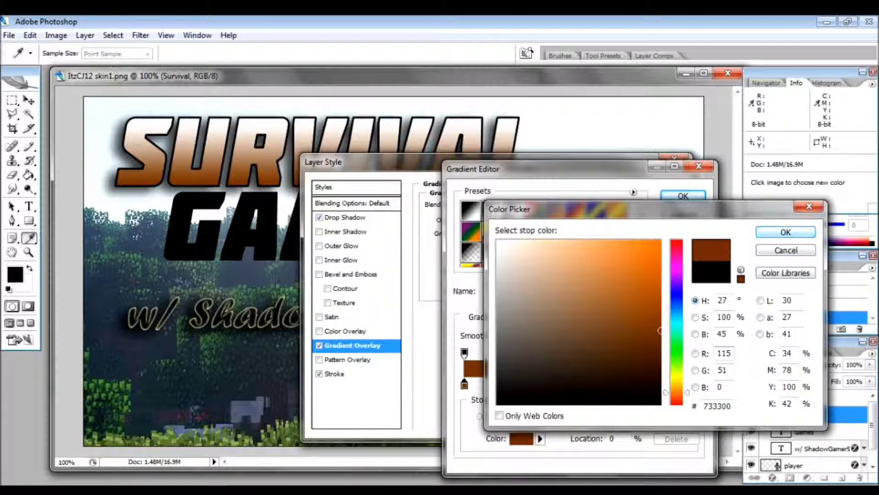
{"action": "key", "text": "Return"}
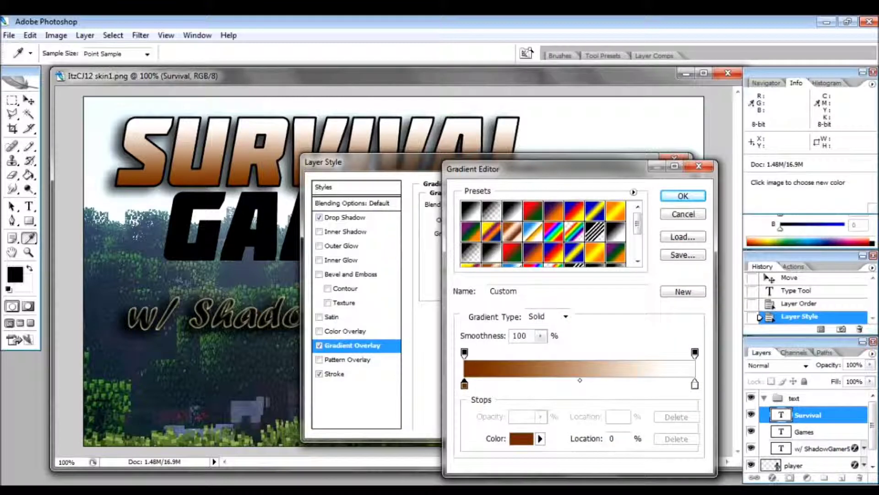
Try orange tones for the gradient's white end stop, then set it to bright red, fc0000
{"action": "double_click", "coordinate": [695, 385]}
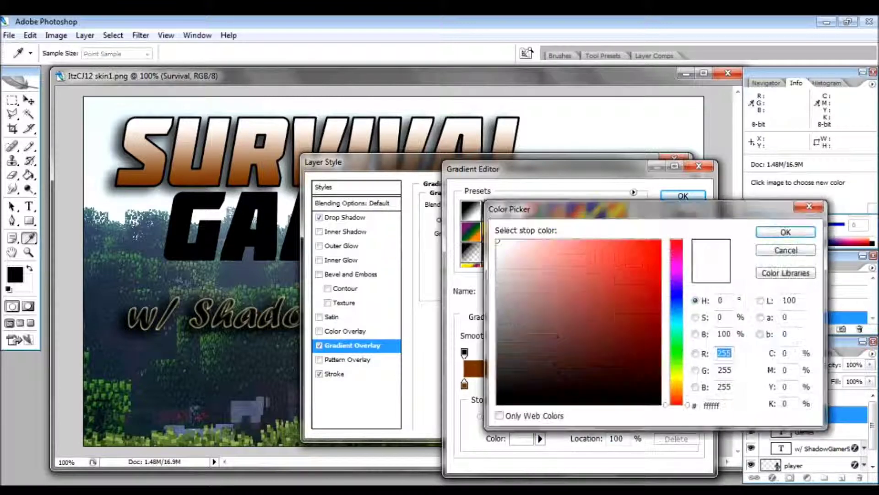
{"action": "left_click_drag", "start_coordinate": [642, 272], "coordinate": [564, 242]}
{"action": "left_click", "coordinate": [584, 240]}
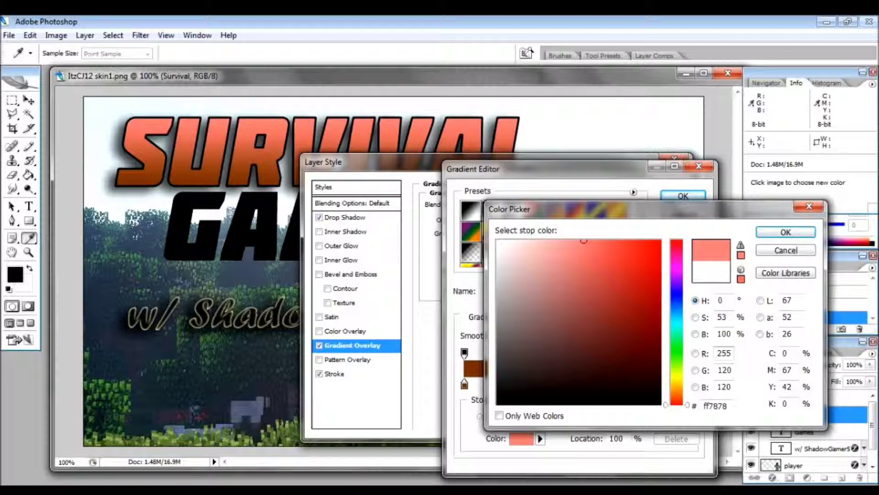
{"action": "left_click", "coordinate": [677, 393]}
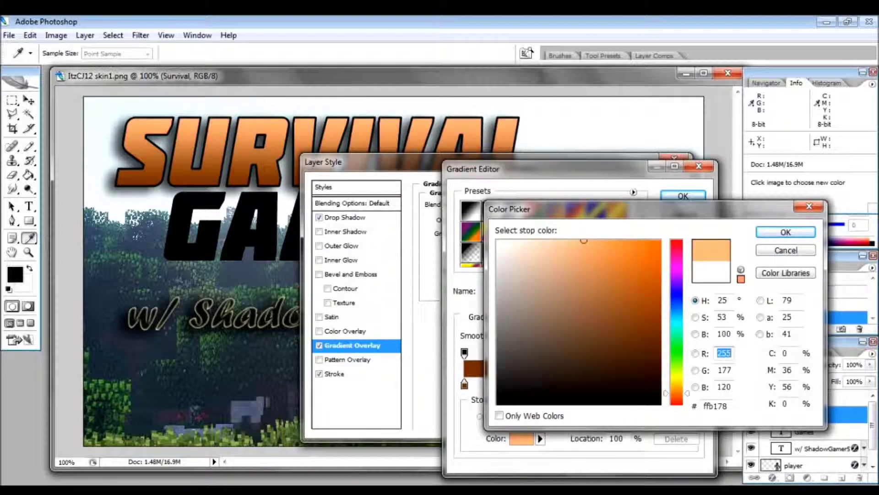
{"action": "left_click", "coordinate": [677, 395]}
{"action": "left_click", "coordinate": [661, 240]}
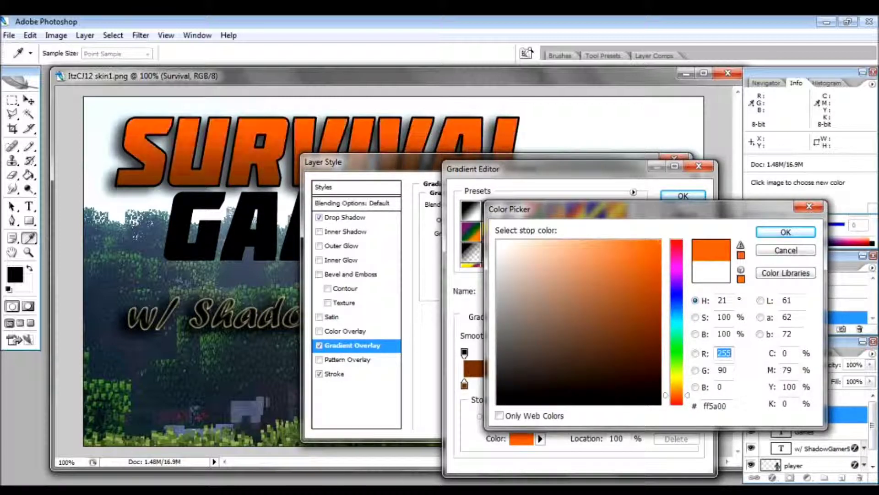
{"action": "mouse_move", "coordinate": [660, 241]}
{"action": "left_mouse_down"}
{"action": "mouse_move", "coordinate": [609, 255]}
{"action": "mouse_move", "coordinate": [635, 260]}
{"action": "mouse_move", "coordinate": [626, 261]}
{"action": "mouse_move", "coordinate": [630, 248]}
{"action": "left_mouse_up"}
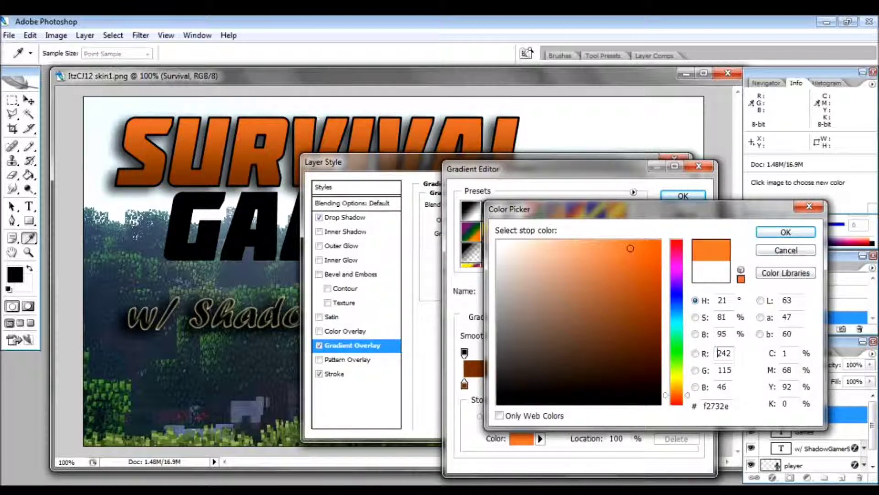
{"action": "left_click", "coordinate": [660, 241]}
{"action": "left_click", "coordinate": [677, 240]}
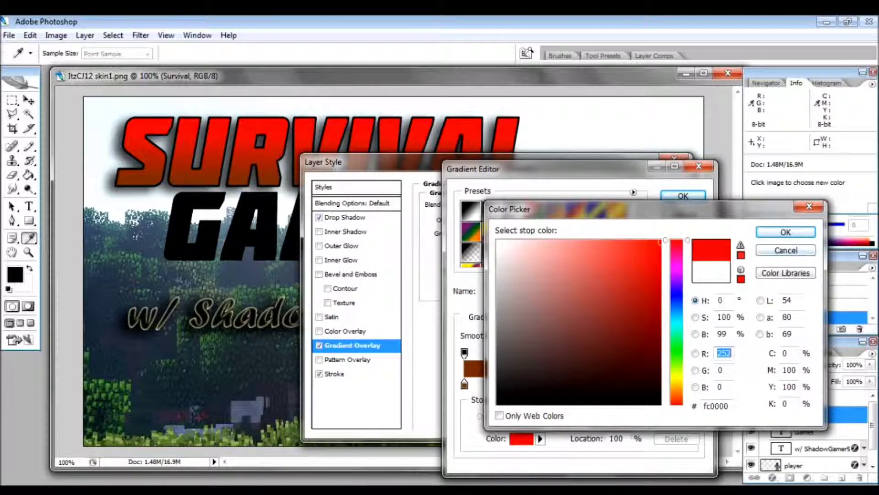
{"action": "key", "text": "Return"}
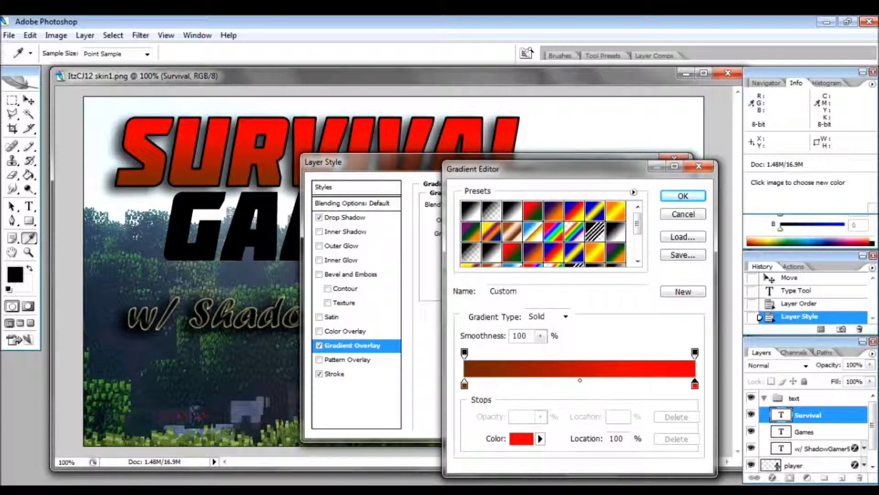
Try shifting both gradient stops inward, leaving the brown stop at 10%
{"action": "left_click_drag", "start_coordinate": [465, 384], "coordinate": [492, 384]}
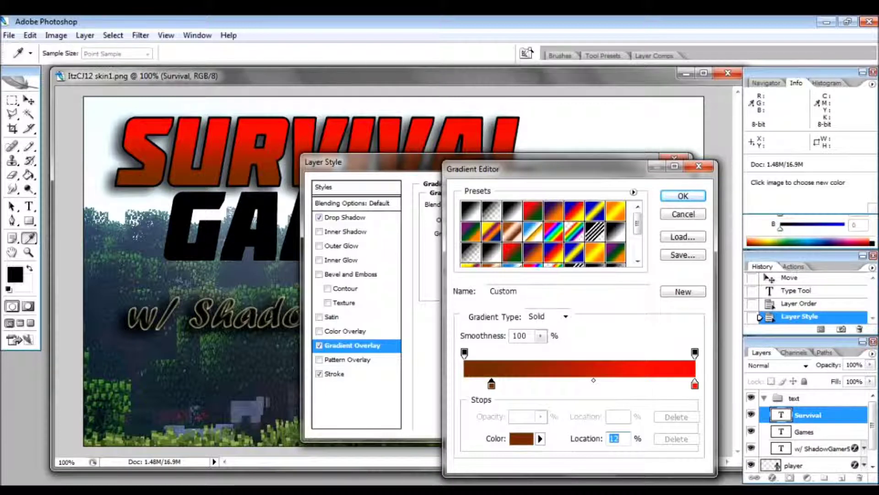
{"action": "left_click_drag", "start_coordinate": [492, 384], "coordinate": [518, 384]}
{"action": "left_click_drag", "start_coordinate": [695, 384], "coordinate": [666, 384]}
{"action": "left_click_drag", "start_coordinate": [518, 384], "coordinate": [488, 384]}
Recolour the gradient's brown stop to dark red, 730000
{"action": "double_click", "coordinate": [488, 383]}
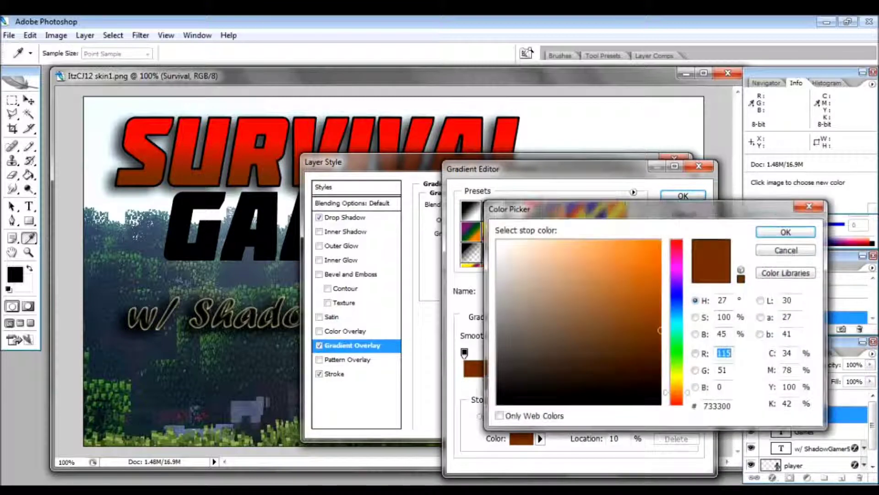
{"action": "left_click_drag", "start_coordinate": [677, 393], "coordinate": [677, 404]}
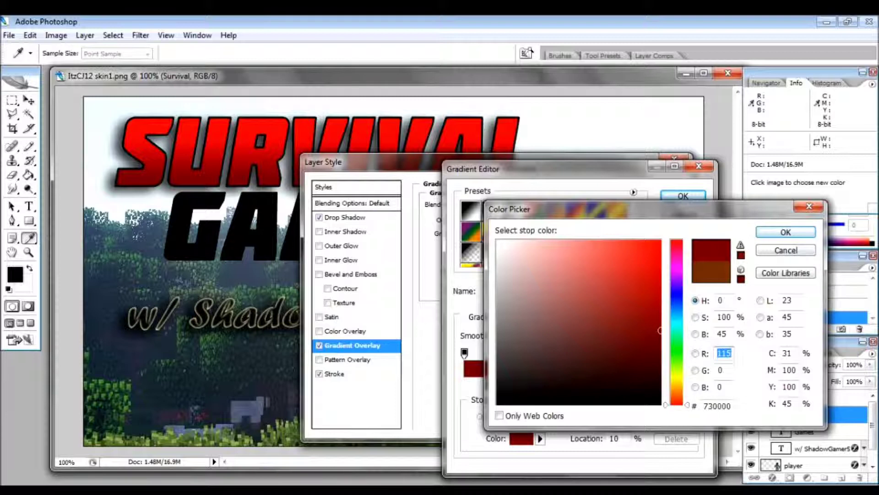
{"action": "key", "text": "Return"}
Position the dark red stop at 28% and the bright red stop at 91%, and accept the gradient
{"action": "left_click_drag", "start_coordinate": [488, 384], "coordinate": [537, 384]}
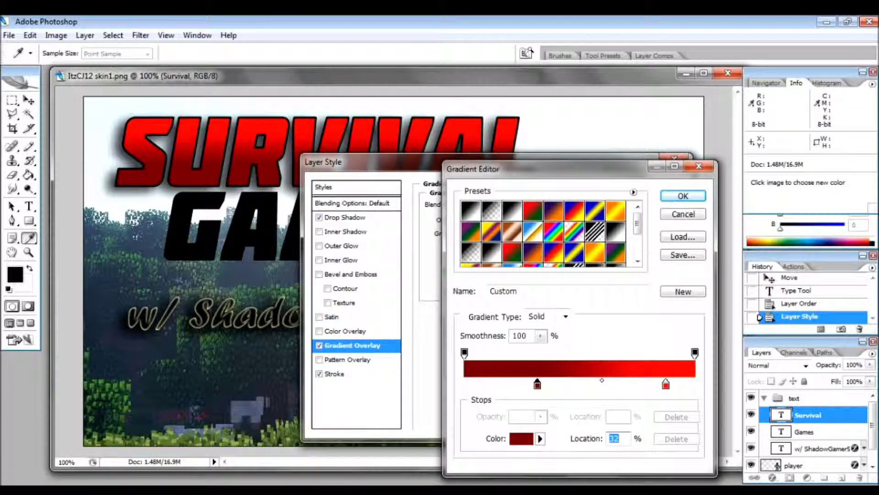
{"action": "left_click_drag", "start_coordinate": [666, 383], "coordinate": [678, 384]}
{"action": "type", "text": "88"}
{"action": "left_click_drag", "start_coordinate": [537, 384], "coordinate": [530, 384]}
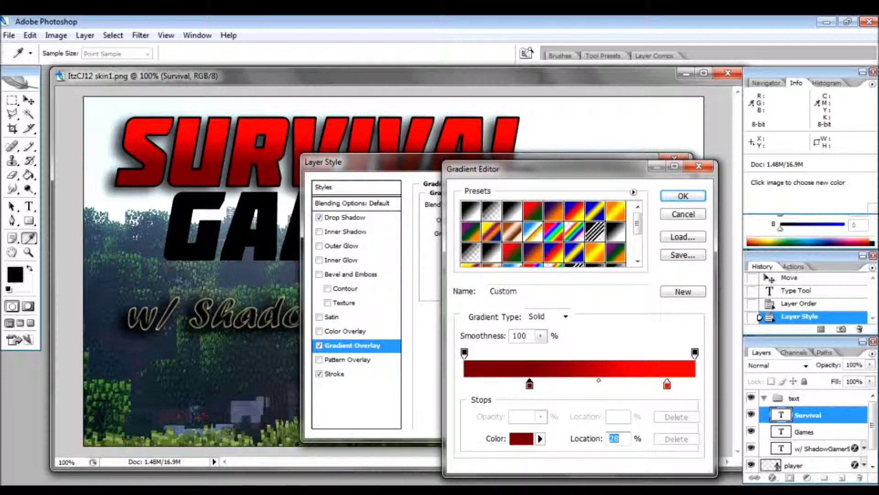
{"action": "left_click_drag", "start_coordinate": [668, 383], "coordinate": [675, 384]}
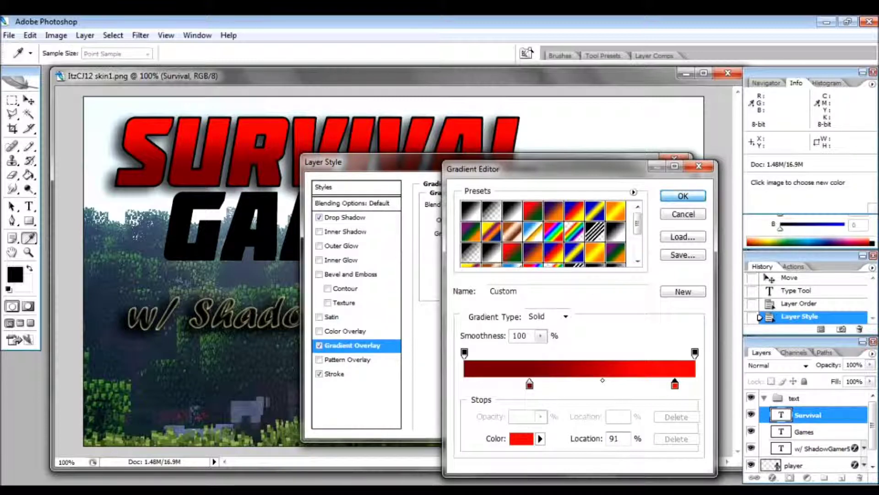
{"action": "key", "text": "Return"}
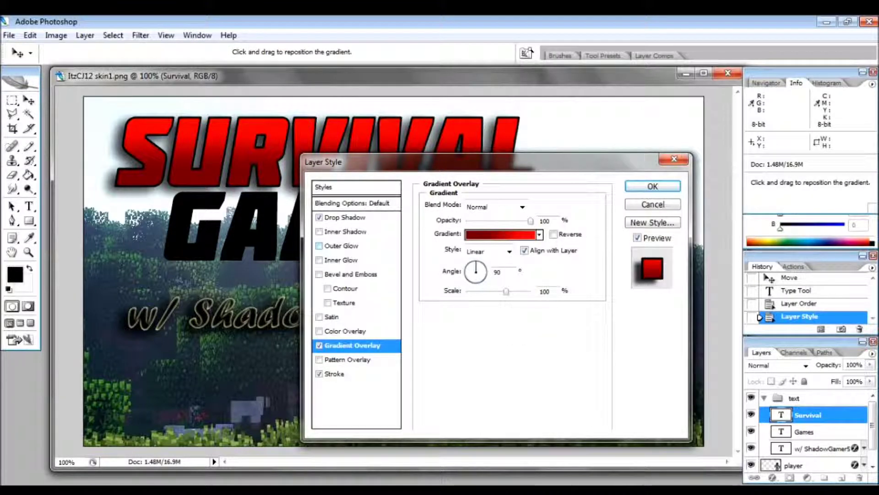
Add an inner glow to the Survival text and set its colour to white, ffffff
{"action": "left_click", "coordinate": [342, 260]}
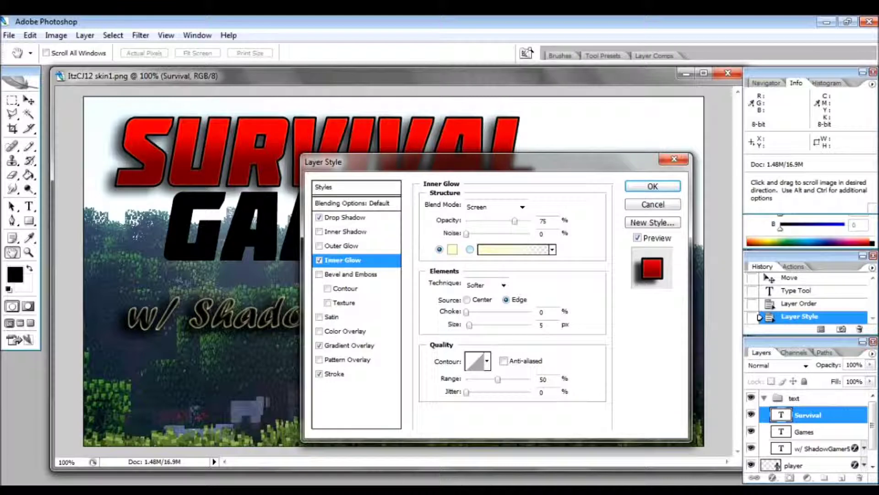
{"action": "left_click", "coordinate": [452, 249]}
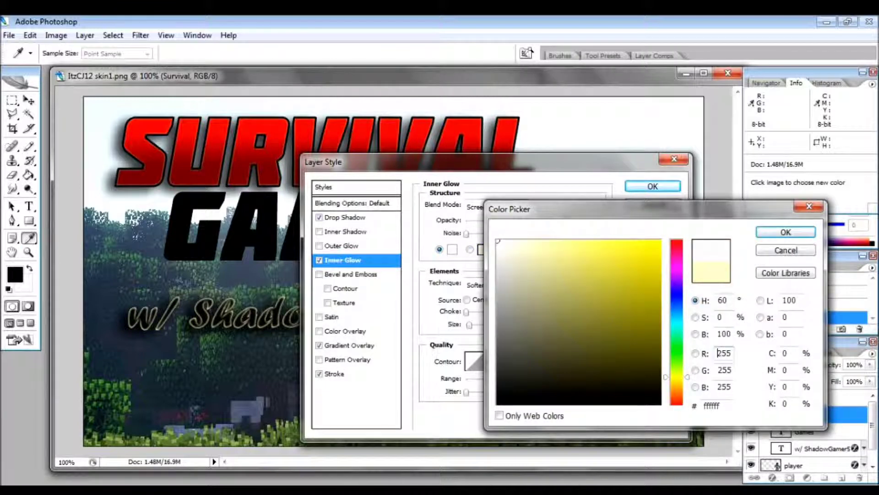
{"action": "left_click", "coordinate": [786, 232]}
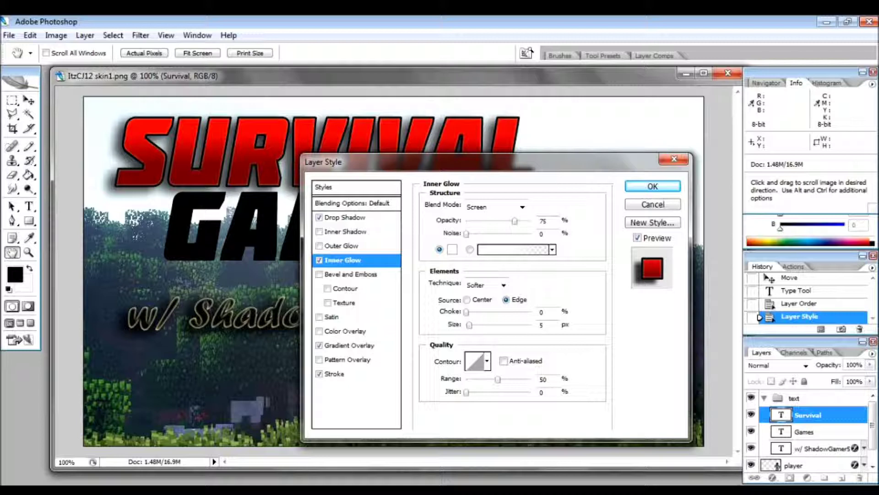
Try several inner glow sizes for the Survival text, settle on 18 px, and apply the layer style
{"action": "double_click", "coordinate": [542, 325]}
{"action": "type", "text": "18"}
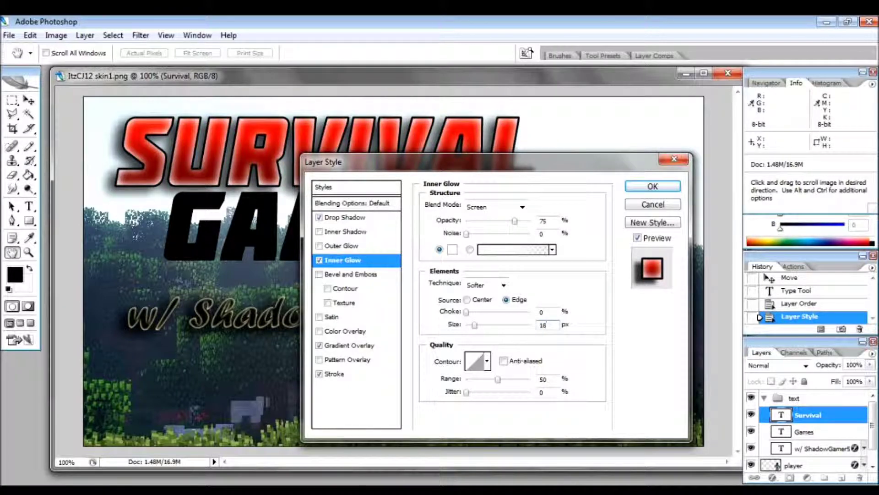
{"action": "mouse_move", "coordinate": [474, 325]}
{"action": "left_mouse_down"}
{"action": "mouse_move", "coordinate": [530, 325]}
{"action": "mouse_move", "coordinate": [466, 325]}
{"action": "mouse_move", "coordinate": [475, 325]}
{"action": "left_mouse_up"}
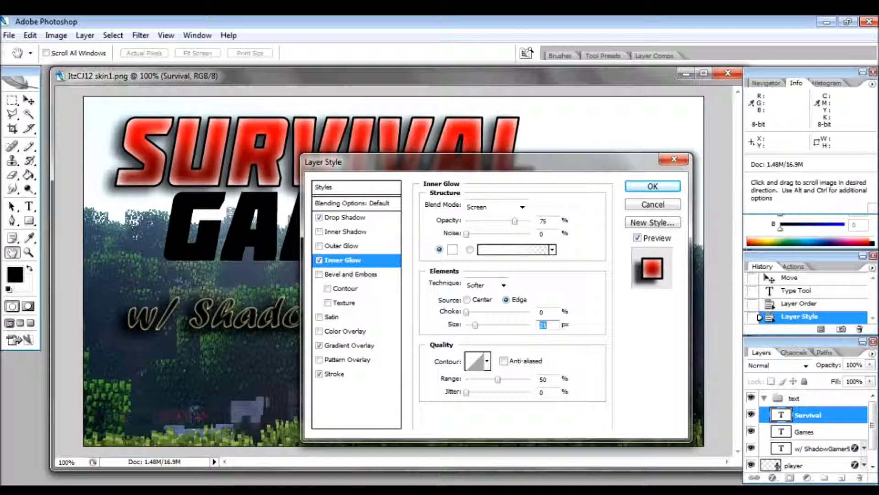
{"action": "type", "text": "13"}
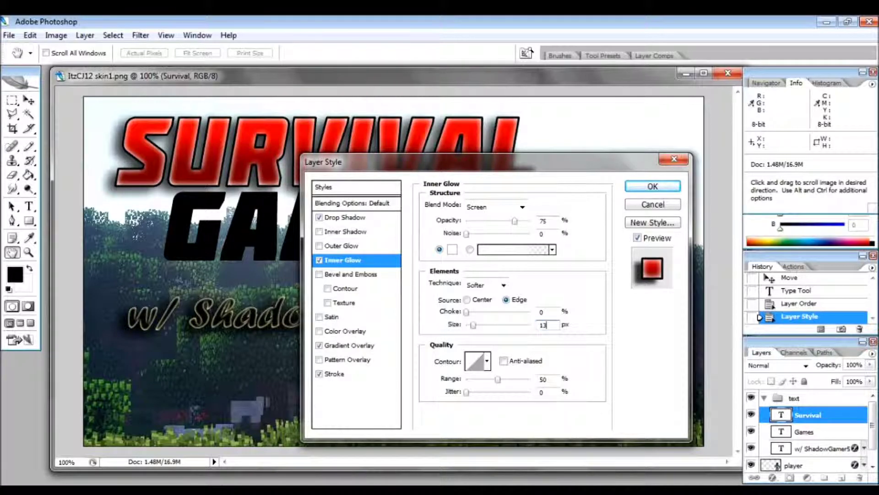
{"action": "type", "text": "18"}
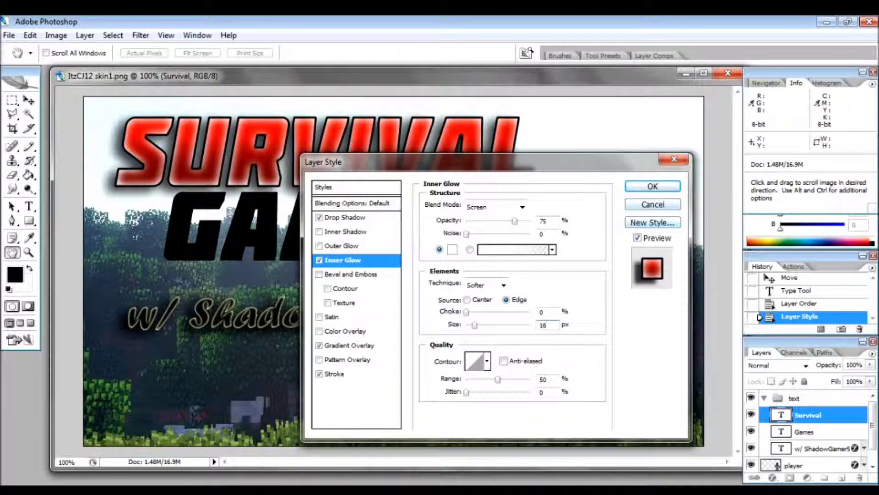
{"action": "key", "text": "Return"}
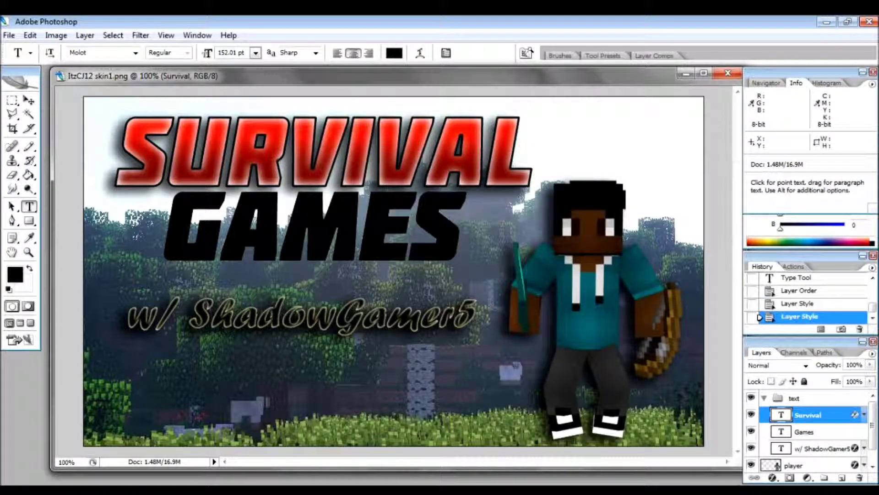
Add a drop shadow to the Games text with distance 13 px, spread 12% and size 21 px, leaving inner shadow off
{"action": "double_click", "coordinate": [836, 432]}
{"action": "left_click", "coordinate": [345, 218]}
{"action": "double_click", "coordinate": [542, 260]}
{"action": "type", "text": "13"}
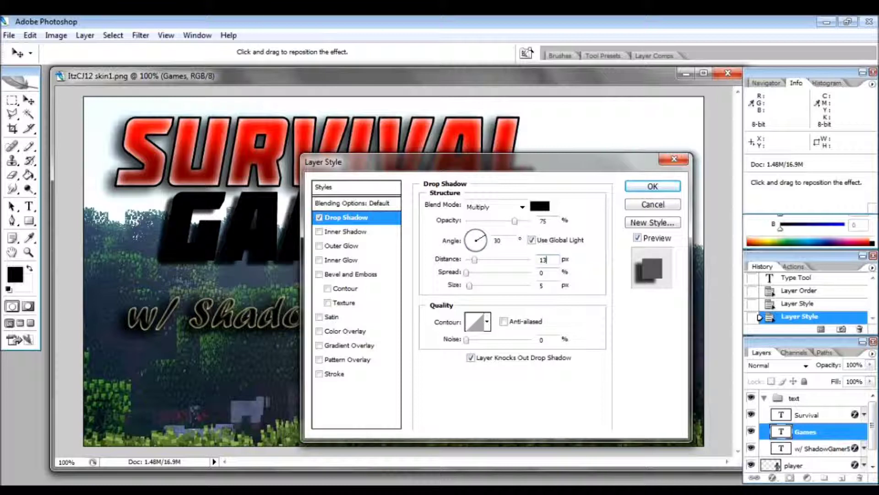
{"action": "type", "text": "12"}
{"action": "key", "text": "Tab"}
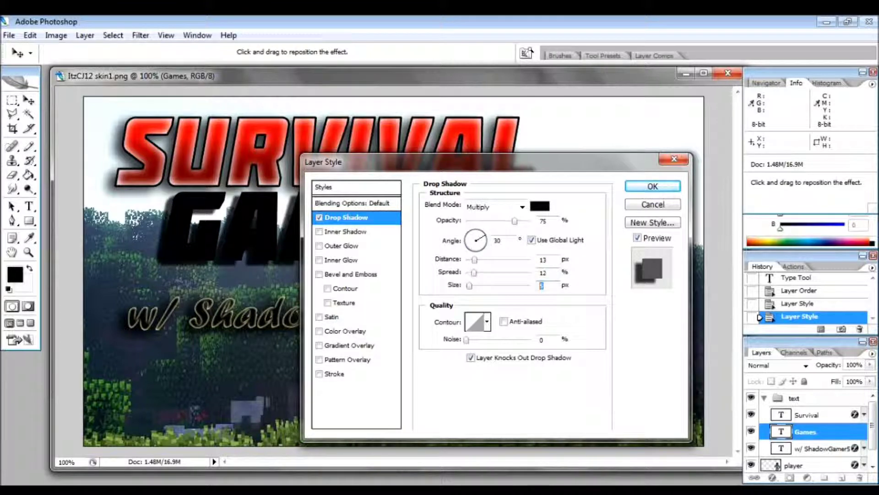
{"action": "type", "text": "21"}
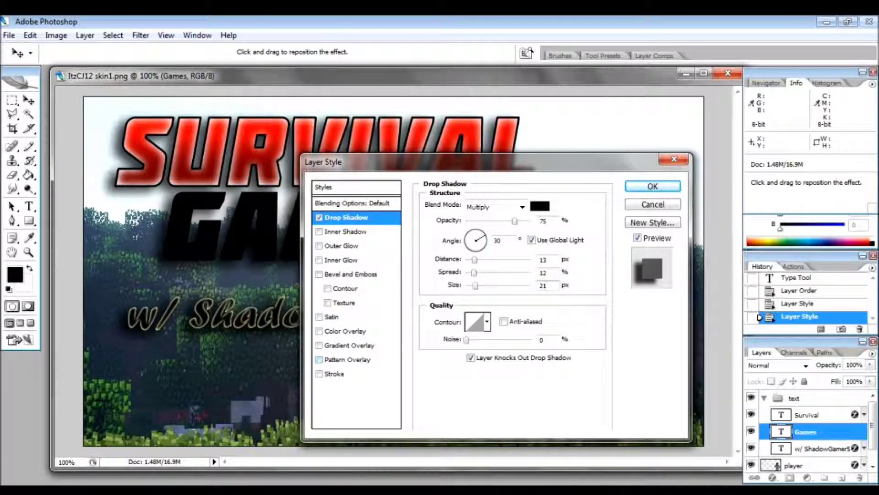
{"action": "left_click", "coordinate": [319, 231]}
{"action": "left_click", "coordinate": [319, 232]}
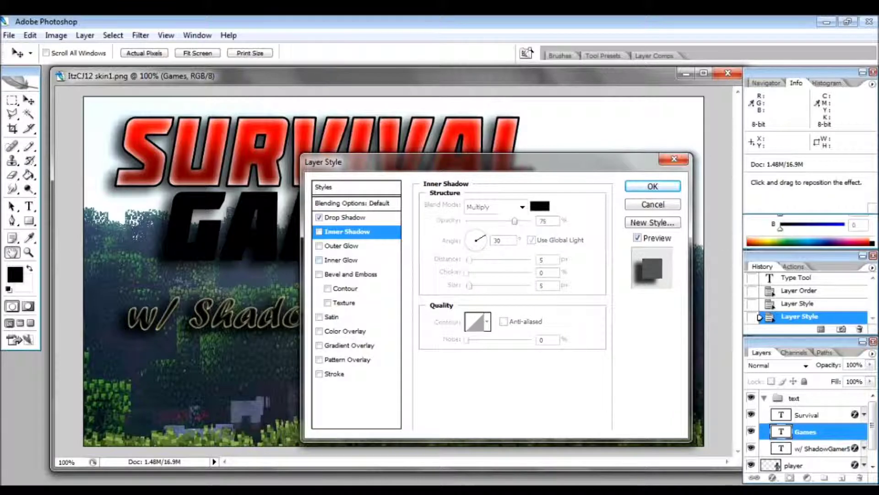
Add a white, ffffff, inner glow to the Games text with a size of 18 px
{"action": "left_click", "coordinate": [320, 260]}
{"action": "left_click", "coordinate": [453, 249]}
{"action": "left_click", "coordinate": [498, 240]}
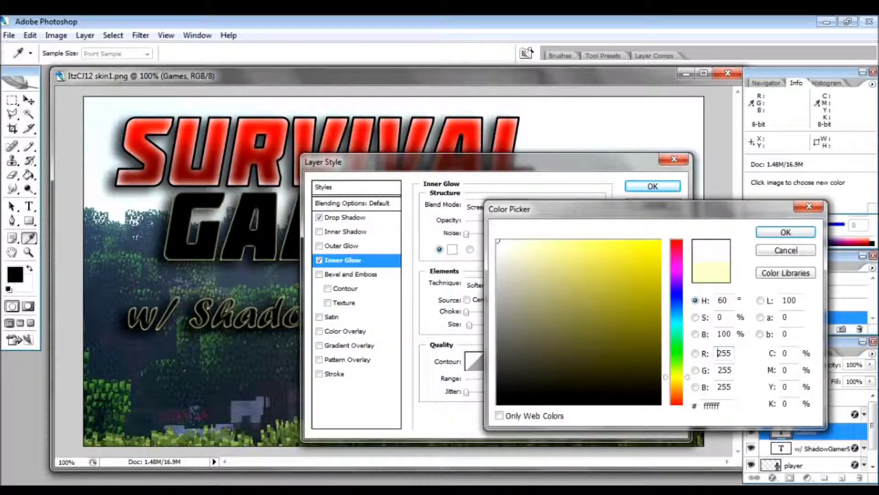
{"action": "key", "text": "Return"}
{"action": "double_click", "coordinate": [542, 324]}
{"action": "type", "text": "18"}
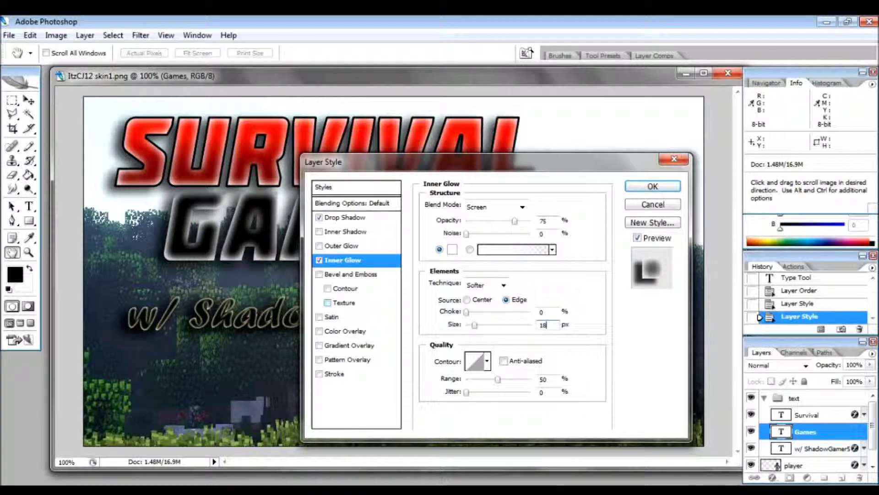
Add a black, 000000, stroke to the Games text and set its position to Center
{"action": "left_click", "coordinate": [334, 374]}
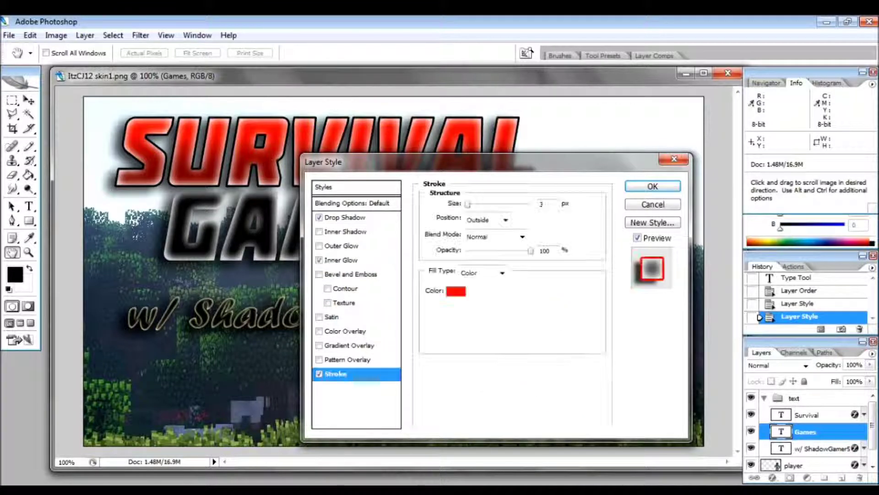
{"action": "left_click", "coordinate": [456, 291]}
{"action": "mouse_move", "coordinate": [513, 353]}
{"action": "left_mouse_down"}
{"action": "mouse_move", "coordinate": [496, 369]}
{"action": "mouse_move", "coordinate": [495, 407]}
{"action": "left_mouse_up"}
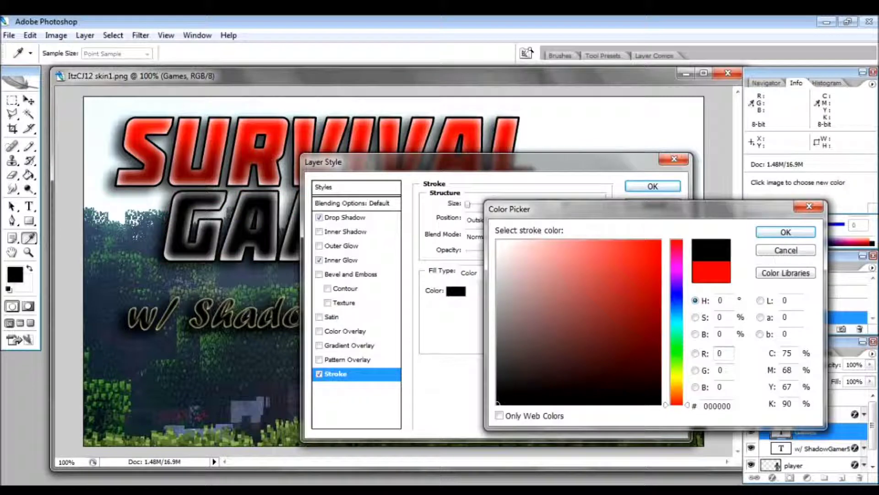
{"action": "left_click", "coordinate": [785, 232]}
{"action": "left_click", "coordinate": [506, 220]}
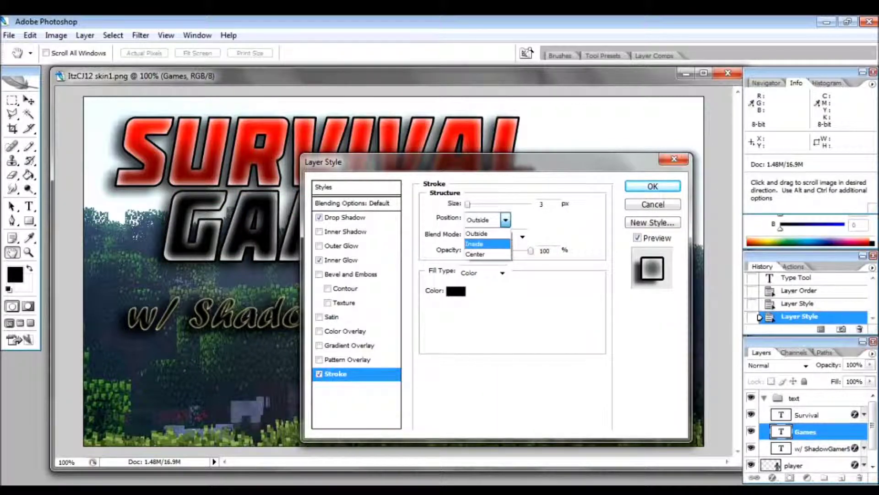
{"action": "left_click", "coordinate": [474, 244]}
{"action": "left_click", "coordinate": [505, 220]}
{"action": "left_click", "coordinate": [475, 254]}
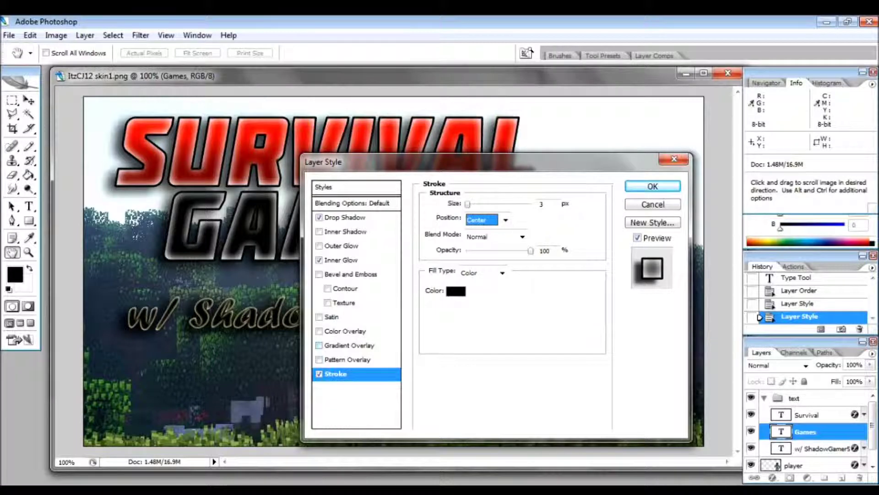
Add a gradient overlay to the Games text and recolour the gradient's black stop to dark green, 135a00
{"action": "left_click", "coordinate": [349, 345]}
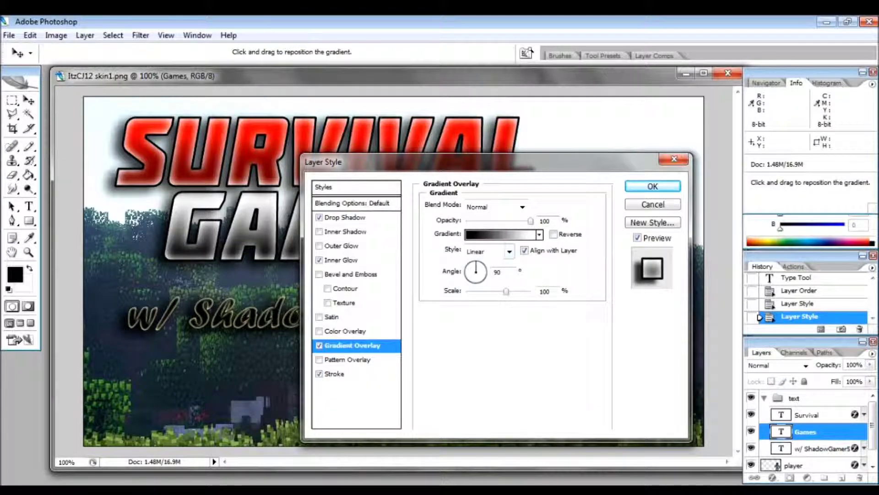
{"action": "left_click", "coordinate": [513, 235]}
{"action": "double_click", "coordinate": [464, 385]}
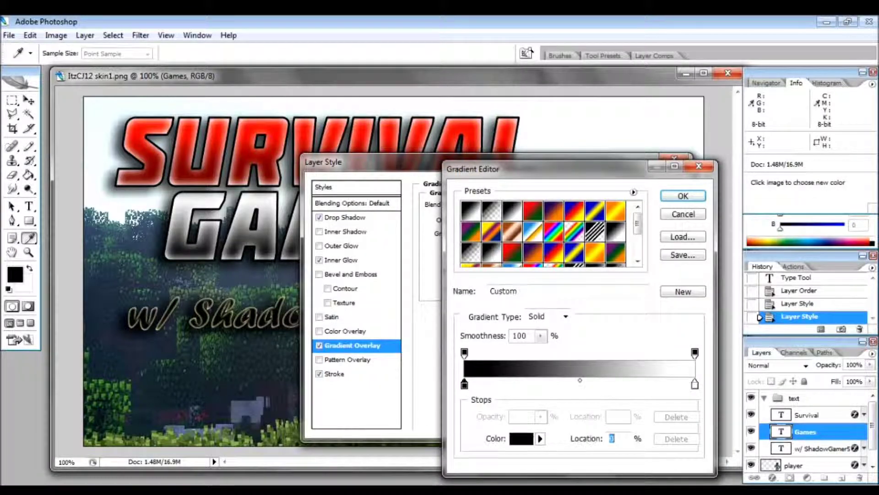
{"action": "mouse_move", "coordinate": [624, 298]}
{"action": "left_mouse_down"}
{"action": "mouse_move", "coordinate": [652, 284]}
{"action": "mouse_move", "coordinate": [636, 296]}
{"action": "mouse_move", "coordinate": [661, 347]}
{"action": "left_mouse_up"}
{"action": "left_click", "coordinate": [677, 355]}
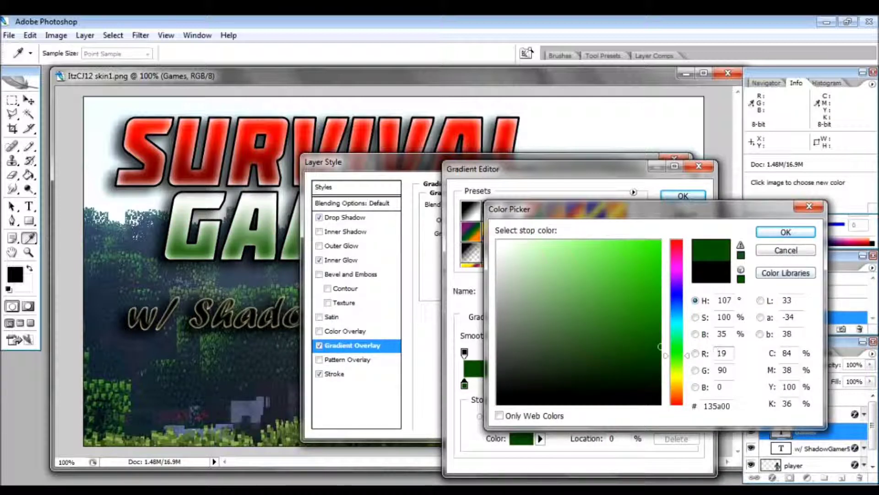
{"action": "left_click", "coordinate": [786, 232]}
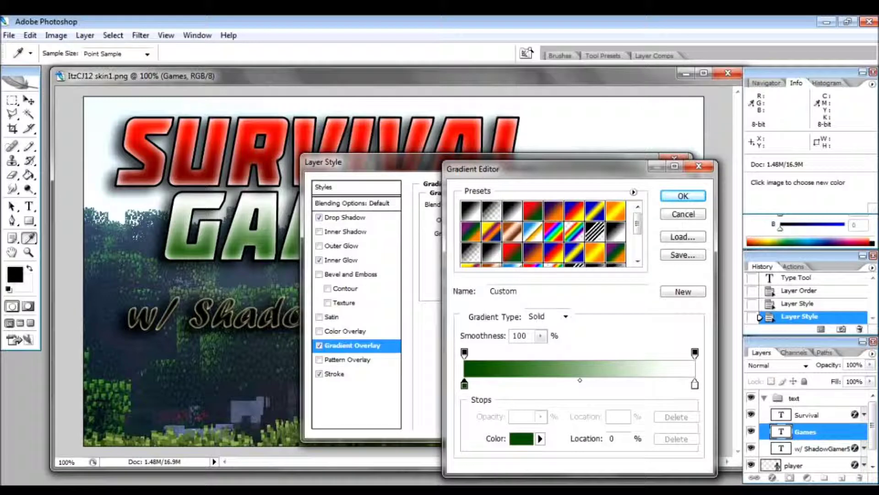
Recolour the Games gradient's white end stop to bright green
{"action": "double_click", "coordinate": [695, 384]}
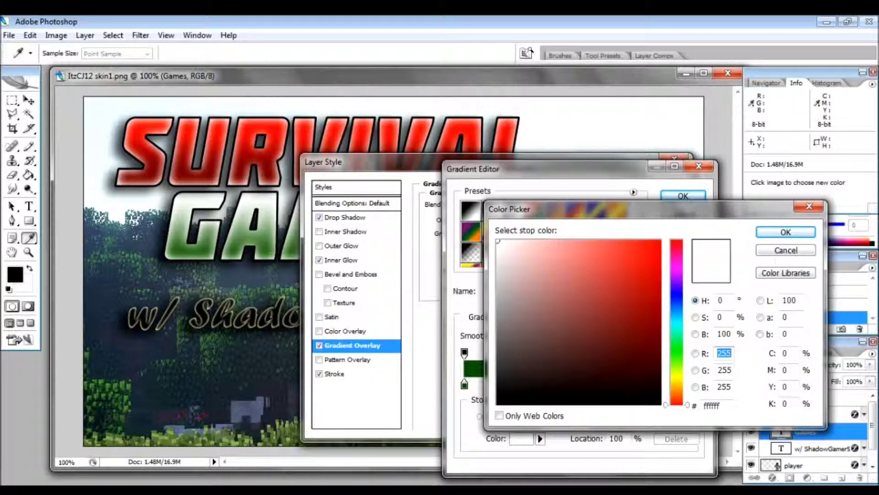
{"action": "left_click", "coordinate": [677, 356]}
{"action": "left_click_drag", "start_coordinate": [605, 251], "coordinate": [633, 240]}
{"action": "left_click", "coordinate": [786, 232]}
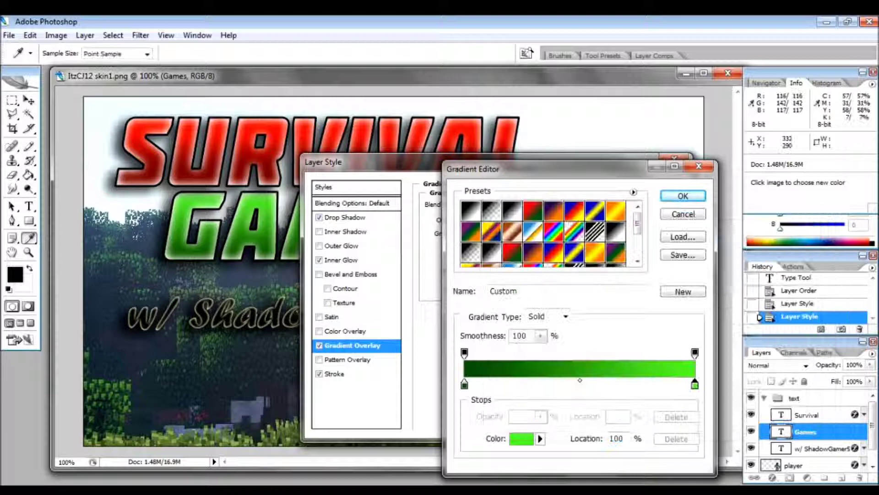
Shift the dark green stop inward to about 25%, accept the gradient and apply the Games layer style
{"action": "left_click_drag", "start_coordinate": [464, 384], "coordinate": [523, 384]}
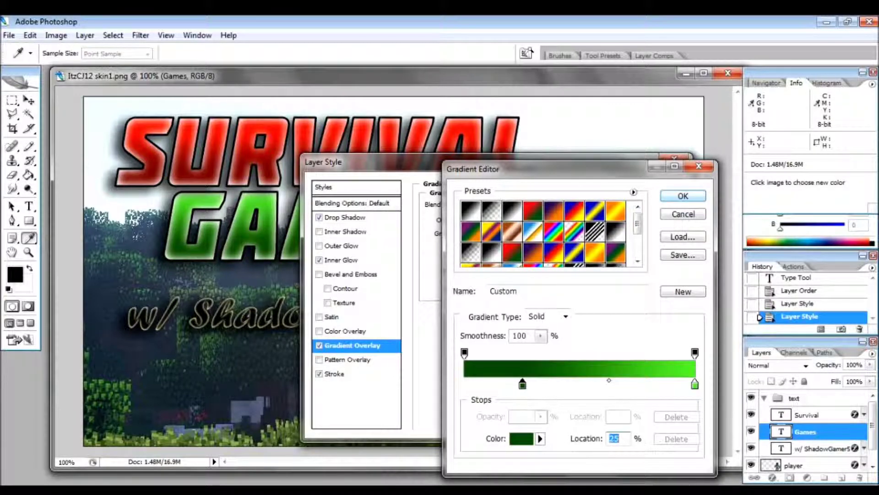
{"action": "mouse_move", "coordinate": [522, 384]}
{"action": "left_mouse_down"}
{"action": "mouse_move", "coordinate": [514, 384]}
{"action": "mouse_move", "coordinate": [523, 384]}
{"action": "left_mouse_up"}
{"action": "key", "text": "Return"}
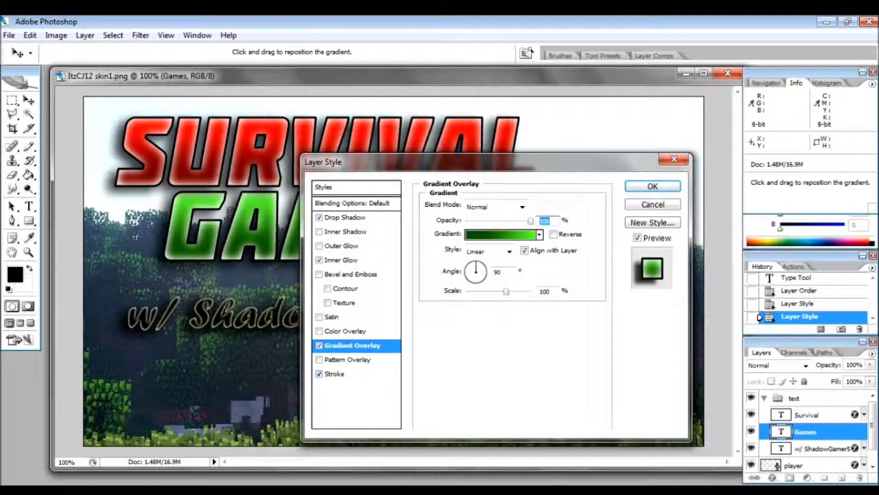
{"action": "left_click", "coordinate": [653, 186]}
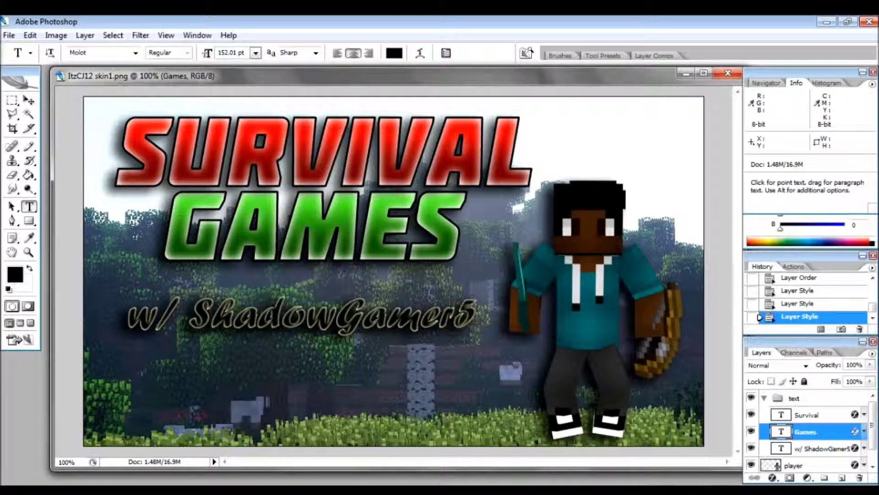
Bring chests.png from the Blender folder in Windows Explorer into the Photoshop thumbnail and move the chests so both show on the canvas
{"action": "key", "text": "alt+Tab"}
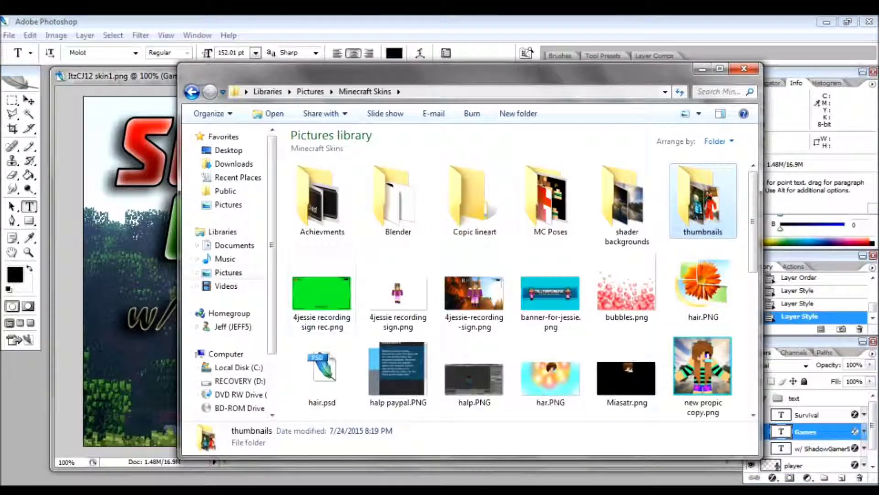
{"action": "double_click", "coordinate": [398, 200]}
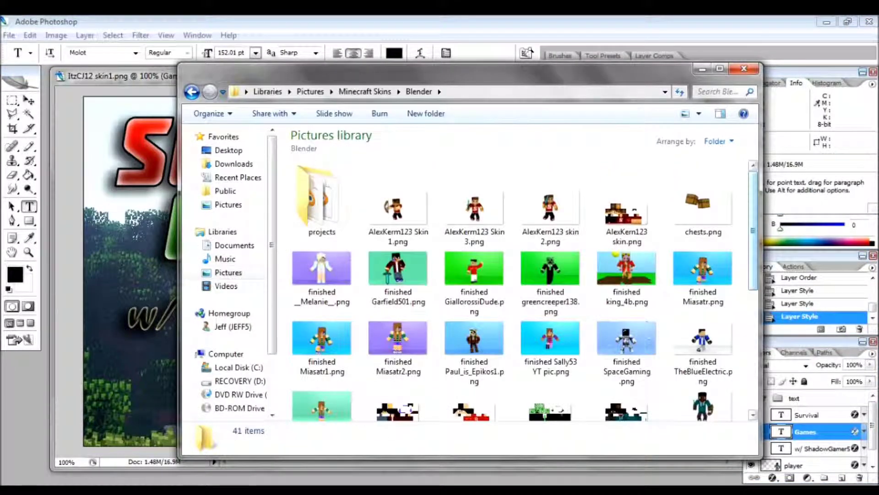
{"action": "left_click", "coordinate": [703, 202]}
{"action": "left_click_drag", "start_coordinate": [701, 202], "coordinate": [132, 275]}
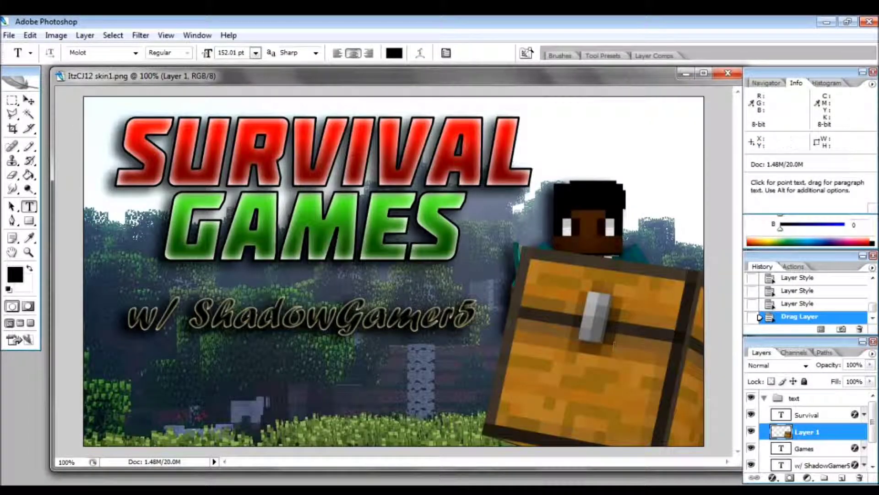
{"action": "key", "text": "v"}
{"action": "left_click_drag", "start_coordinate": [420, 263], "coordinate": [245, 222]}
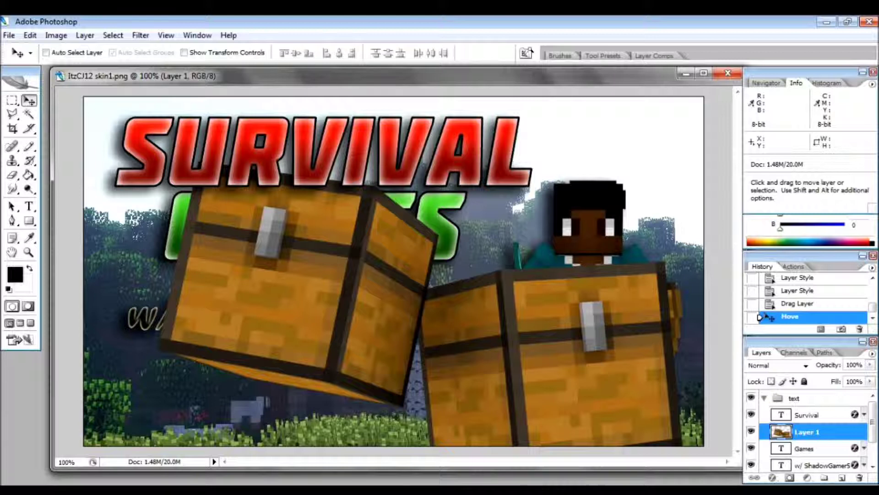
Collapse the text group and place the chests layer between the player and background layers
{"action": "left_click_drag", "start_coordinate": [807, 432], "coordinate": [806, 390]}
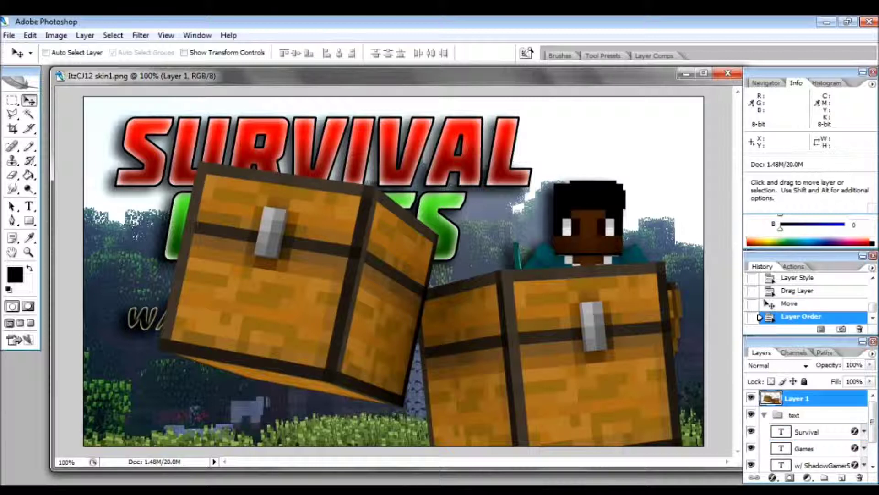
{"action": "left_click", "coordinate": [764, 415]}
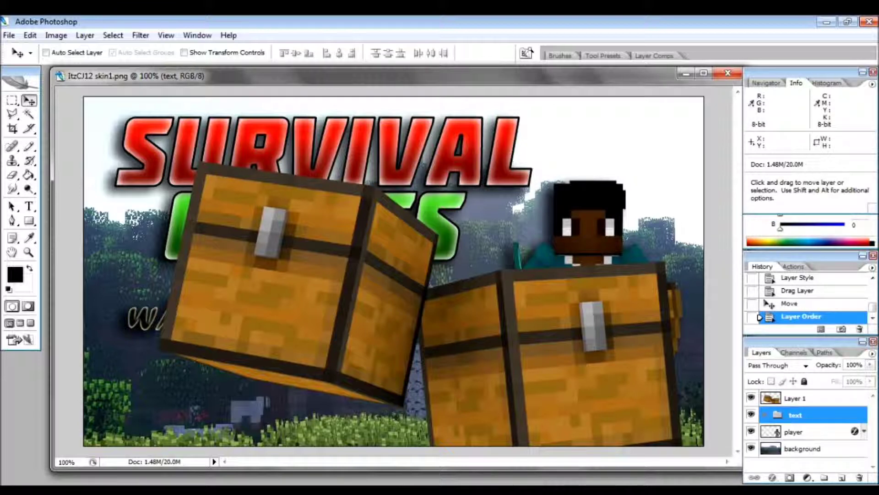
{"action": "left_click_drag", "start_coordinate": [797, 398], "coordinate": [797, 439]}
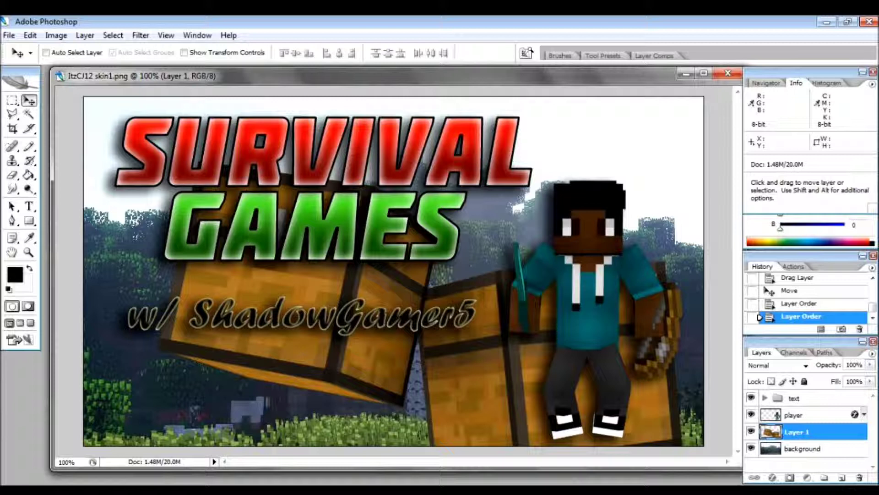
Rename Layer 1, which holds the chests, to chest
{"action": "double_click", "coordinate": [797, 432]}
{"action": "type", "text": "c"}
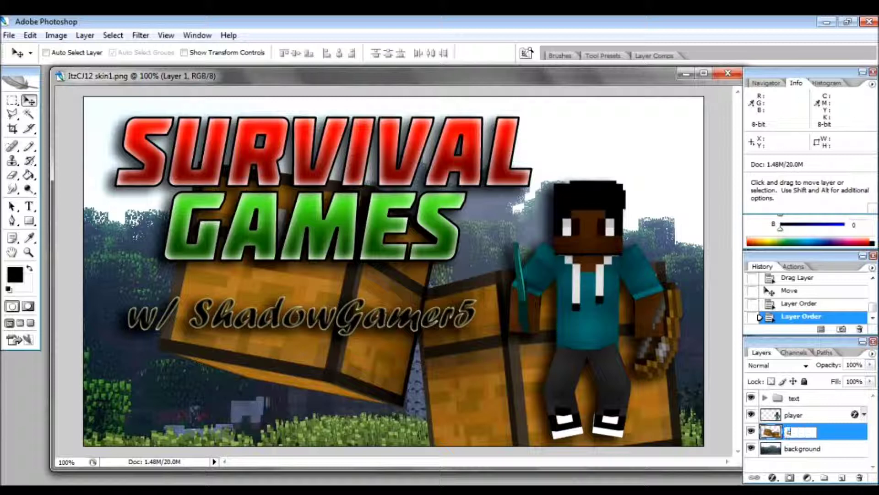
{"action": "type", "text": "hest"}
{"action": "key", "text": "Return"}
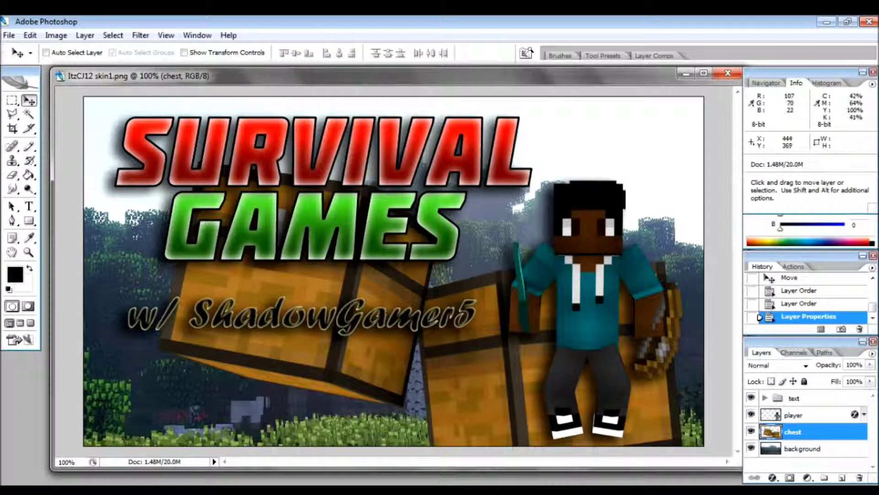
Scale the chests proportionally to about 45% and place them at the lower left of the canvas, behind the gamer-name line
{"action": "key", "text": "ctrl+t"}
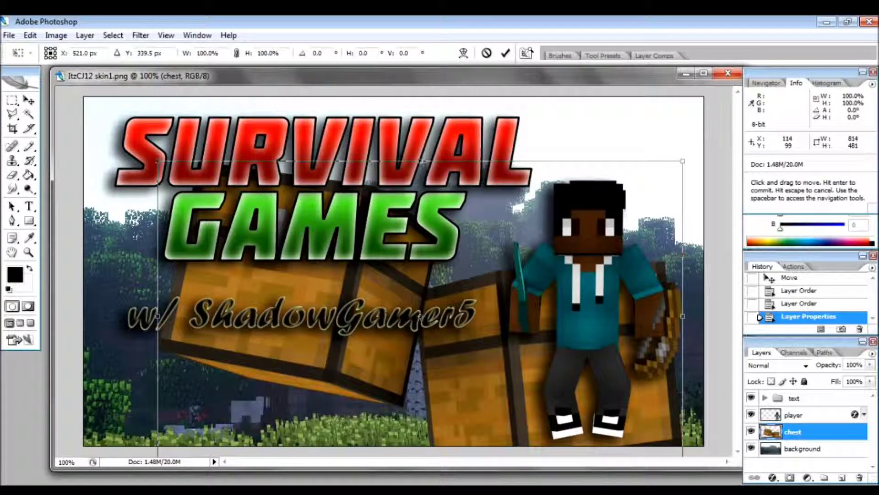
{"action": "left_click_drag", "start_coordinate": [158, 162], "coordinate": [446, 331], "text": "shift"}
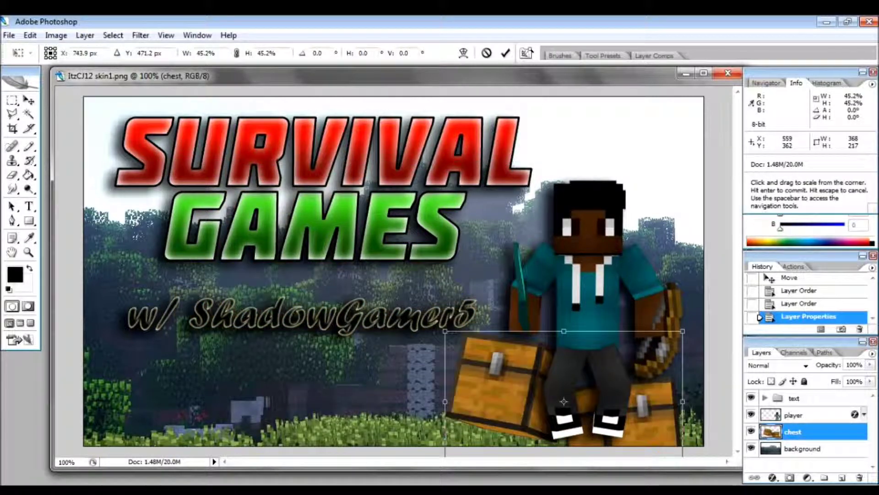
{"action": "left_click_drag", "start_coordinate": [526, 389], "coordinate": [178, 369]}
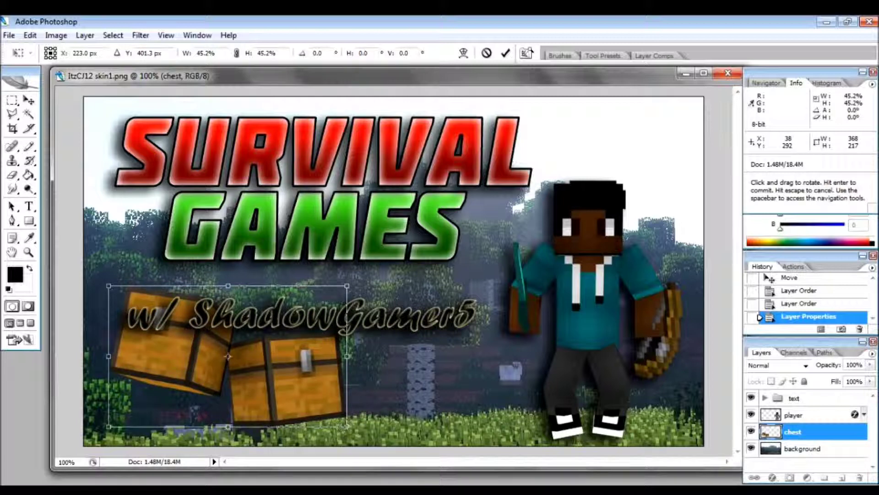
{"action": "key", "text": "Return"}
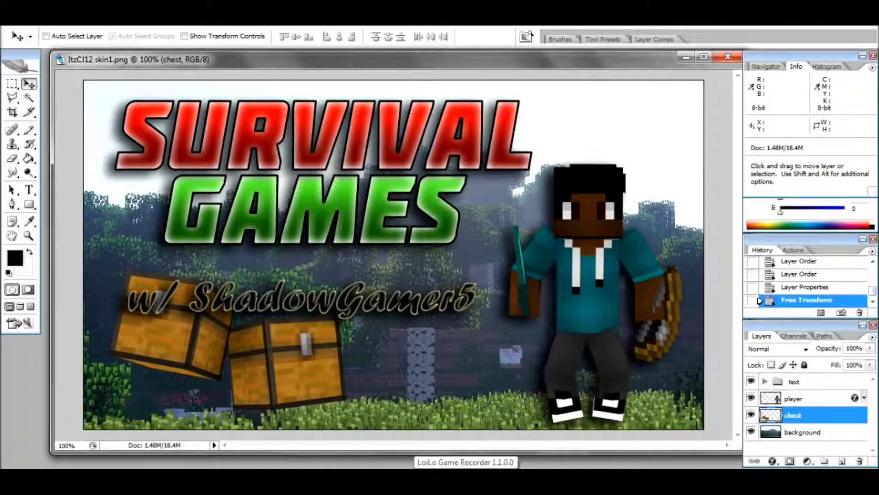
Start a Save for Web export and select the PNG-24 version after checking the thumbnail in the side-by-side preview
{"action": "left_click", "coordinate": [8, 21]}
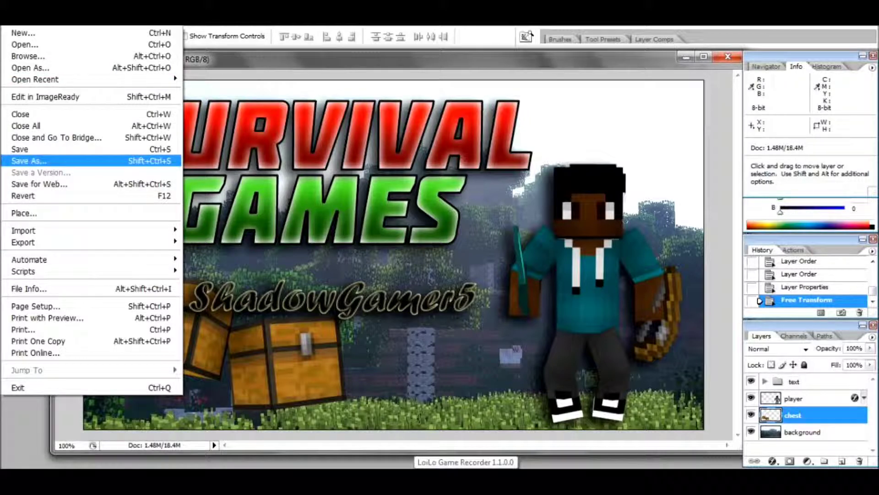
{"action": "key", "text": "Down"}
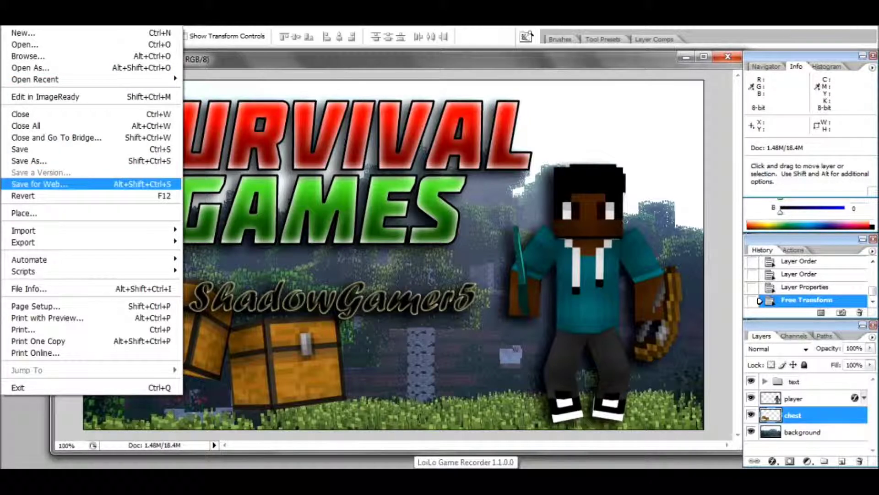
{"action": "key", "text": "Return"}
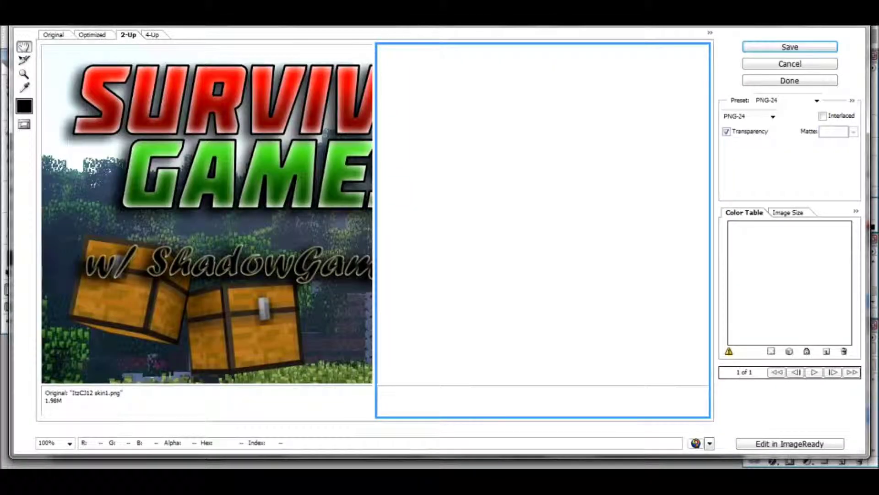
{"action": "left_click_drag", "start_coordinate": [257, 224], "coordinate": [171, 224]}
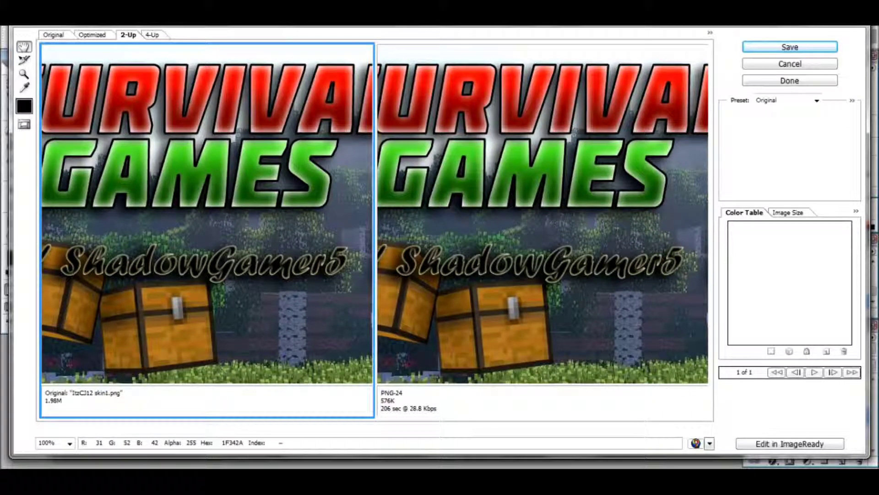
{"action": "left_click", "coordinate": [545, 229]}
{"action": "left_click_drag", "start_coordinate": [545, 229], "coordinate": [468, 229]}
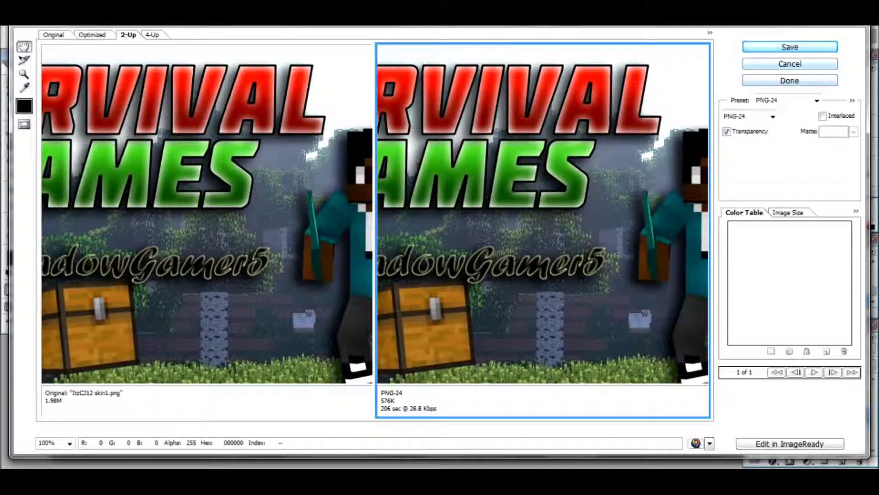
Save the optimized thumbnail as ItzCJ12-skin1.png in the thumbnails folder with the default settings
{"action": "key", "text": "Return"}
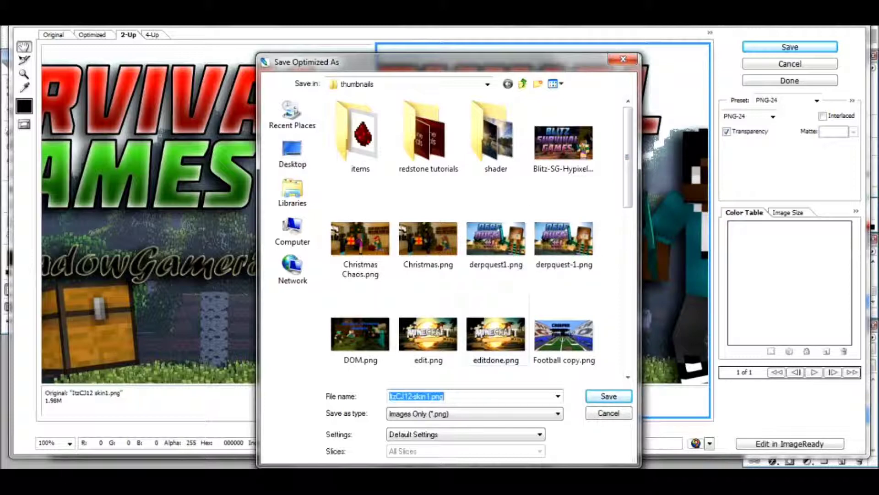
{"action": "left_click", "coordinate": [429, 396]}
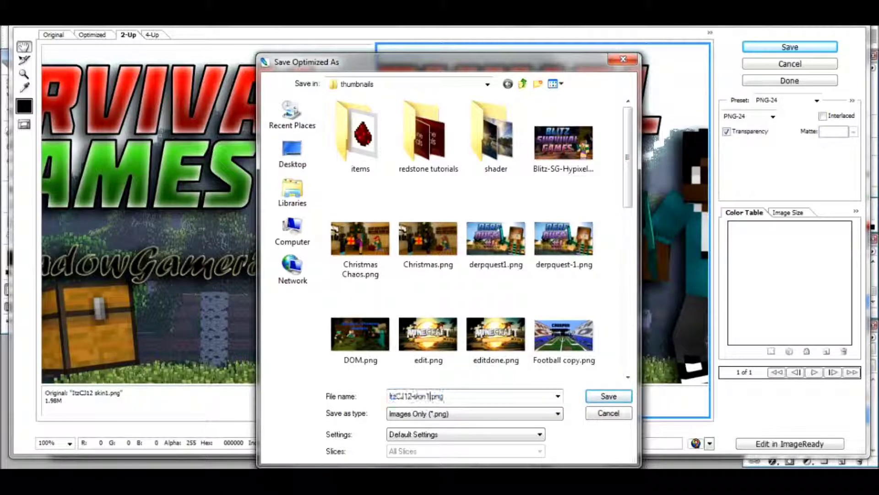
{"action": "left_click", "coordinate": [609, 396]}
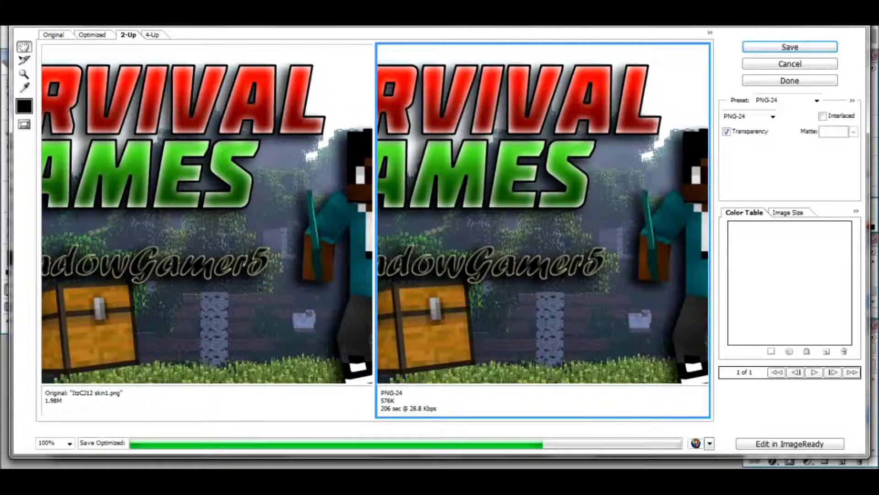